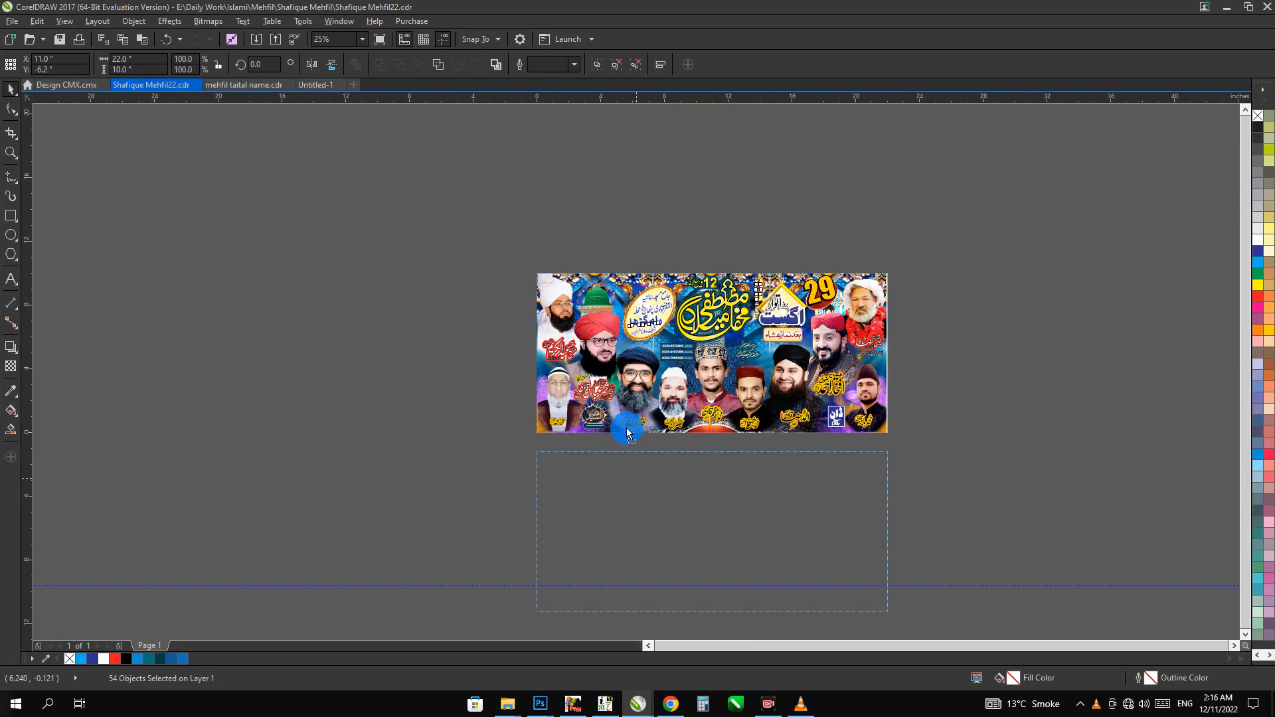
Cut a duplicate of the complete banner placed below the original and create a new blank document
{"action": "left_click_drag", "start_coordinate": [627, 433], "coordinate": [622, 429]}
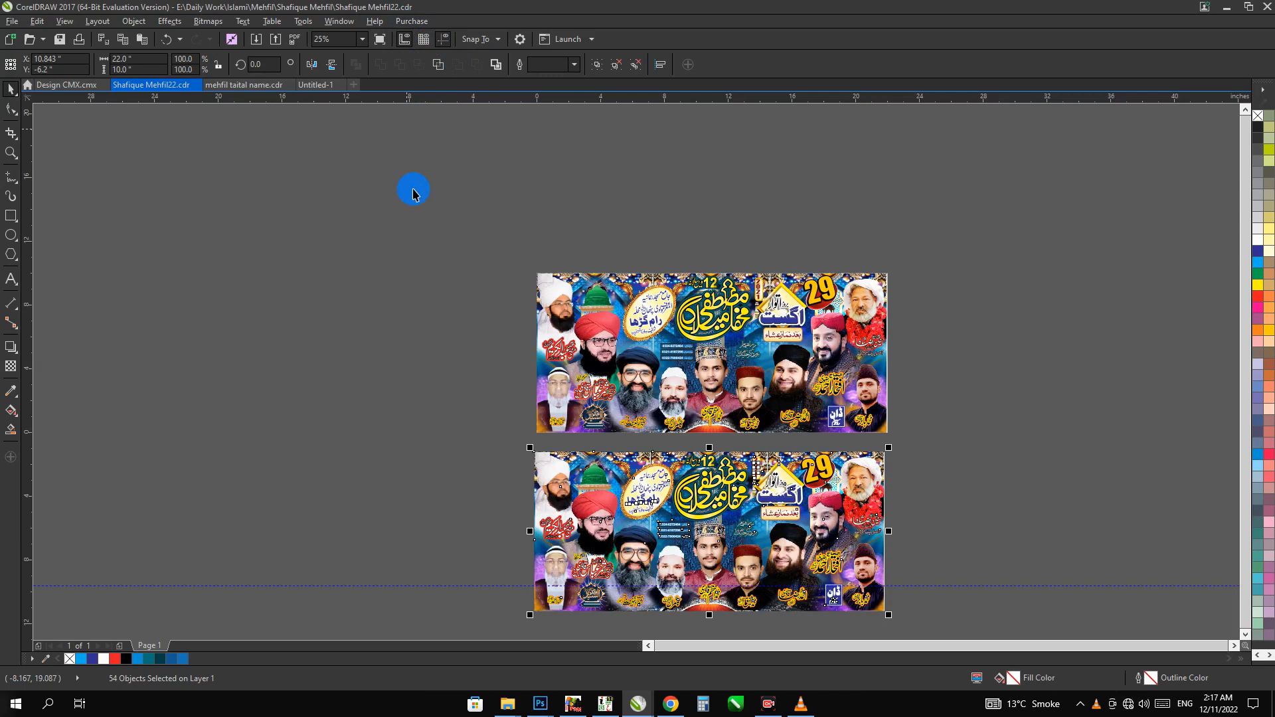
{"action": "key", "text": "Delete"}
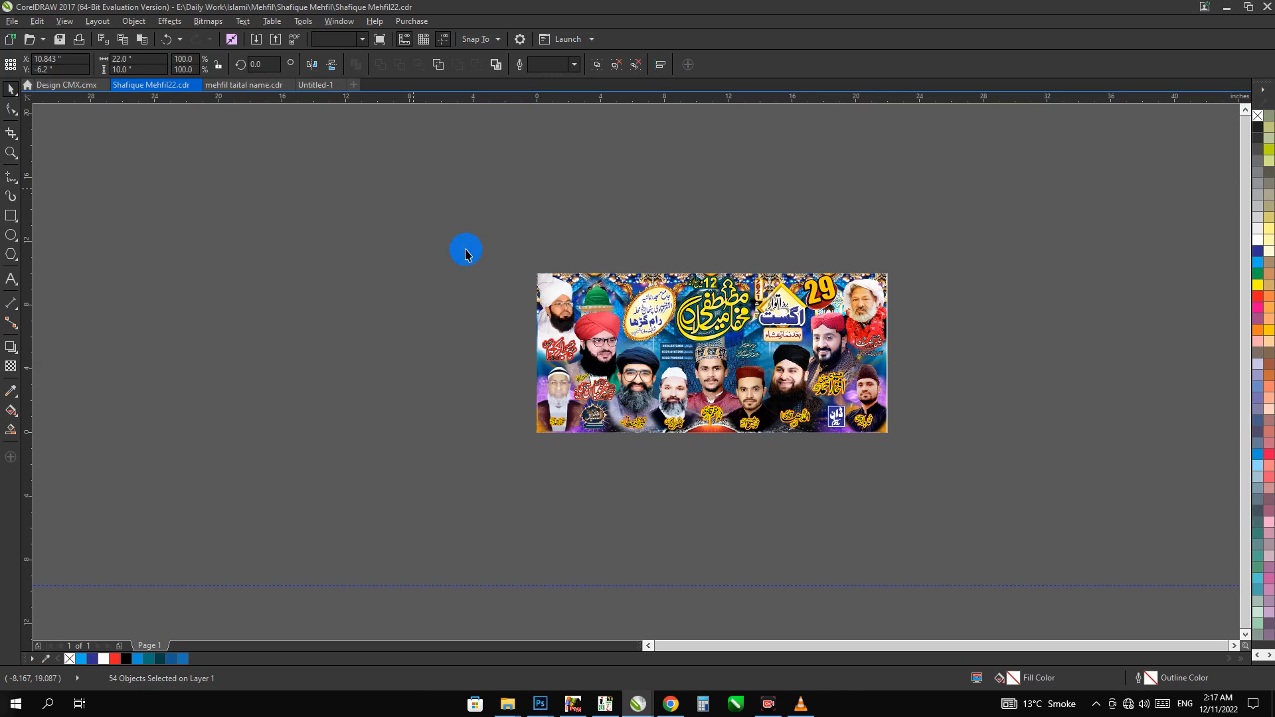
{"action": "key", "text": "ctrl+n"}
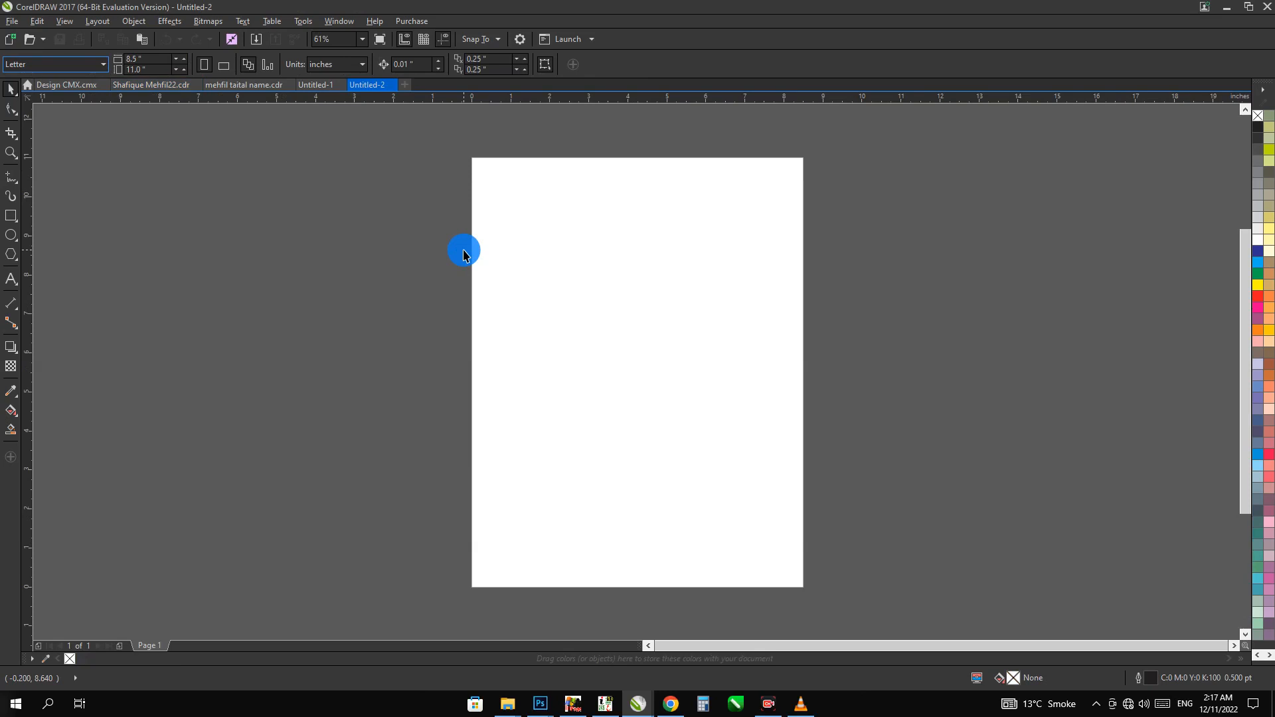
{"action": "scroll", "coordinate": [470, 286], "scroll_direction": "down", "scroll_amount": 1}
{"action": "scroll", "coordinate": [477, 295], "scroll_direction": "down", "scroll_amount": 1}
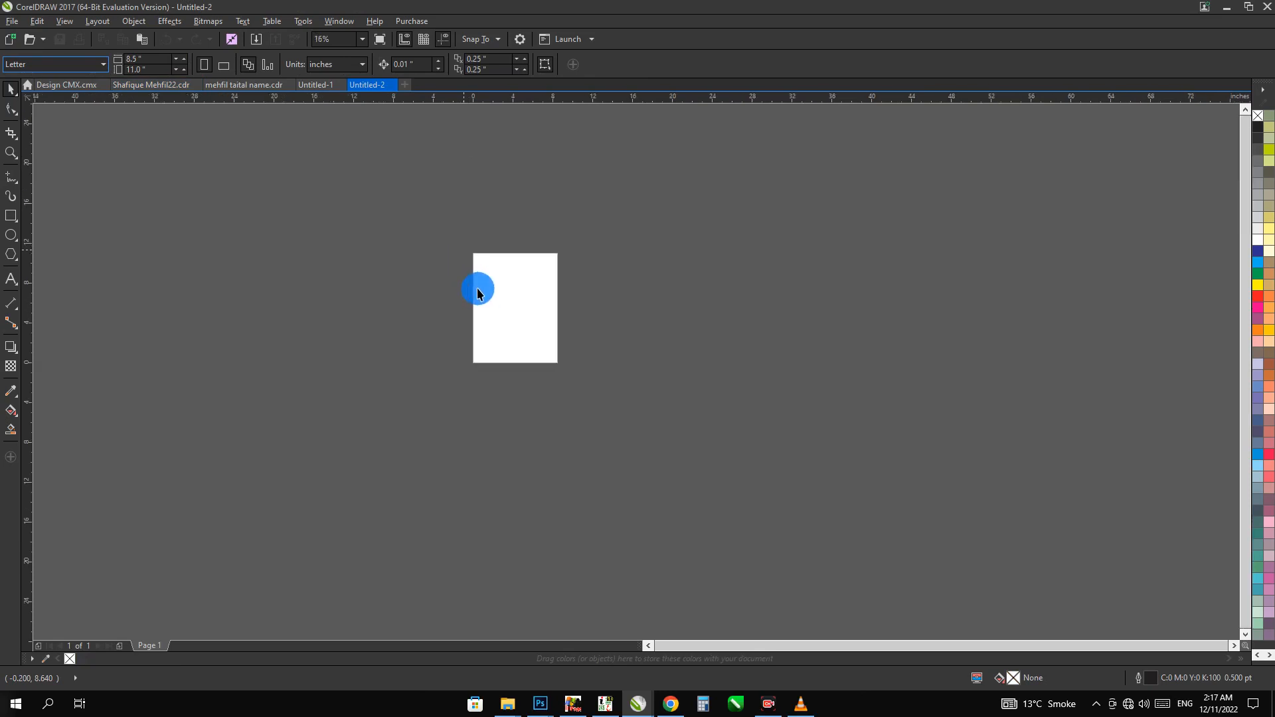
Paste the cut banner into the blank document, substituting the embedded font with the PANOSE suggested match
{"action": "left_click", "coordinate": [386, 217]}
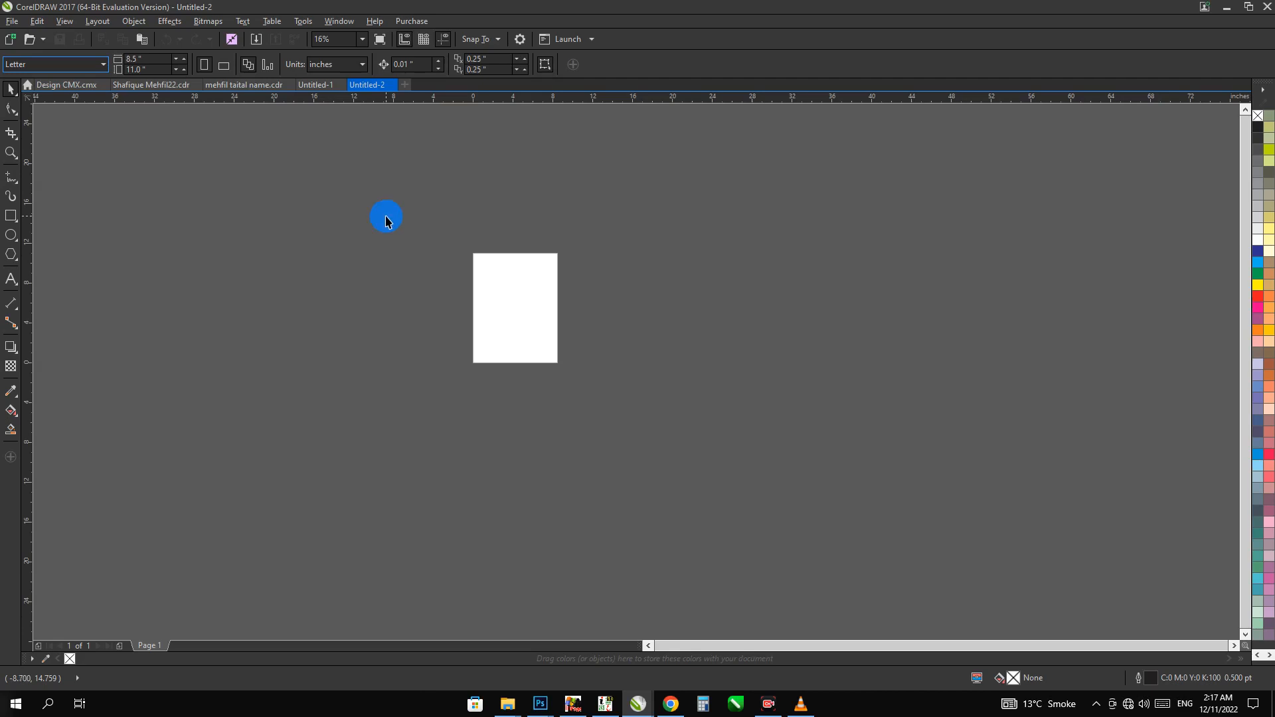
{"action": "right_click", "coordinate": [352, 162]}
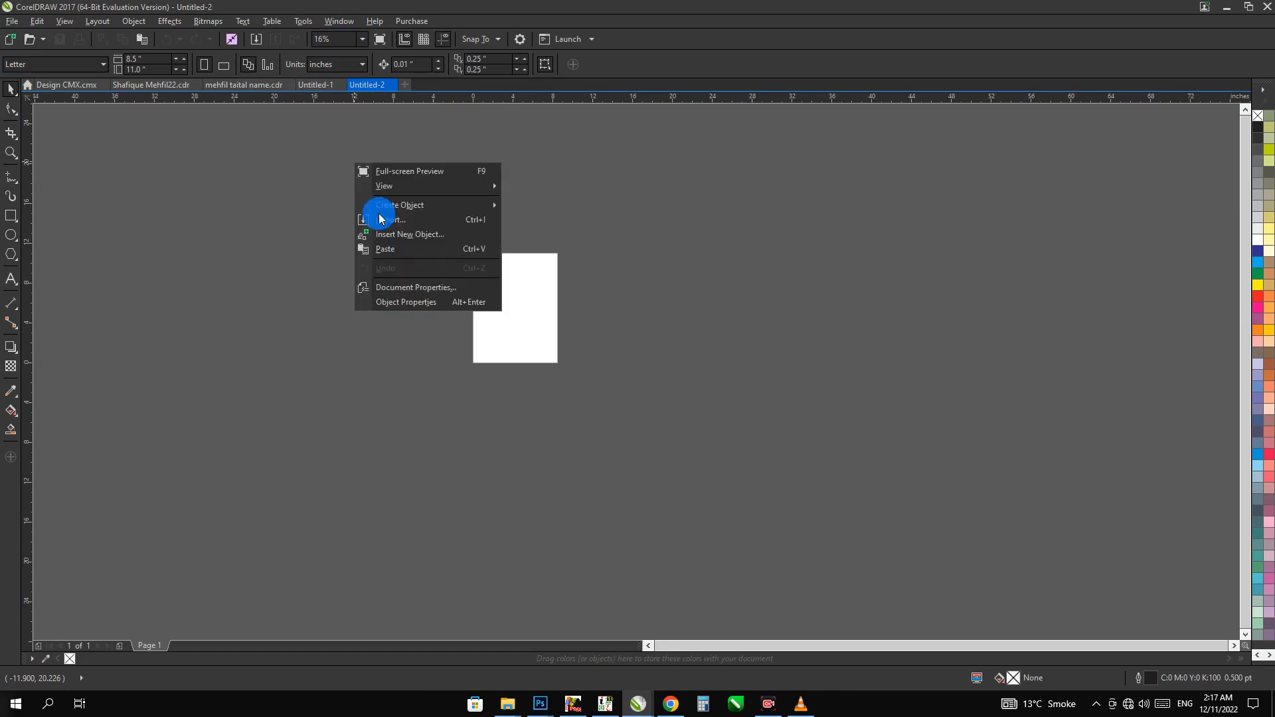
{"action": "left_click", "coordinate": [377, 249]}
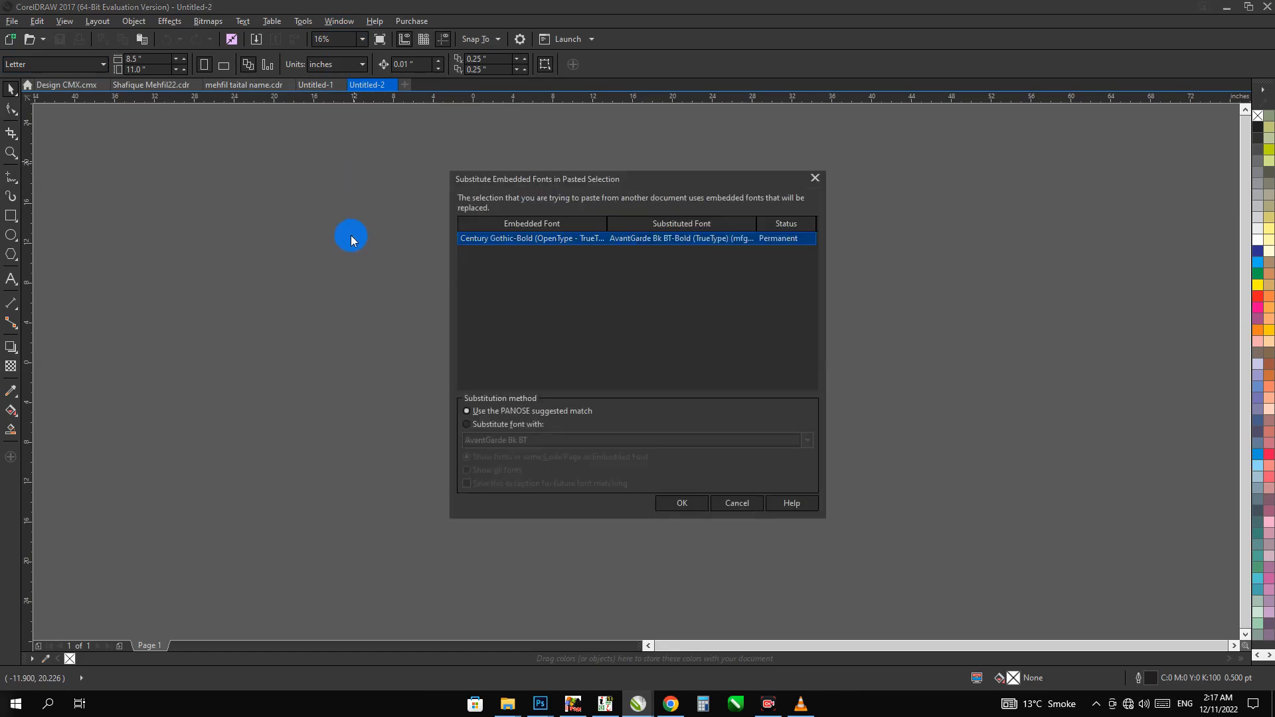
{"action": "left_click", "coordinate": [682, 503]}
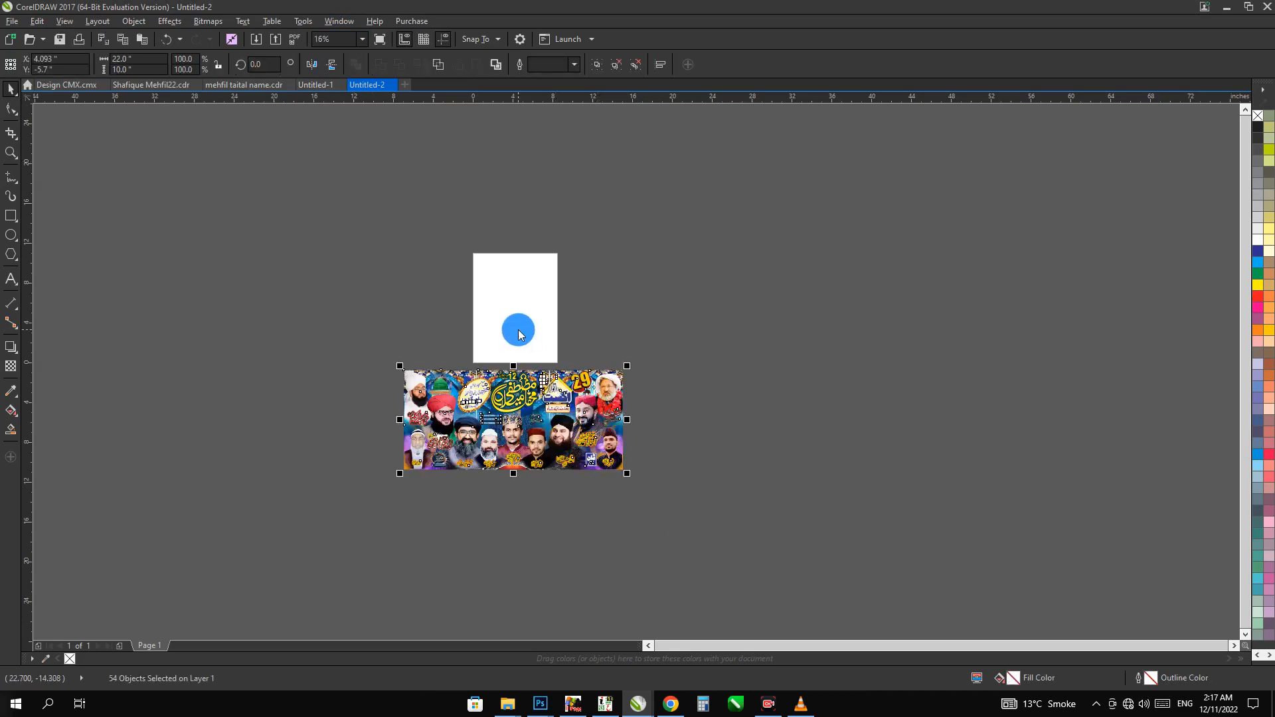
Centre the pasted banner on the page, and group and ungroup its objects
{"action": "key", "text": "p"}
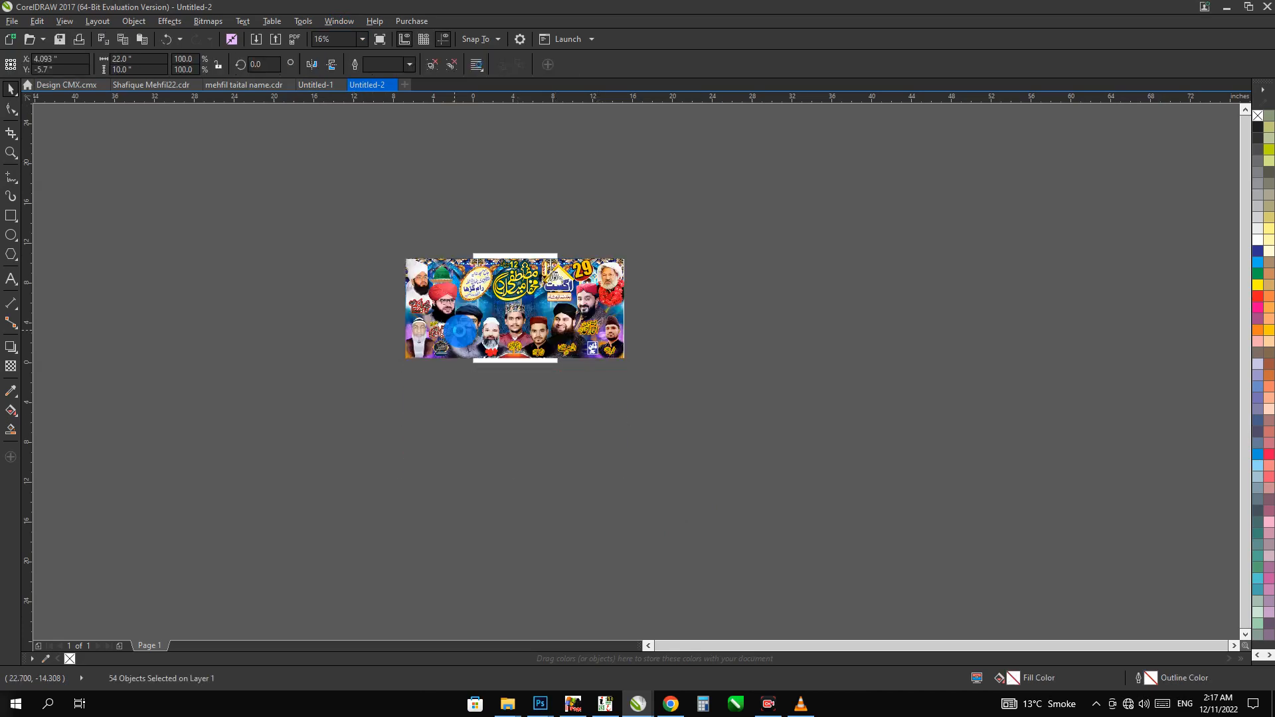
{"action": "key", "text": "shift+F2"}
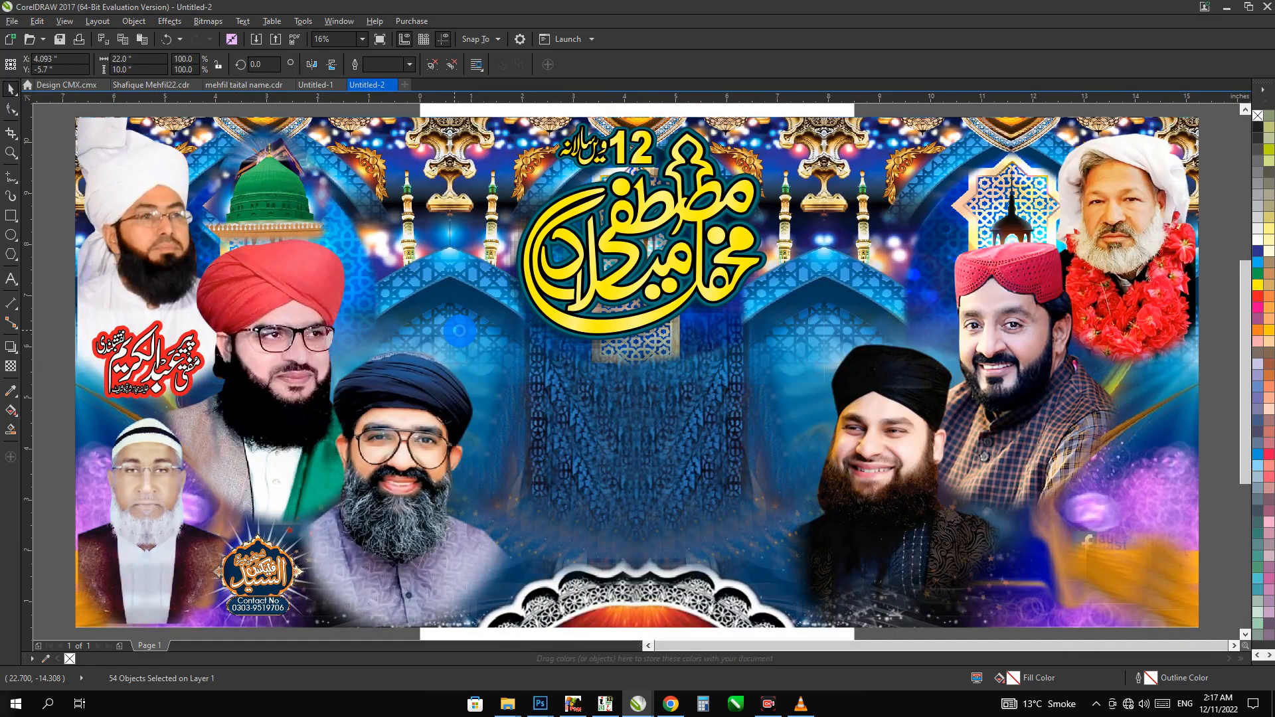
{"action": "key", "text": "ctrl+g"}
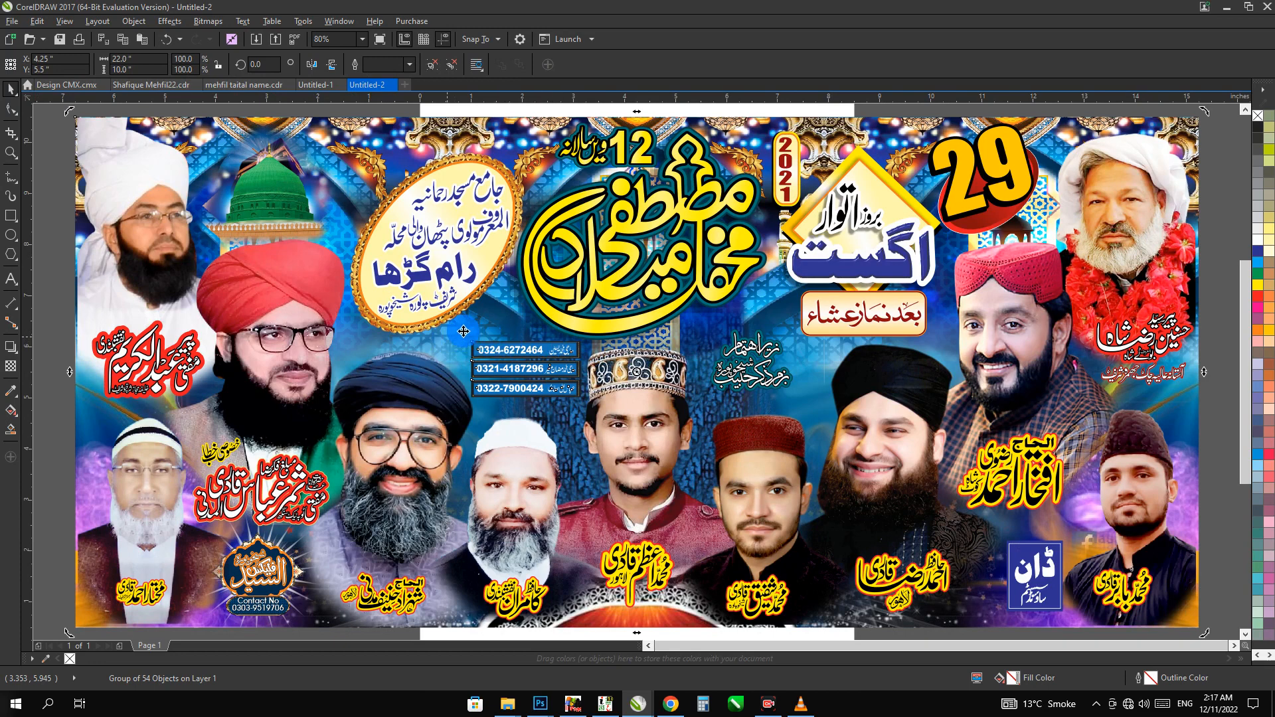
{"action": "key", "text": "ctrl+u"}
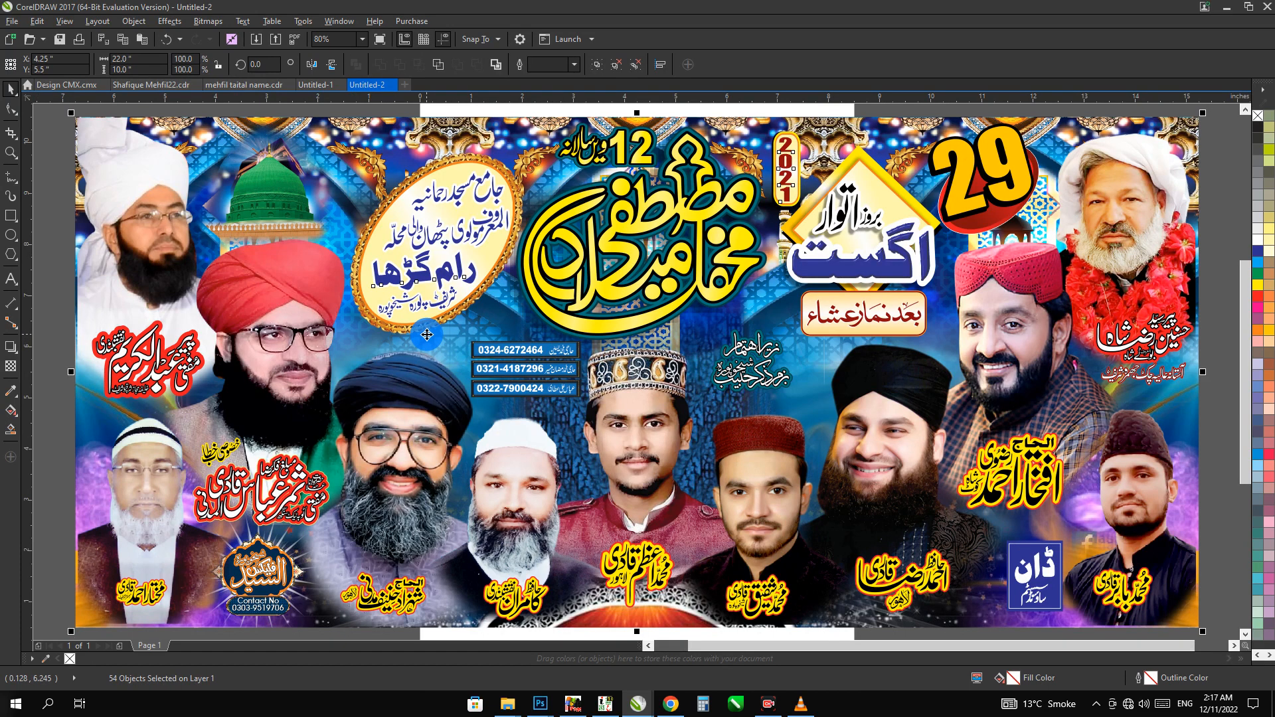
{"action": "scroll", "coordinate": [540, 337], "scroll_direction": "down", "scroll_amount": 2}
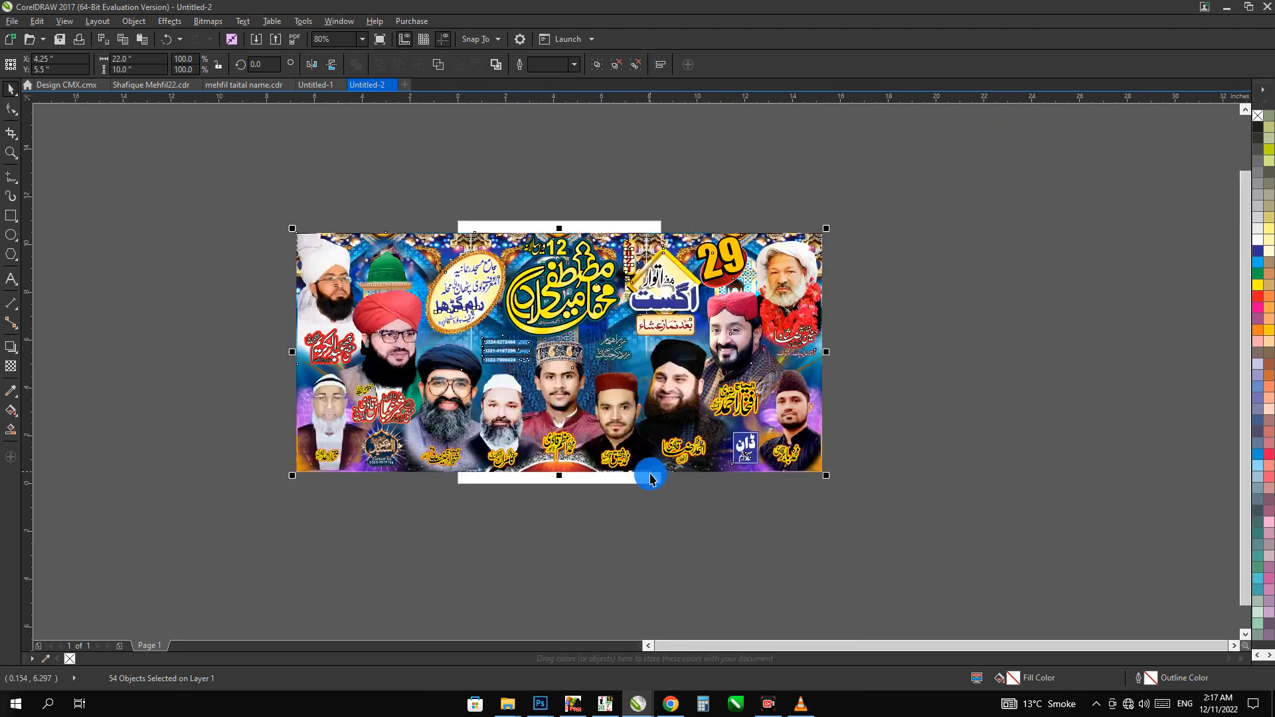
{"action": "left_click", "coordinate": [896, 559]}
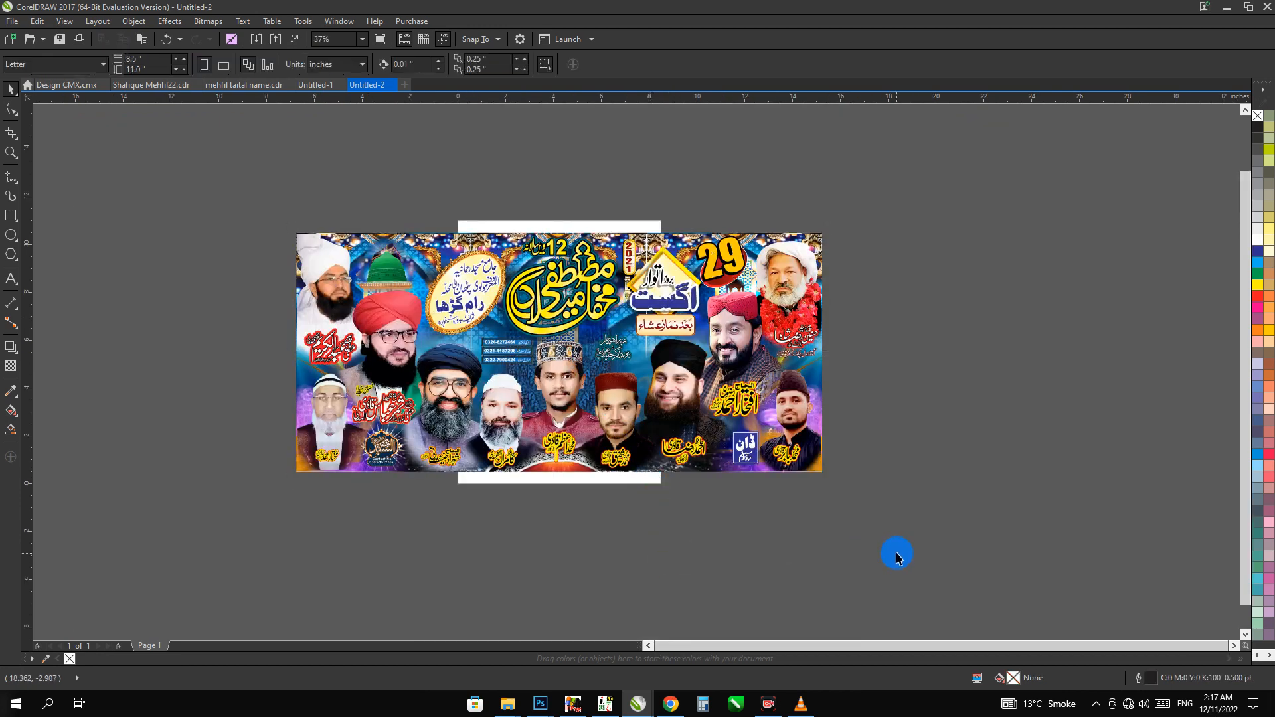
Move the banner's lower-right portrait, the nearby name captions and the blue sound logo straight down below the banner
{"action": "left_click", "coordinate": [733, 402]}
{"action": "left_click_drag", "start_coordinate": [882, 508], "coordinate": [733, 382]}
{"action": "left_click_drag", "start_coordinate": [898, 562], "coordinate": [877, 420]}
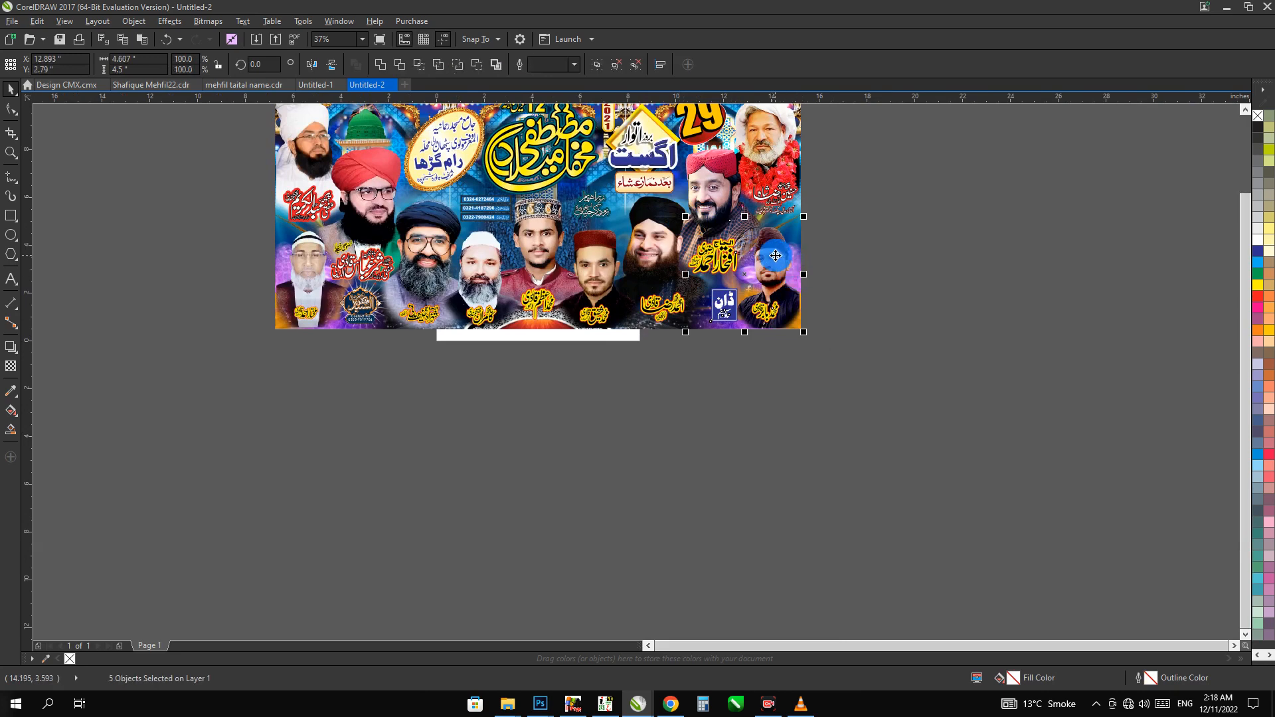
{"action": "left_click_drag", "start_coordinate": [779, 259], "coordinate": [779, 551]}
Move the black-turbaned portrait, the maroon-capped portrait and its name caption below the banner by the same distance
{"action": "left_click_drag", "start_coordinate": [751, 396], "coordinate": [622, 287]}
{"action": "left_click", "coordinate": [662, 283]}
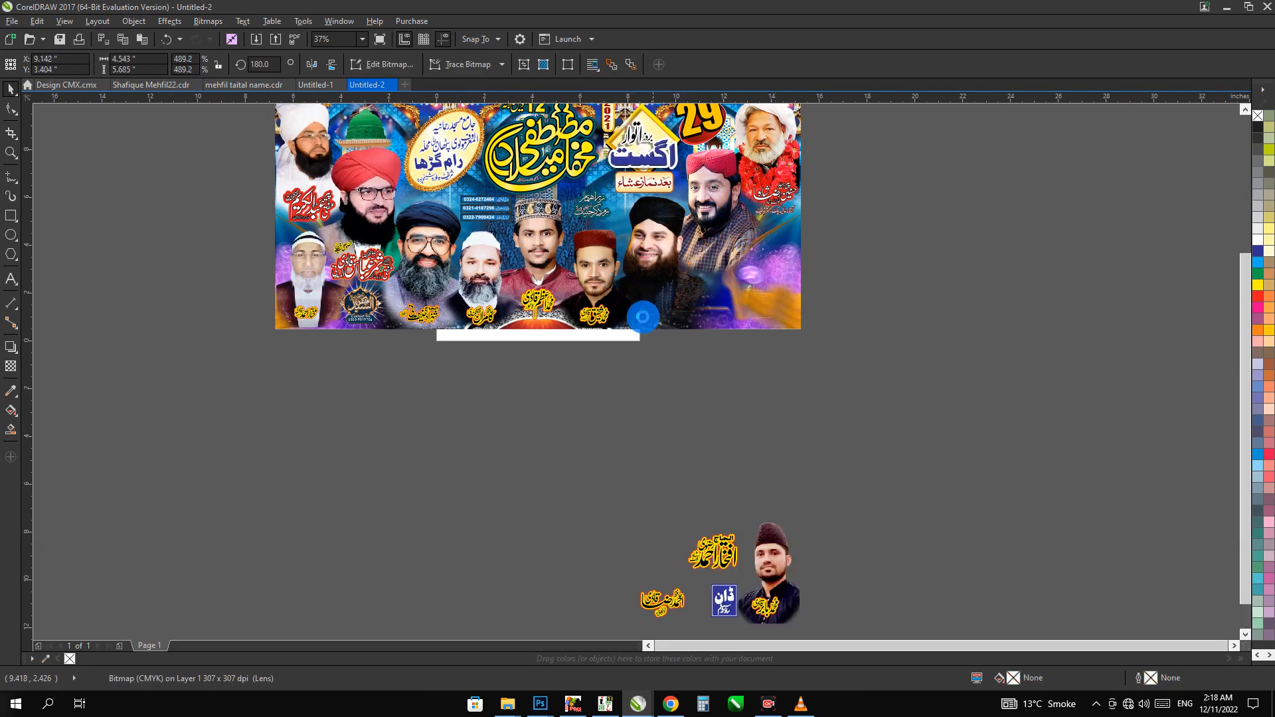
{"action": "key", "text": "ctrl+r"}
{"action": "key", "text": "ctrl+r"}
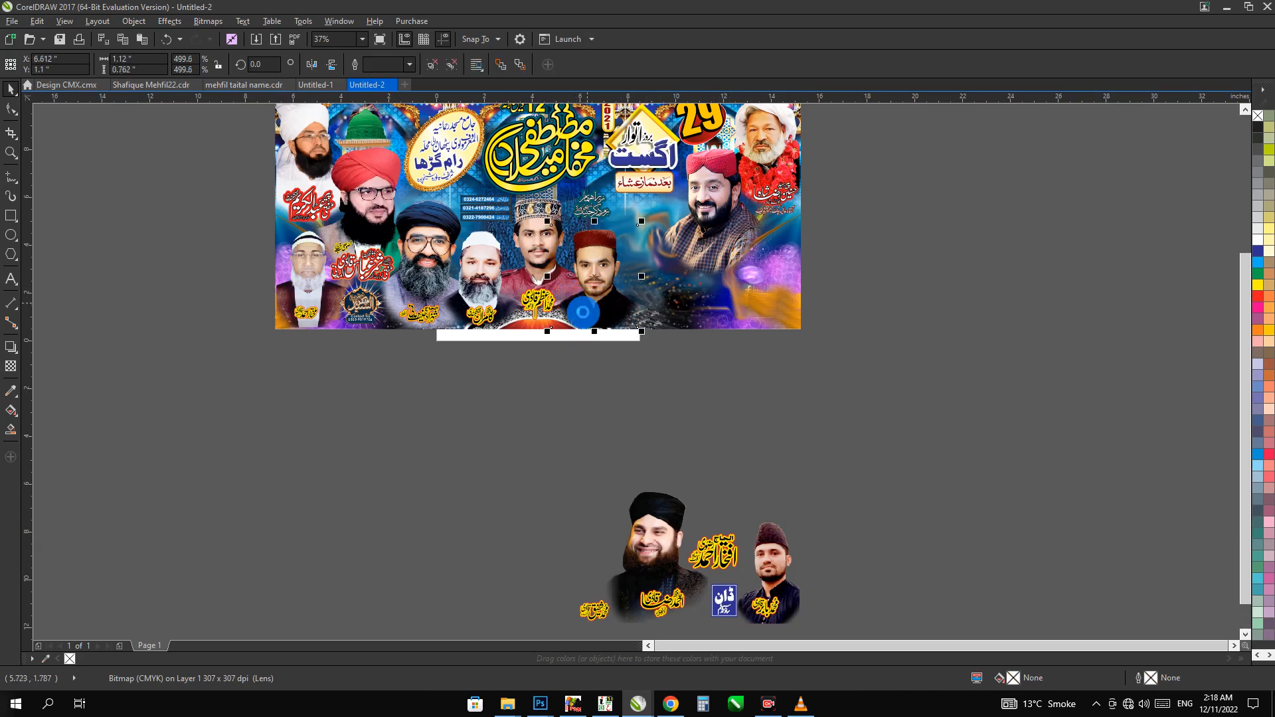
{"action": "left_click", "coordinate": [580, 321]}
Move the central patterned-cap portrait and the neighbouring white-capped portrait with their name captions below the banner
{"action": "key", "text": "ctrl+r"}
{"action": "left_click", "coordinate": [536, 296]}
{"action": "key", "text": "ctrl+r"}
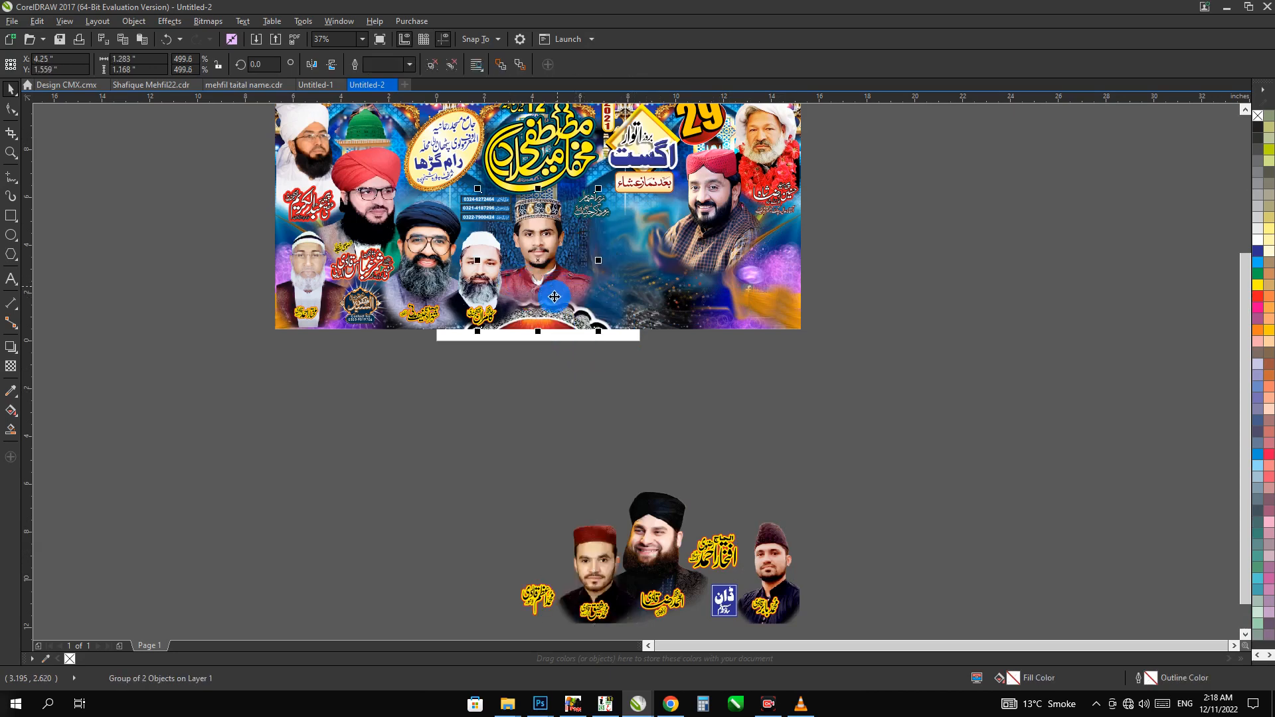
{"action": "left_click", "coordinate": [543, 300]}
{"action": "key", "text": "ctrl+r"}
{"action": "key", "text": "ctrl+r"}
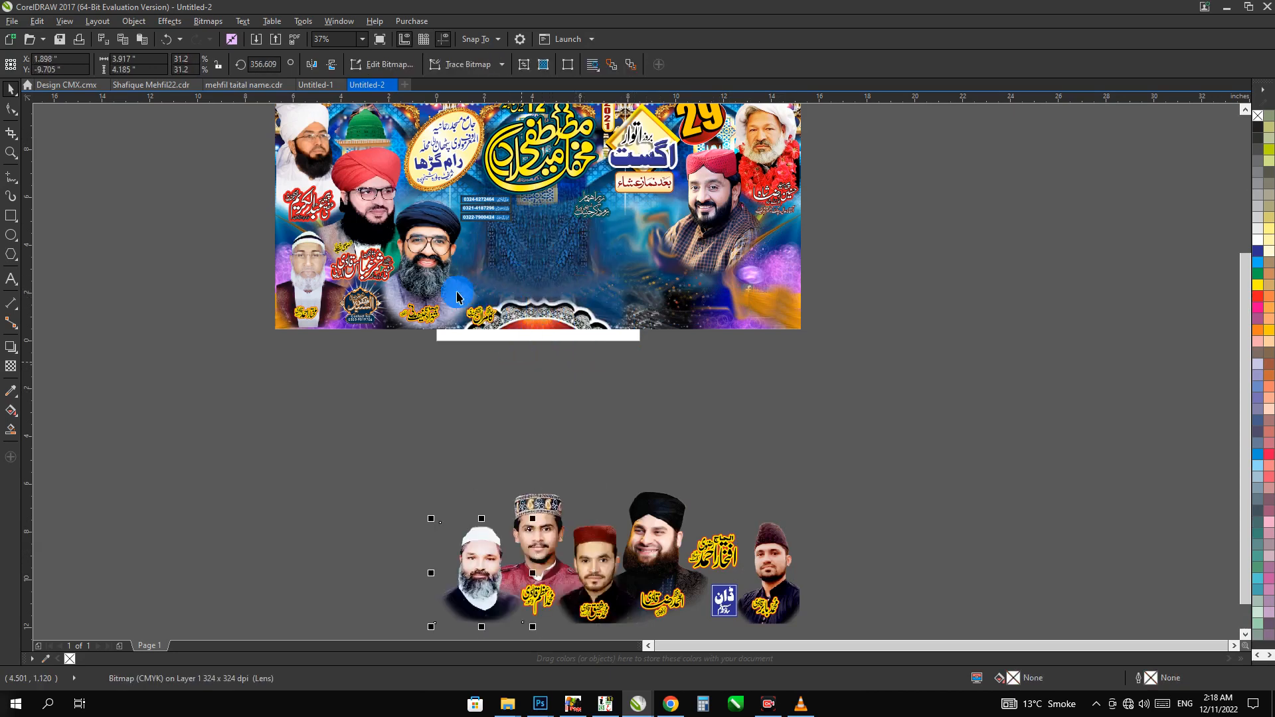
{"action": "left_click", "coordinate": [469, 311]}
{"action": "key", "text": "ctrl+r"}
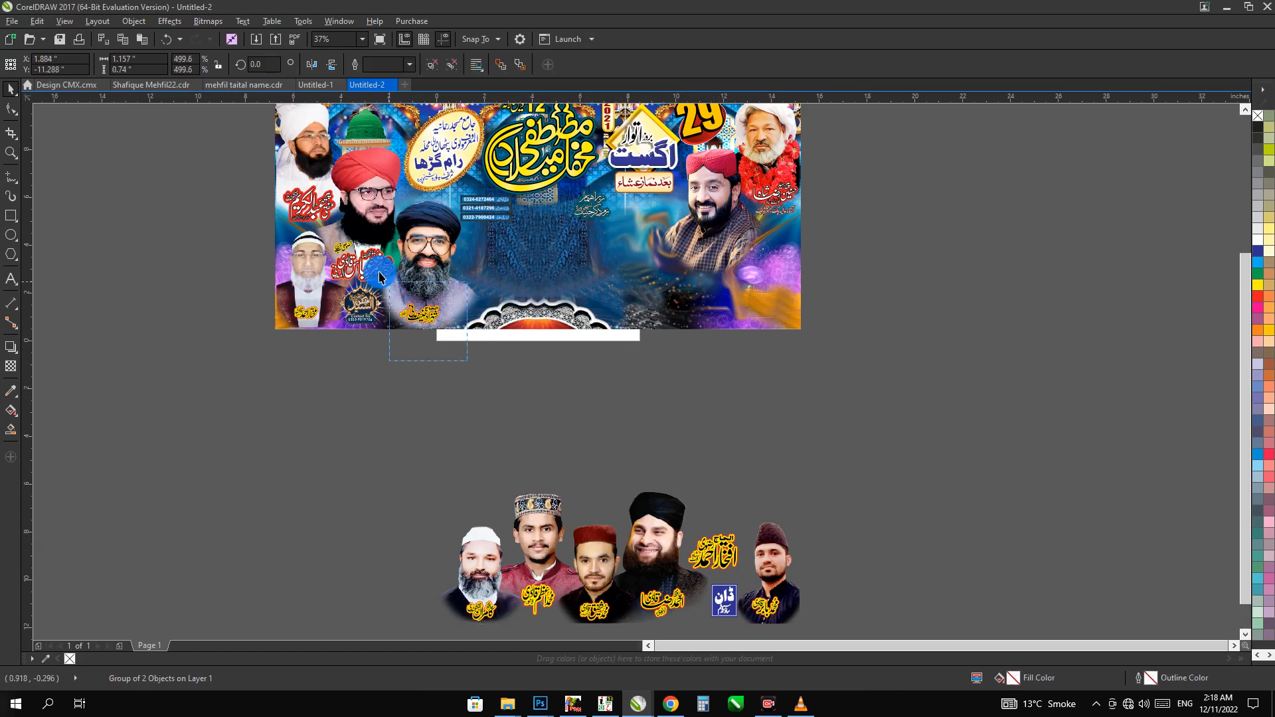
Move the dark-turbaned portrait with glasses and its name caption below the banner, in line with the others
{"action": "left_click", "coordinate": [412, 312]}
{"action": "key", "text": "ctrl+r"}
{"action": "left_click", "coordinate": [409, 350]}
{"action": "key", "text": "ctrl+r"}
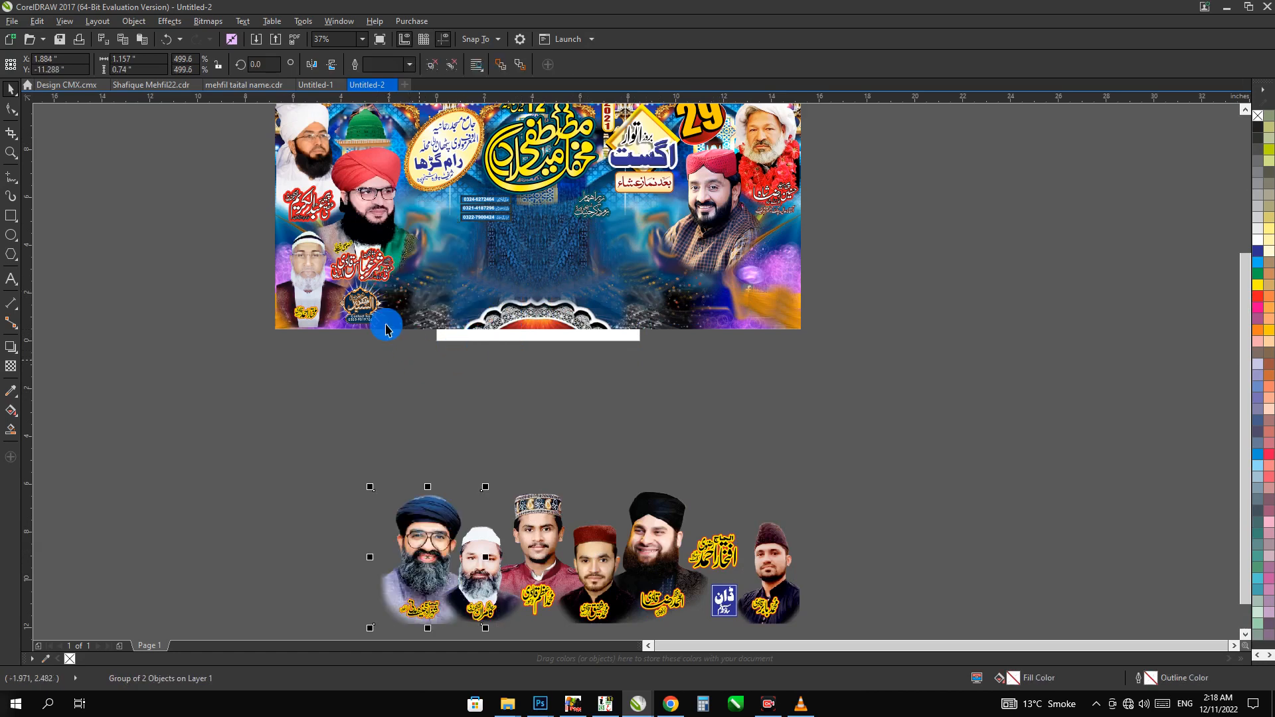
Remove the round designer contact logo from the lower-left part of the banner
{"action": "left_click", "coordinate": [310, 277]}
{"action": "left_click_drag", "start_coordinate": [310, 273], "coordinate": [372, 341]}
{"action": "left_click", "coordinate": [360, 300]}
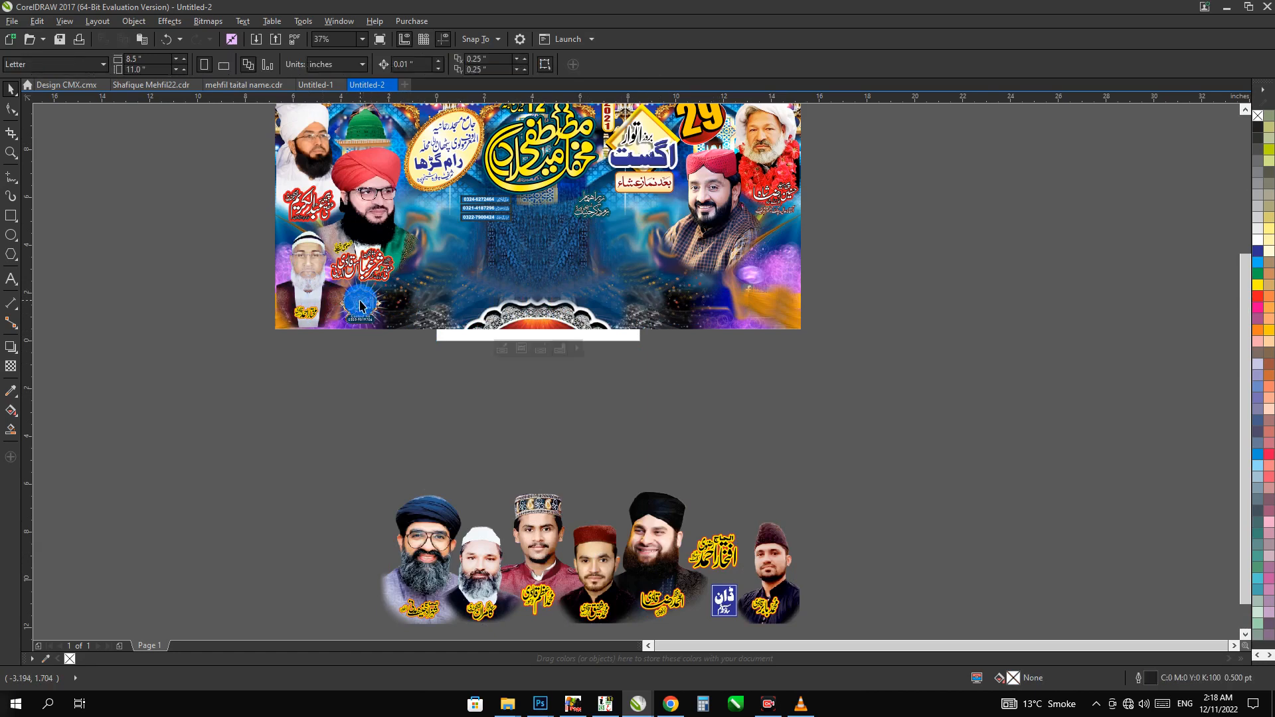
{"action": "left_click", "coordinate": [360, 321]}
{"action": "left_click", "coordinate": [406, 351]}
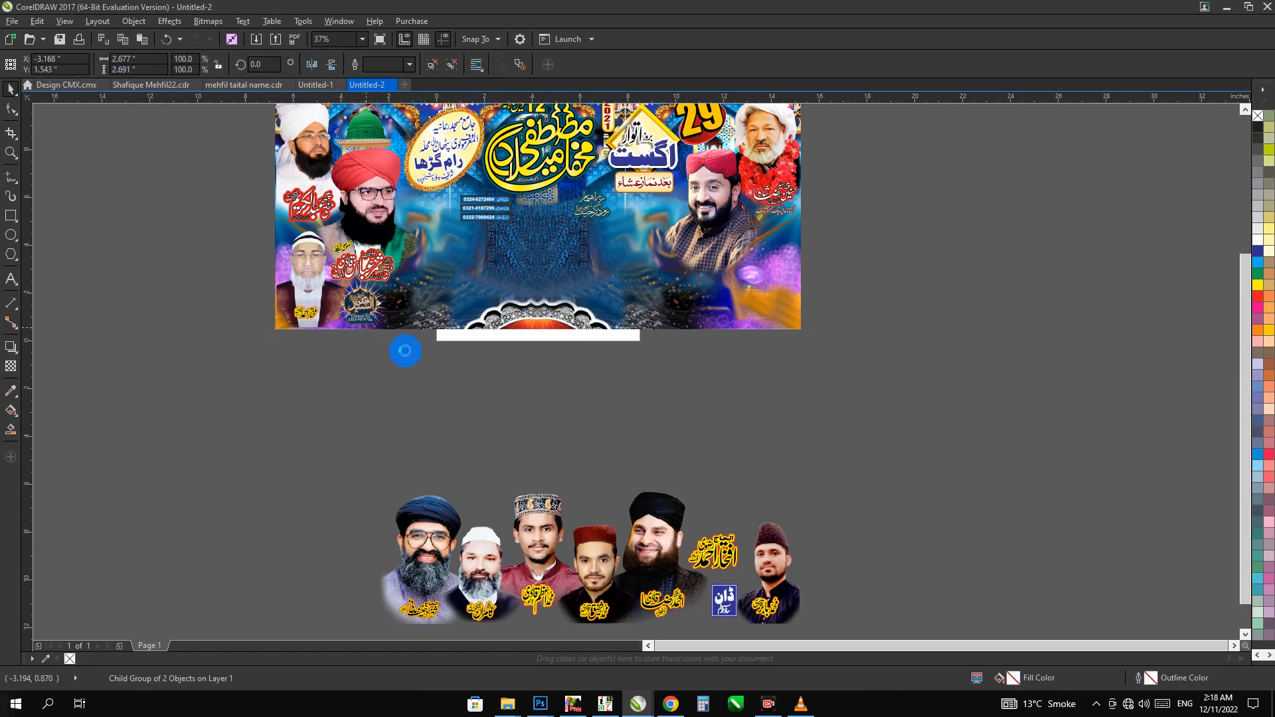
Move the banner's lower-left portrait and its name caption straight down to the row of portraits below
{"action": "left_click_drag", "start_coordinate": [427, 367], "coordinate": [269, 211]}
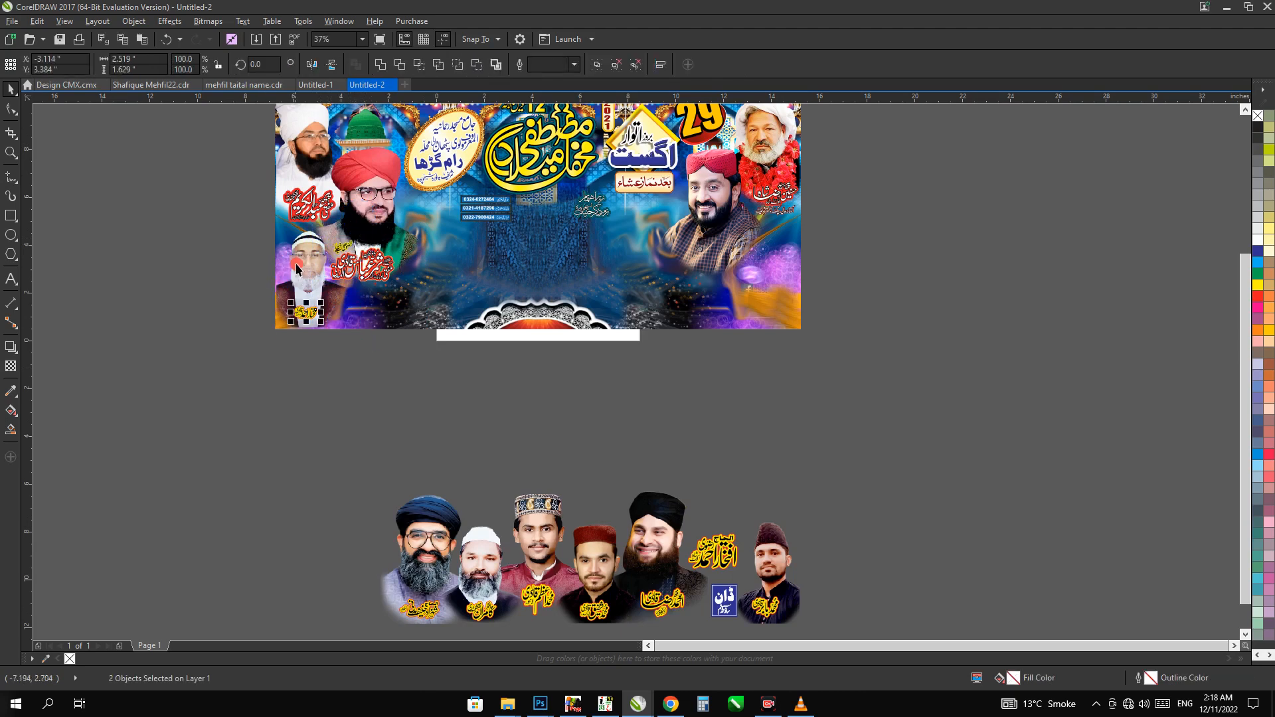
{"action": "left_click", "coordinate": [325, 323]}
{"action": "left_click", "coordinate": [417, 529], "text": "shift"}
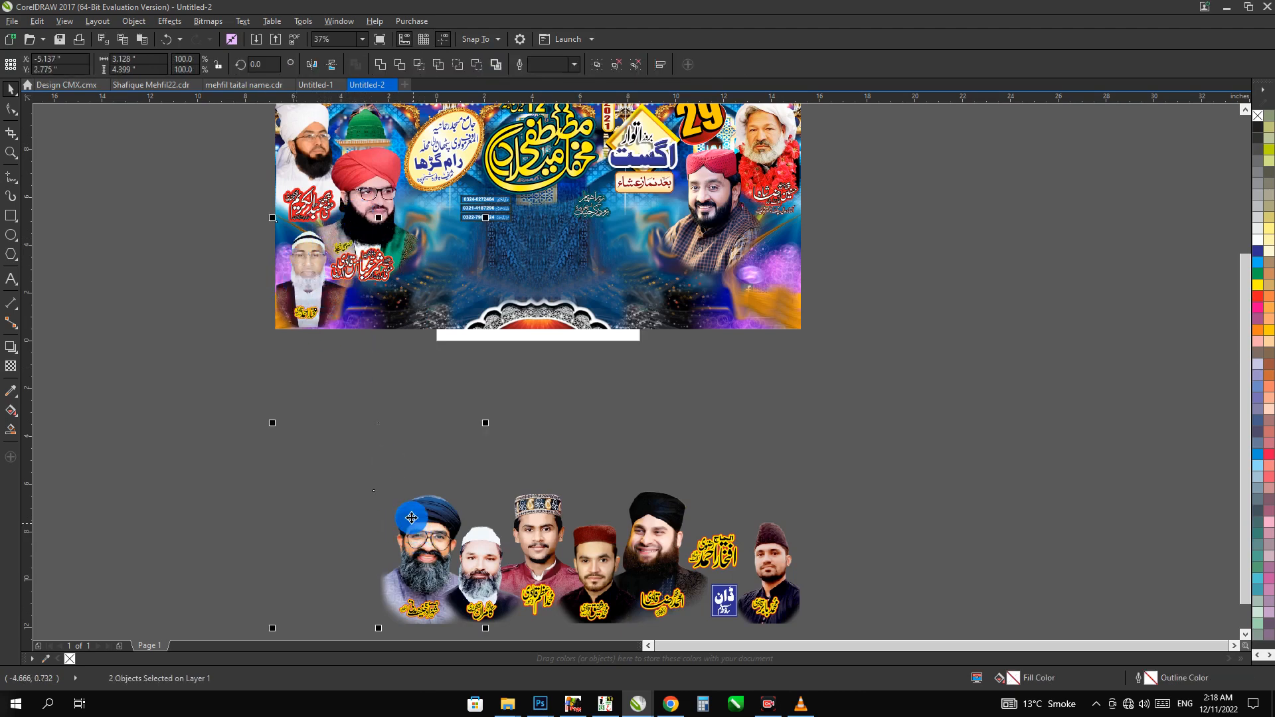
{"action": "key", "text": "ctrl+g"}
{"action": "key", "text": "b"}
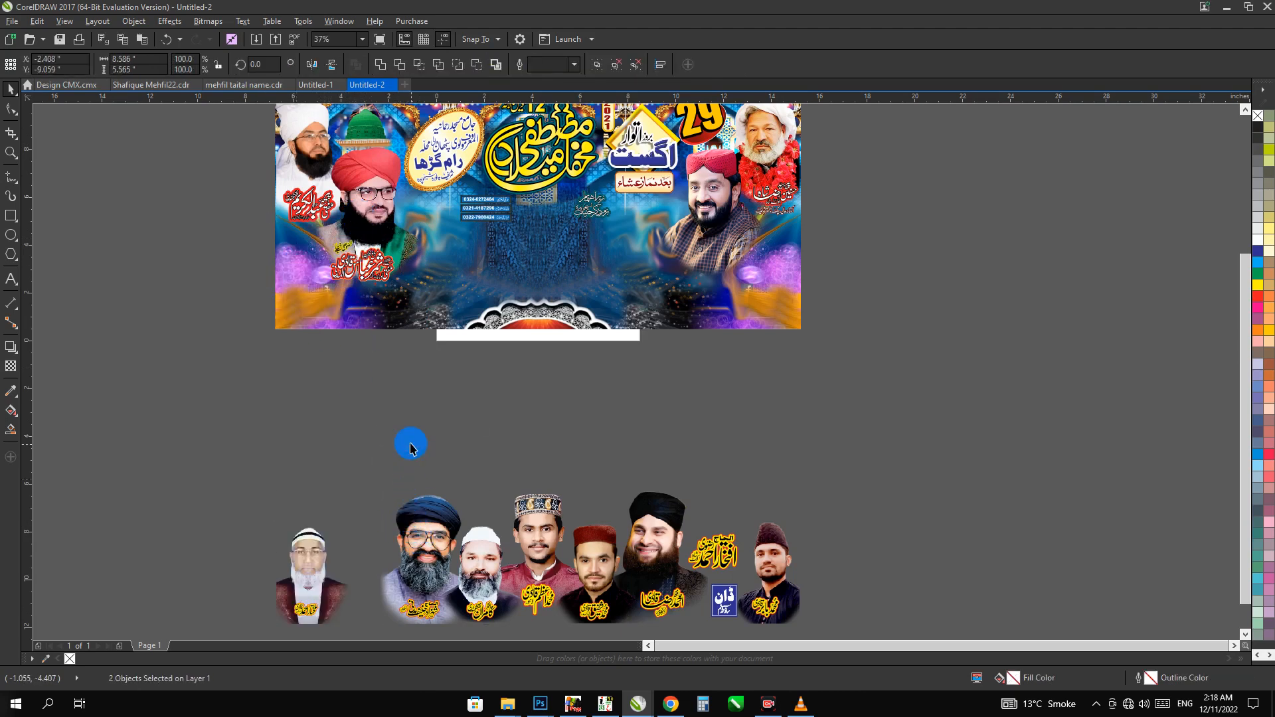
Move the red-turbaned portrait and the upper-left white-turbaned portrait with their name captions below the banner
{"action": "left_click", "coordinate": [386, 209]}
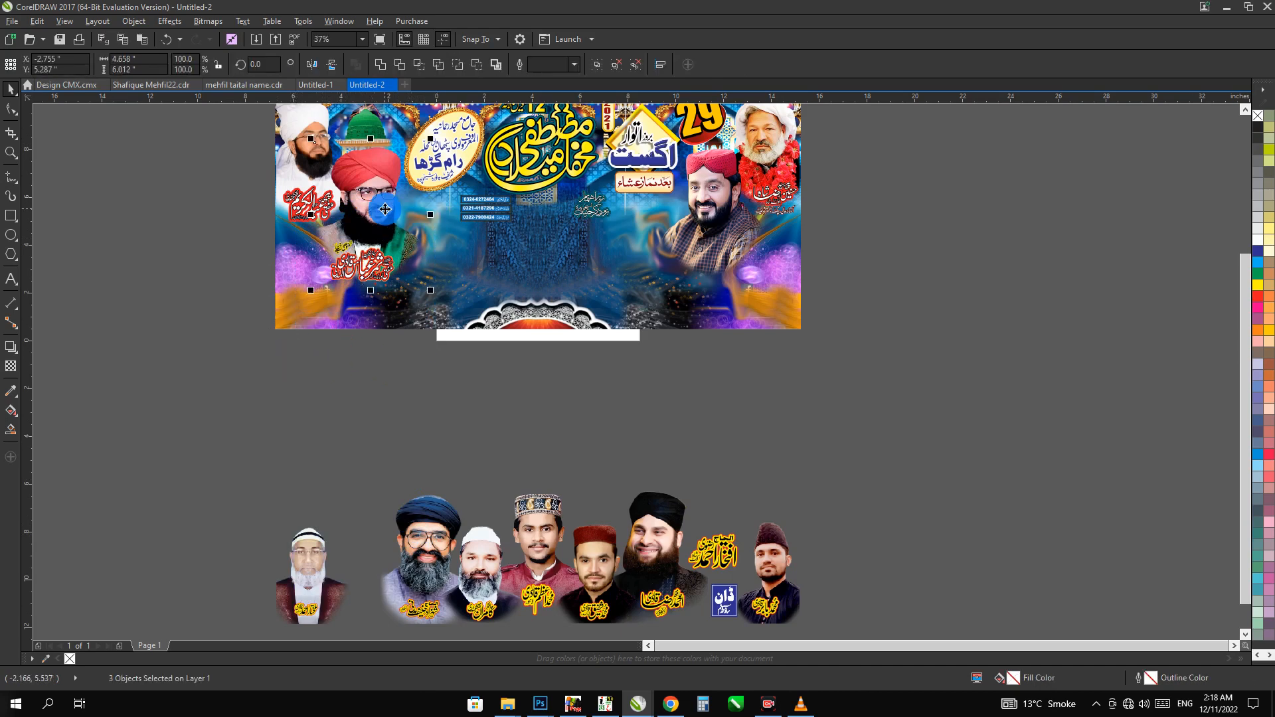
{"action": "left_click", "coordinate": [385, 247]}
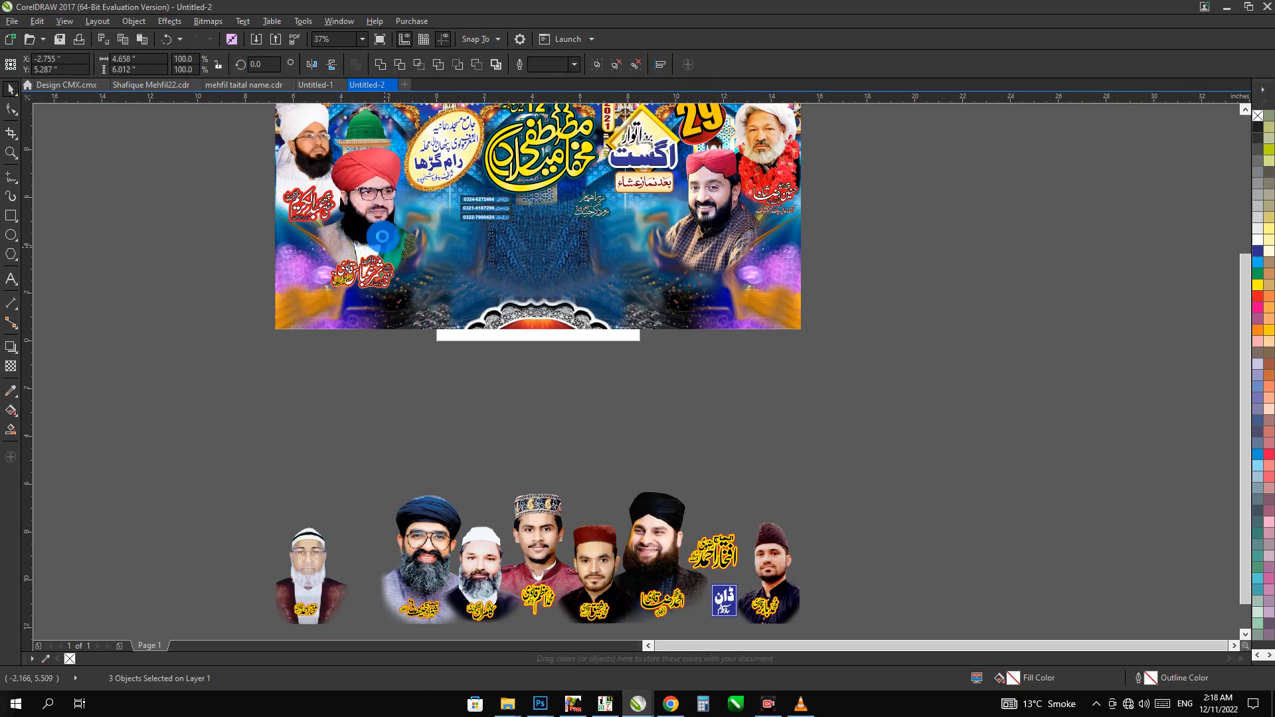
{"action": "left_click_drag", "start_coordinate": [382, 236], "coordinate": [344, 469]}
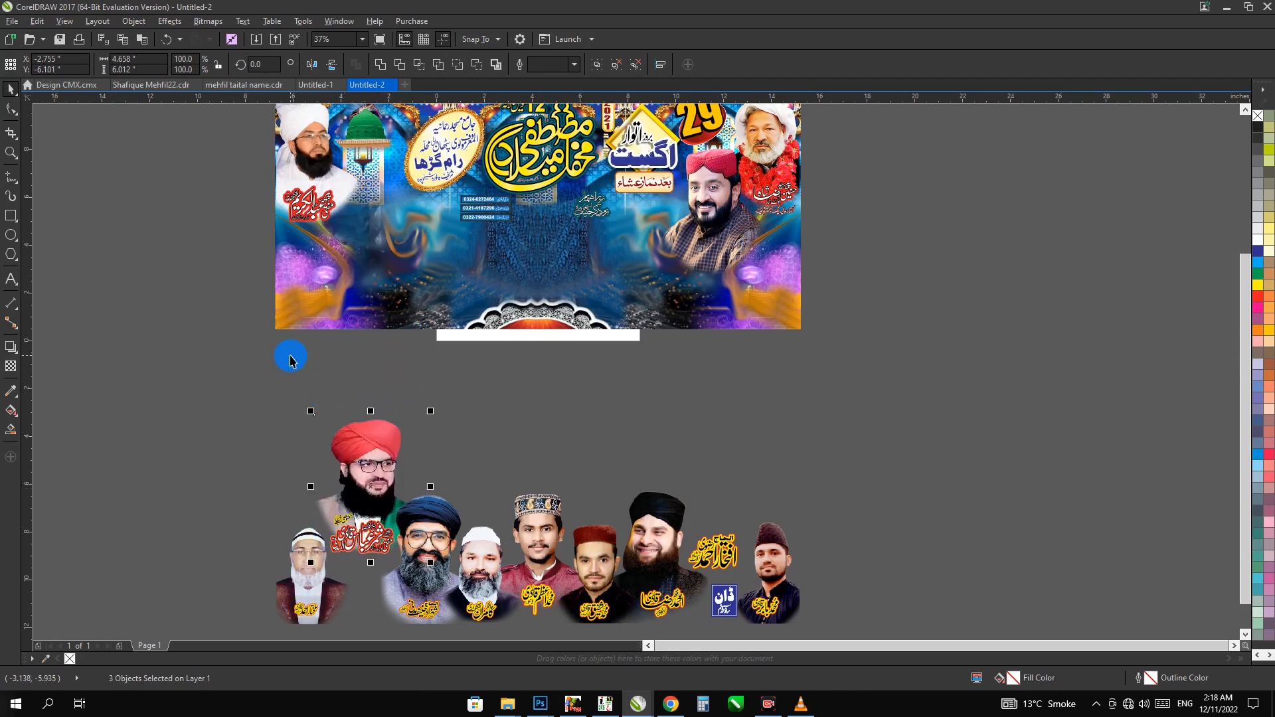
{"action": "left_click_drag", "start_coordinate": [218, 269], "coordinate": [369, 157]}
{"action": "left_click", "coordinate": [307, 141], "text": "shift"}
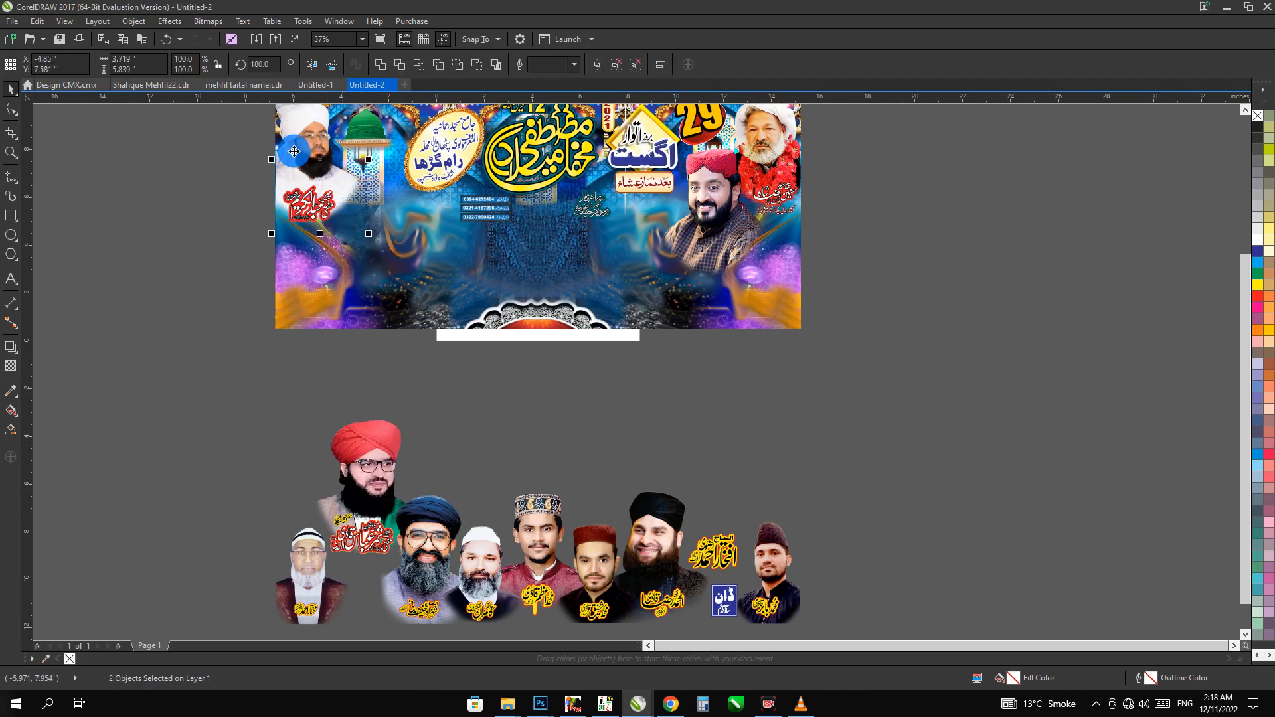
{"action": "key", "text": "ctrl+r"}
Move the red-capped and garlanded portraits on the banner's right side and the 29 August date block below the banner
{"action": "left_click", "coordinate": [701, 240]}
{"action": "key", "text": "ctrl+r"}
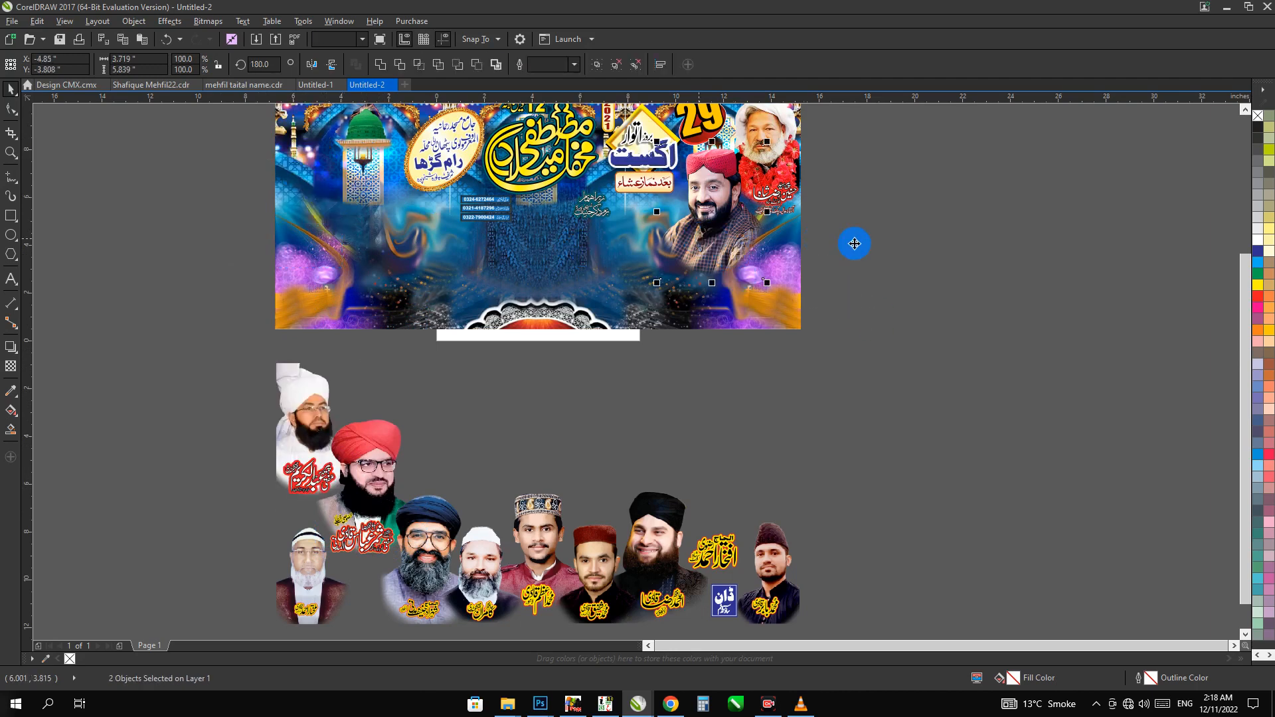
{"action": "left_click_drag", "start_coordinate": [854, 244], "coordinate": [747, 242]}
{"action": "key", "text": "ctrl+r"}
{"action": "left_click", "coordinate": [748, 153]}
{"action": "key", "text": "ctrl+r"}
{"action": "left_click_drag", "start_coordinate": [875, 337], "coordinate": [564, 137]}
{"action": "key", "text": "ctrl+r"}
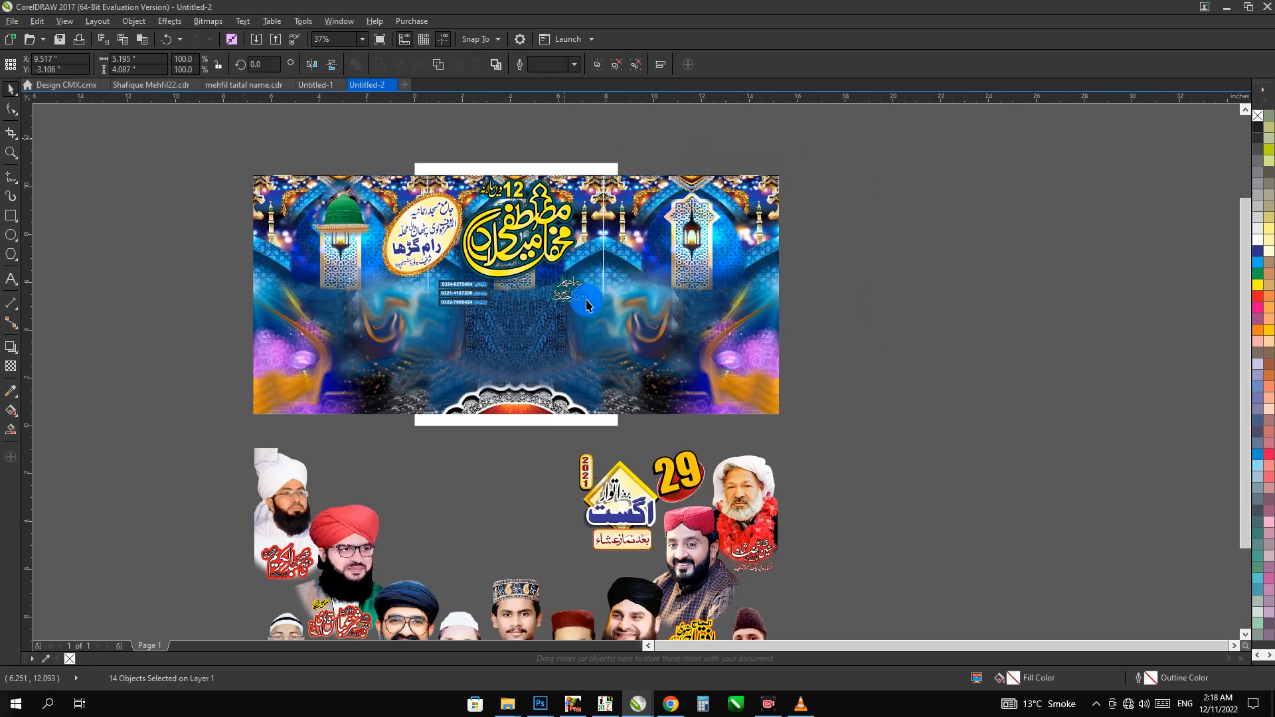
Remove the small organiser text under the title and move the yellow title calligraphy to the empty area right of the banner
{"action": "left_click_drag", "start_coordinate": [612, 266], "coordinate": [547, 335]}
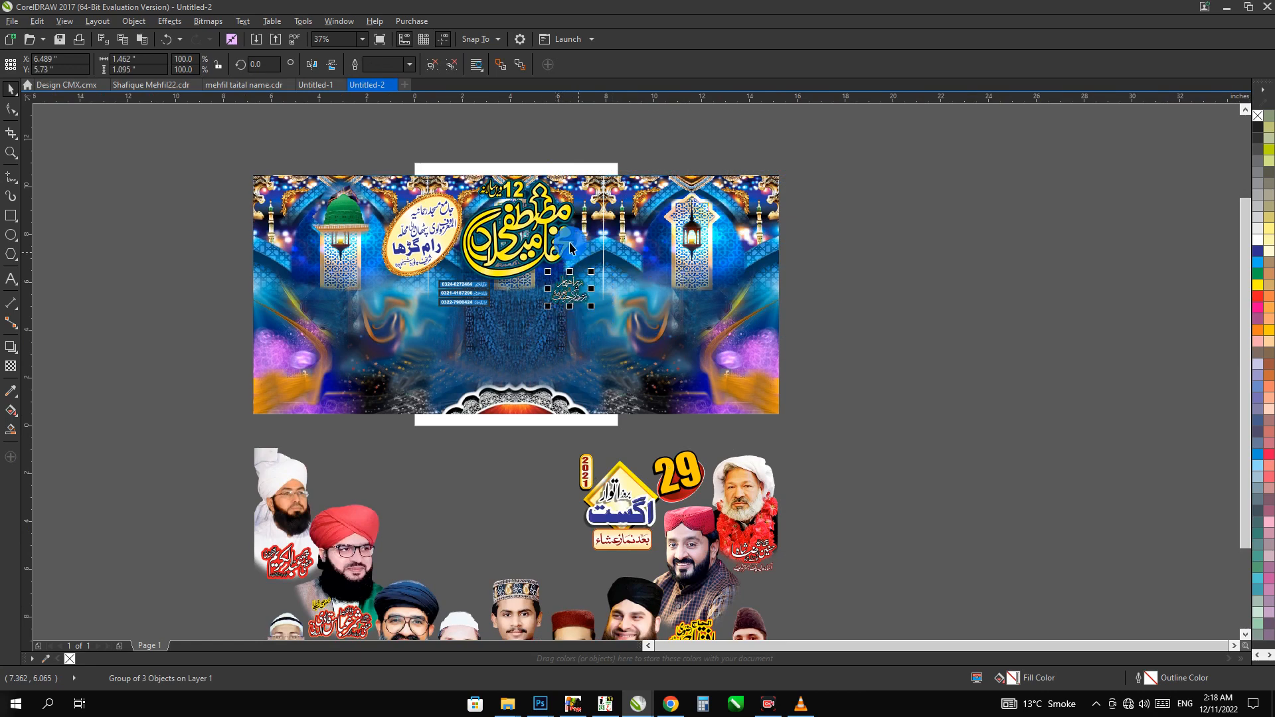
{"action": "key", "text": "ctrl+r"}
{"action": "left_click", "coordinate": [550, 233]}
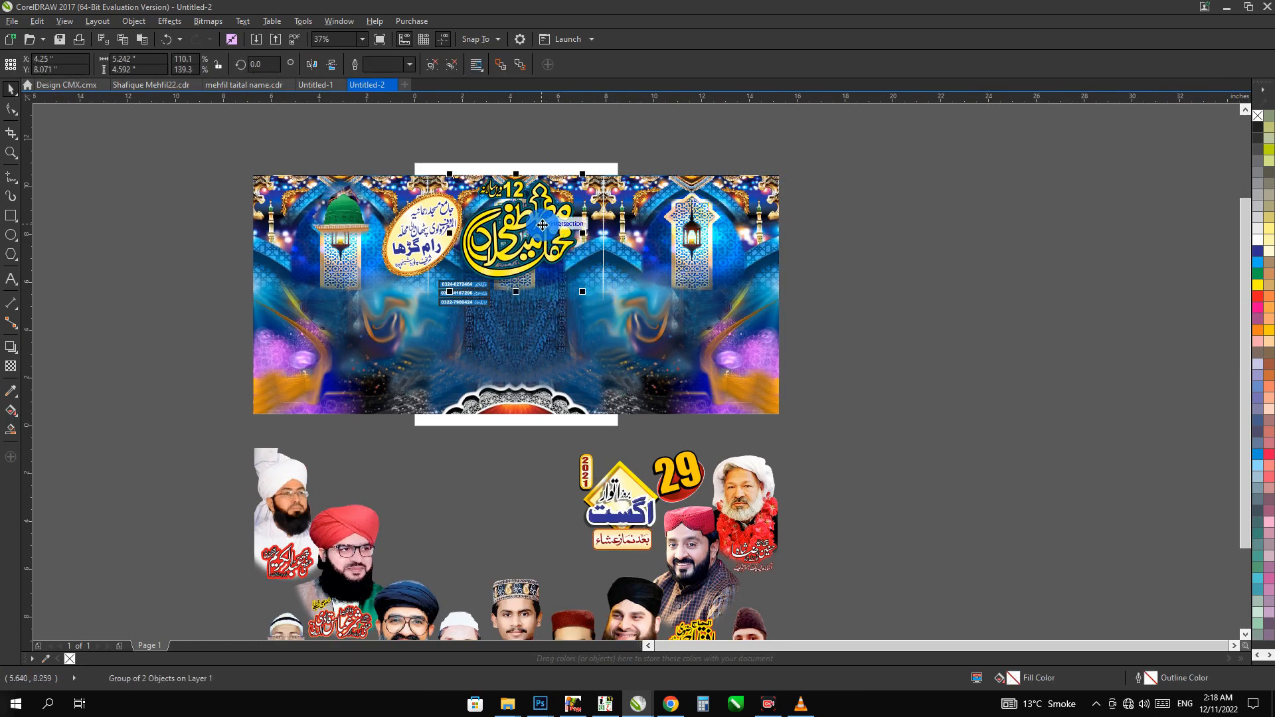
{"action": "left_click_drag", "start_coordinate": [542, 223], "coordinate": [1022, 223]}
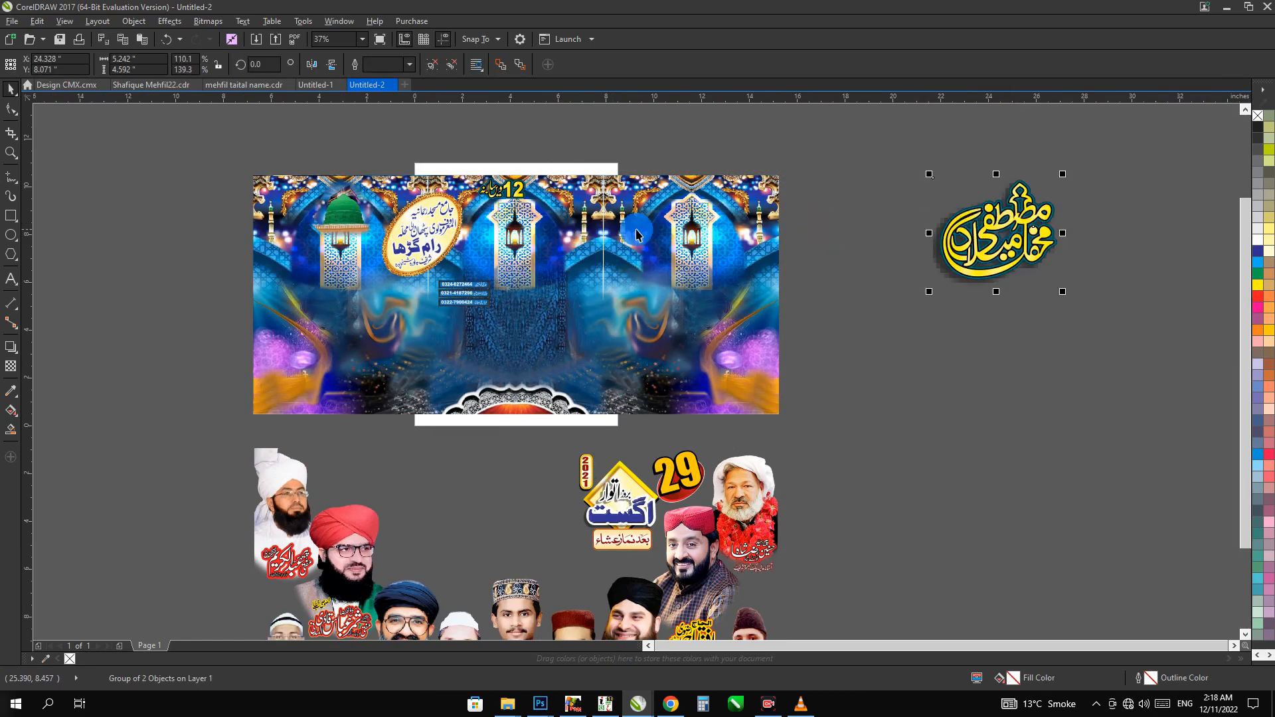
Move the "12" annual heading and the oval venue badge with its gold frame next to the title calligraphy outside the banner
{"action": "left_click", "coordinate": [514, 193]}
{"action": "key", "text": "ctrl+r"}
{"action": "left_click_drag", "start_coordinate": [494, 156], "coordinate": [369, 286]}
{"action": "key", "text": "ctrl+r"}
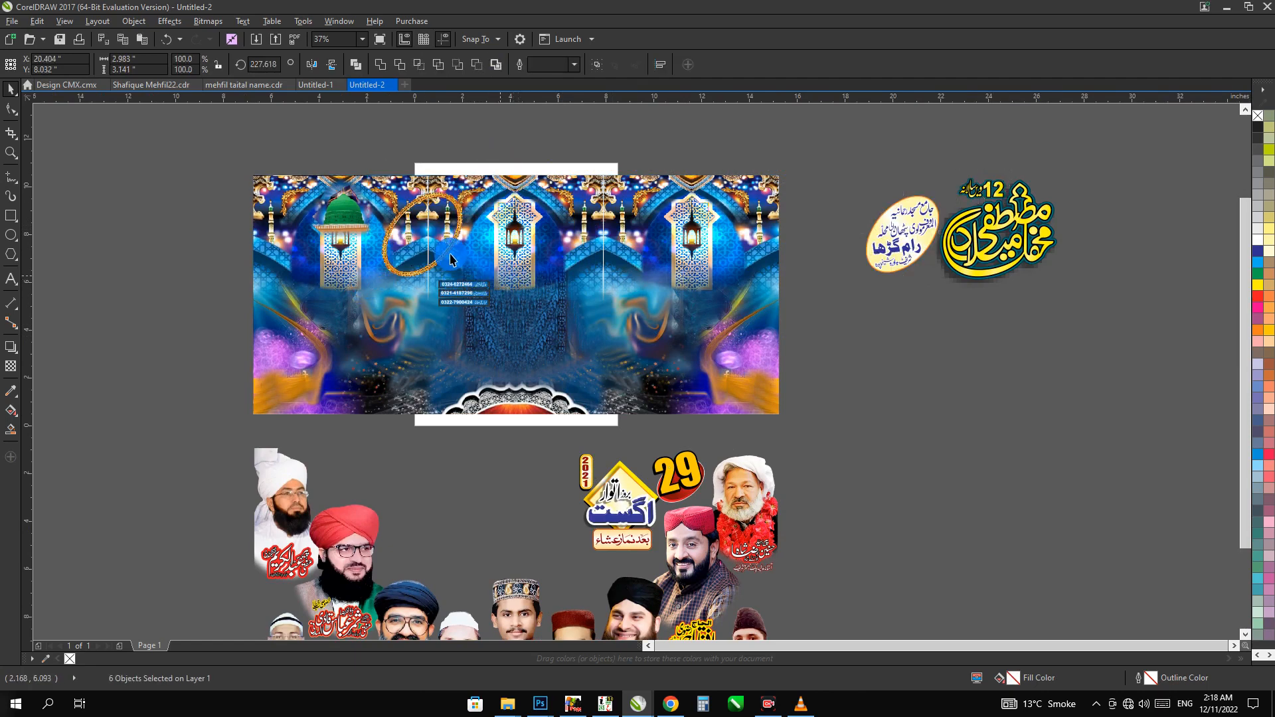
{"action": "key", "text": "Escape"}
{"action": "key", "text": "ctrl+r"}
Delete the phone number lines from the banner and the dark shadow behind the title calligraphy
{"action": "left_click_drag", "start_coordinate": [531, 269], "coordinate": [370, 346]}
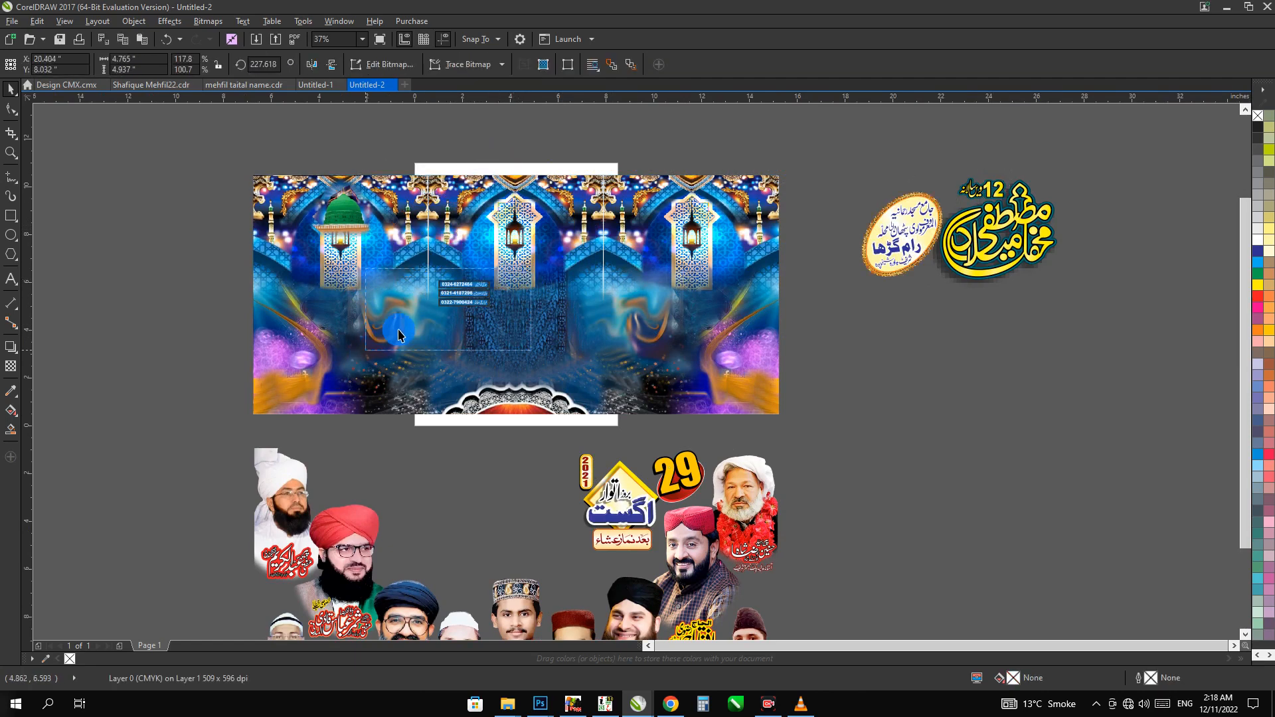
{"action": "key", "text": "Delete"}
{"action": "left_click", "coordinate": [963, 290]}
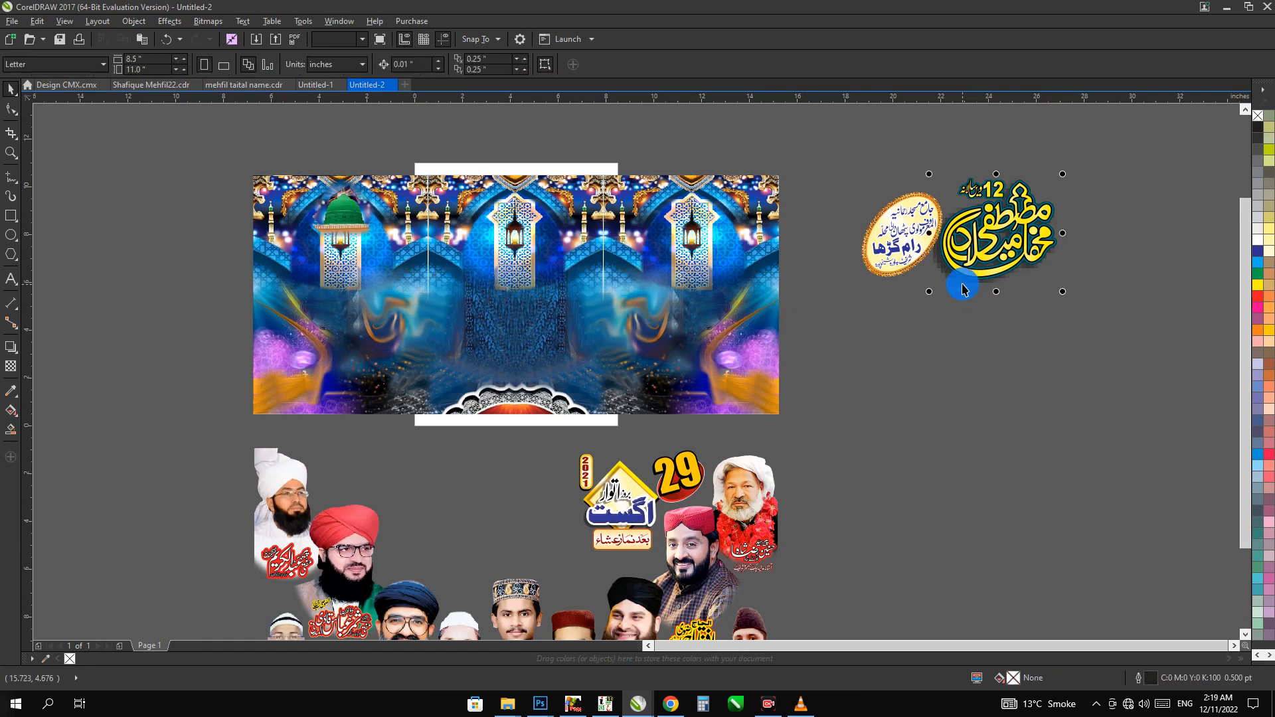
{"action": "left_click", "coordinate": [963, 290]}
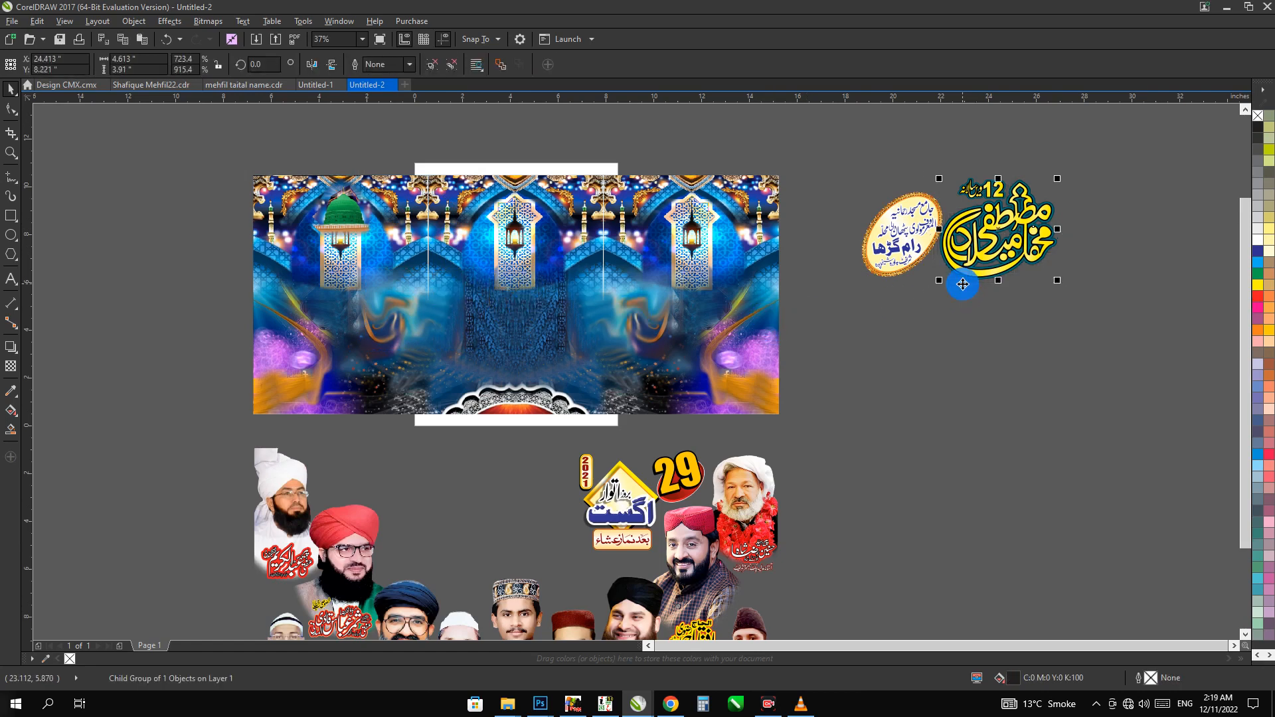
Open the contents of the banner's PowerClip background for editing and select the green dome image
{"action": "left_click", "coordinate": [355, 212]}
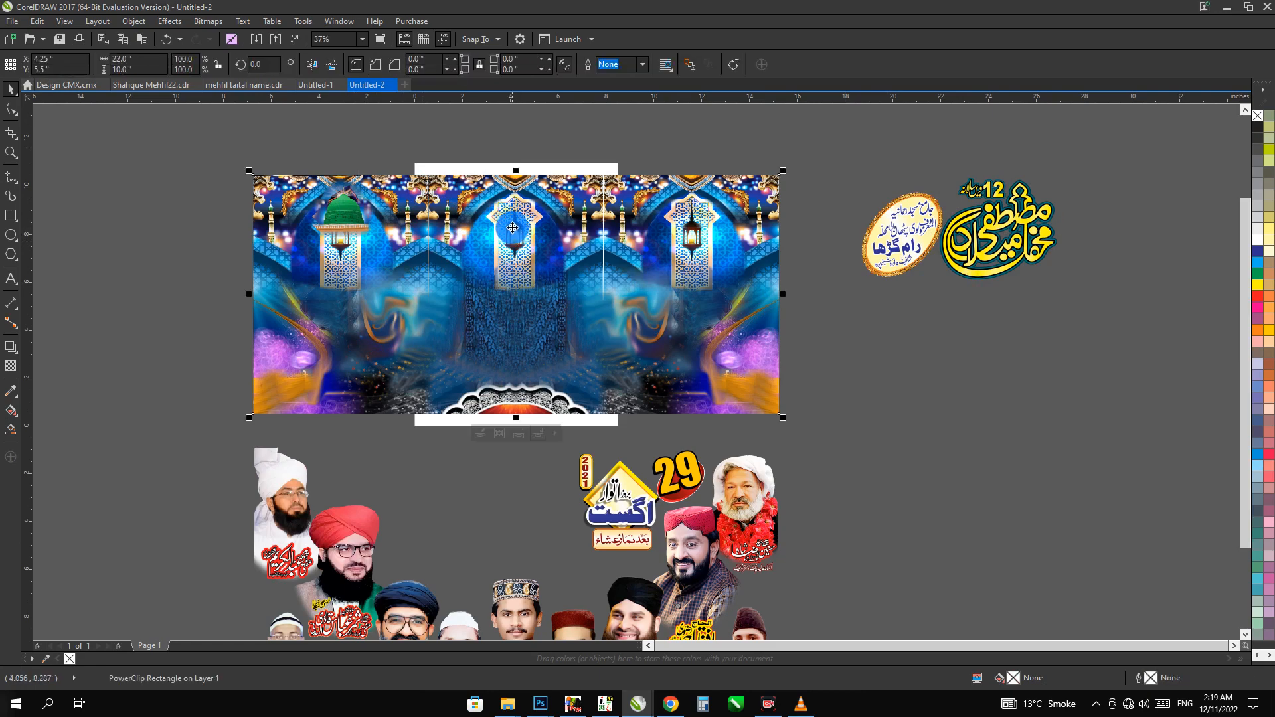
{"action": "left_click", "coordinate": [332, 233], "text": "ctrl"}
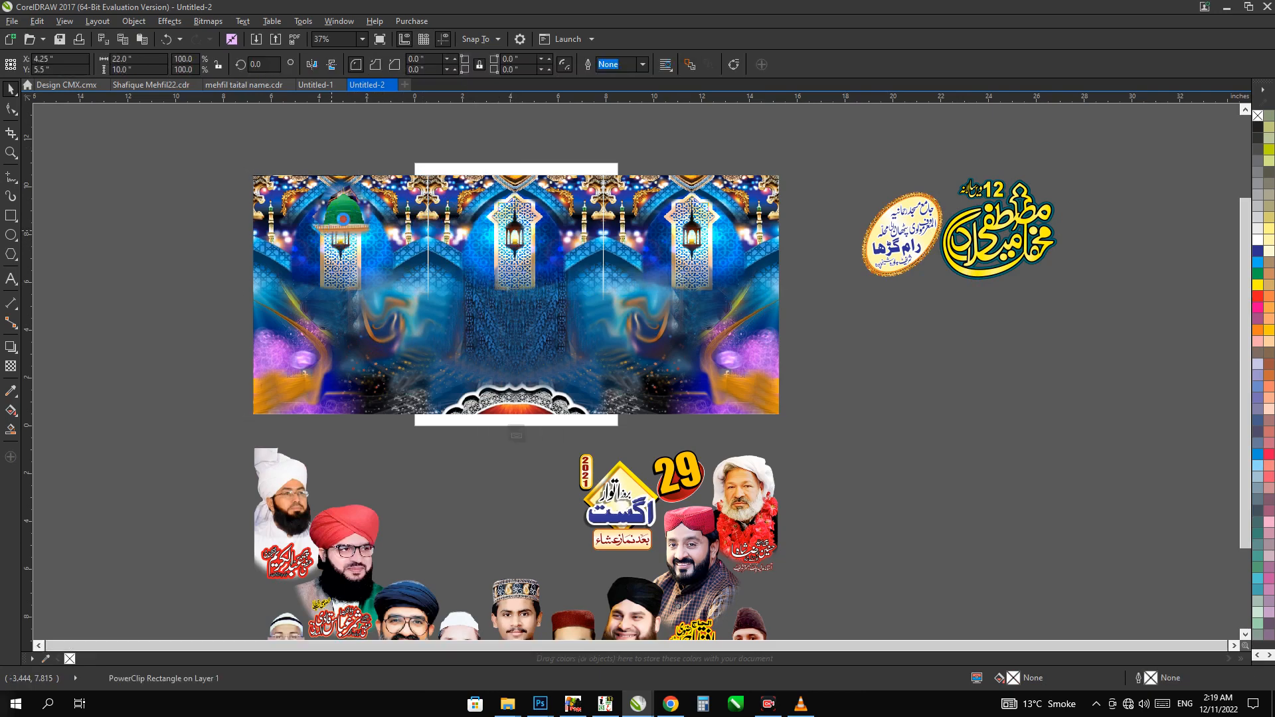
{"action": "left_click", "coordinate": [341, 213]}
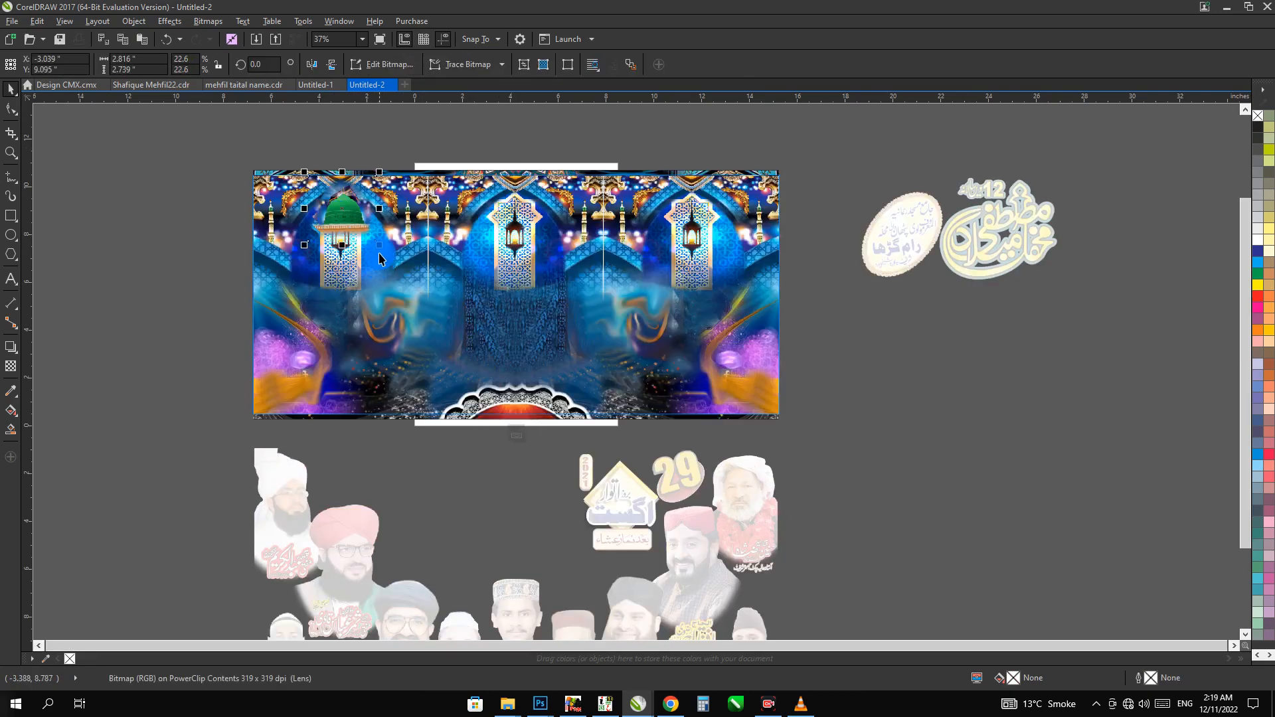
Try enlarging the green dome and moving it off the banner's left side, and undo both changes
{"action": "left_click_drag", "start_coordinate": [385, 251], "coordinate": [468, 330]}
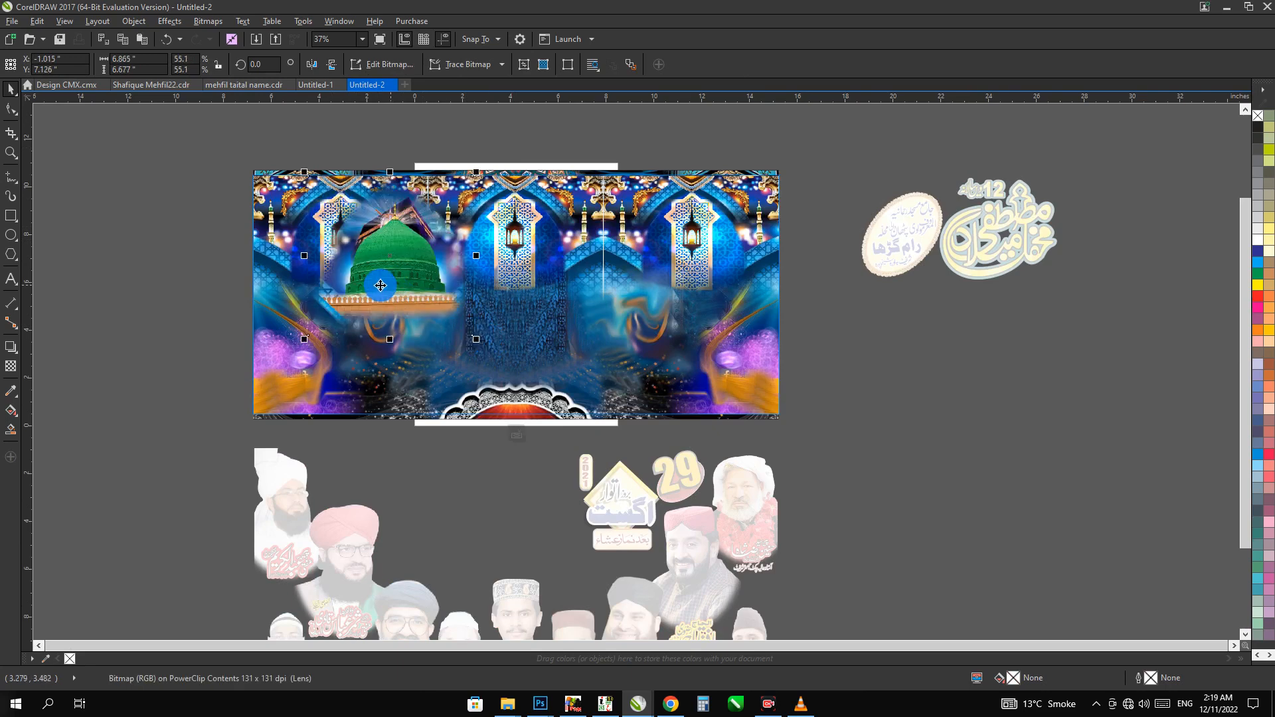
{"action": "left_click_drag", "start_coordinate": [375, 285], "coordinate": [174, 316]}
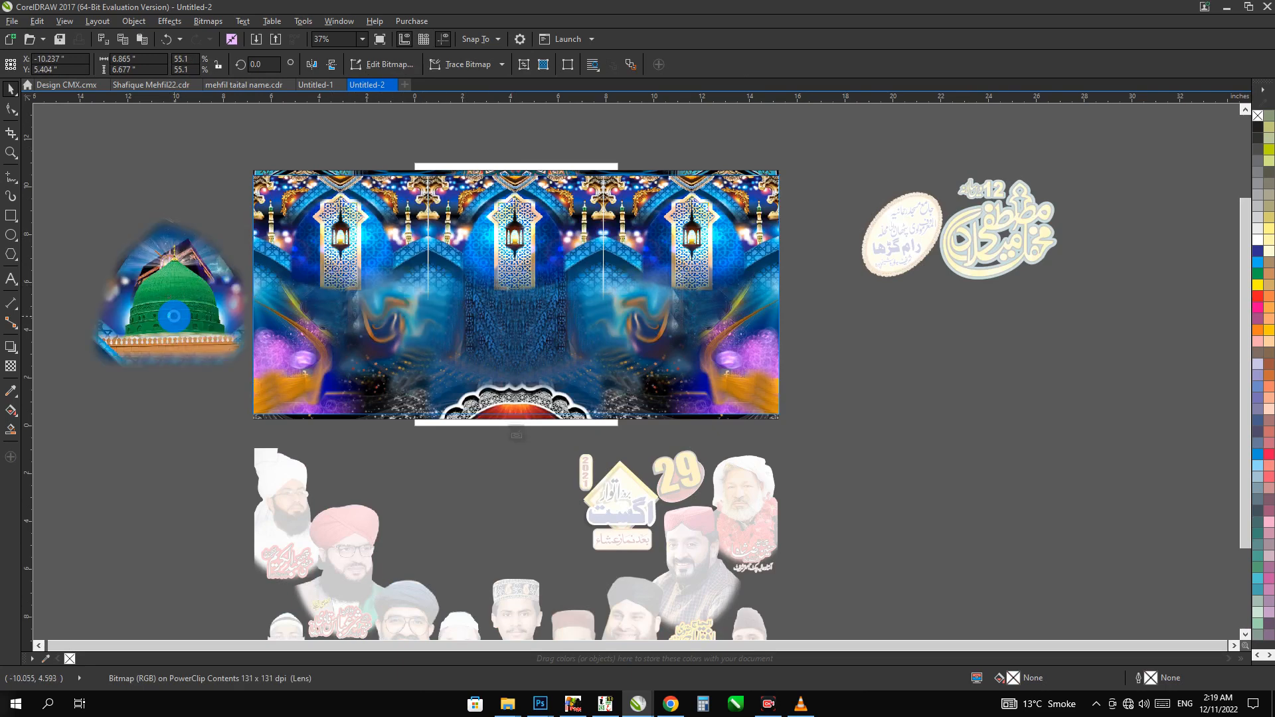
{"action": "key", "text": "ctrl+z"}
{"action": "key", "text": "ctrl+z"}
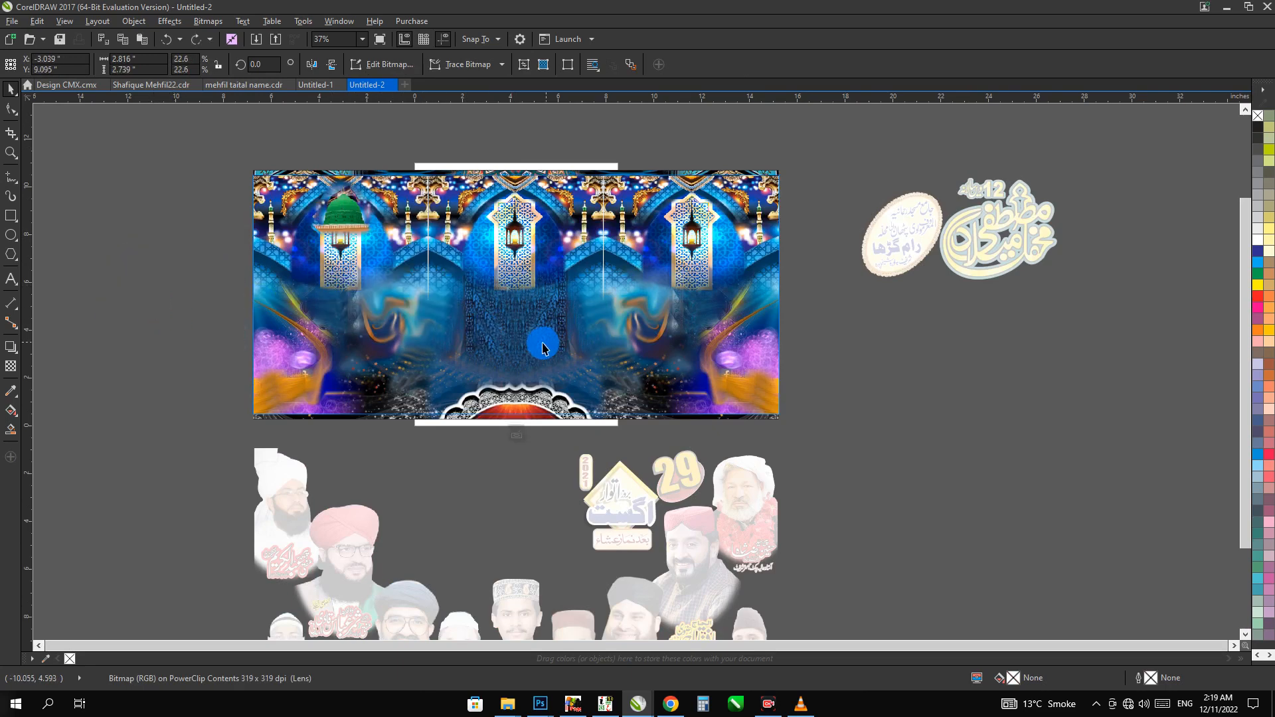
Try moving the full background bitmap and the upper arch group to inspect the layers, undoing each move
{"action": "left_click", "coordinate": [535, 340]}
{"action": "left_click", "coordinate": [541, 393]}
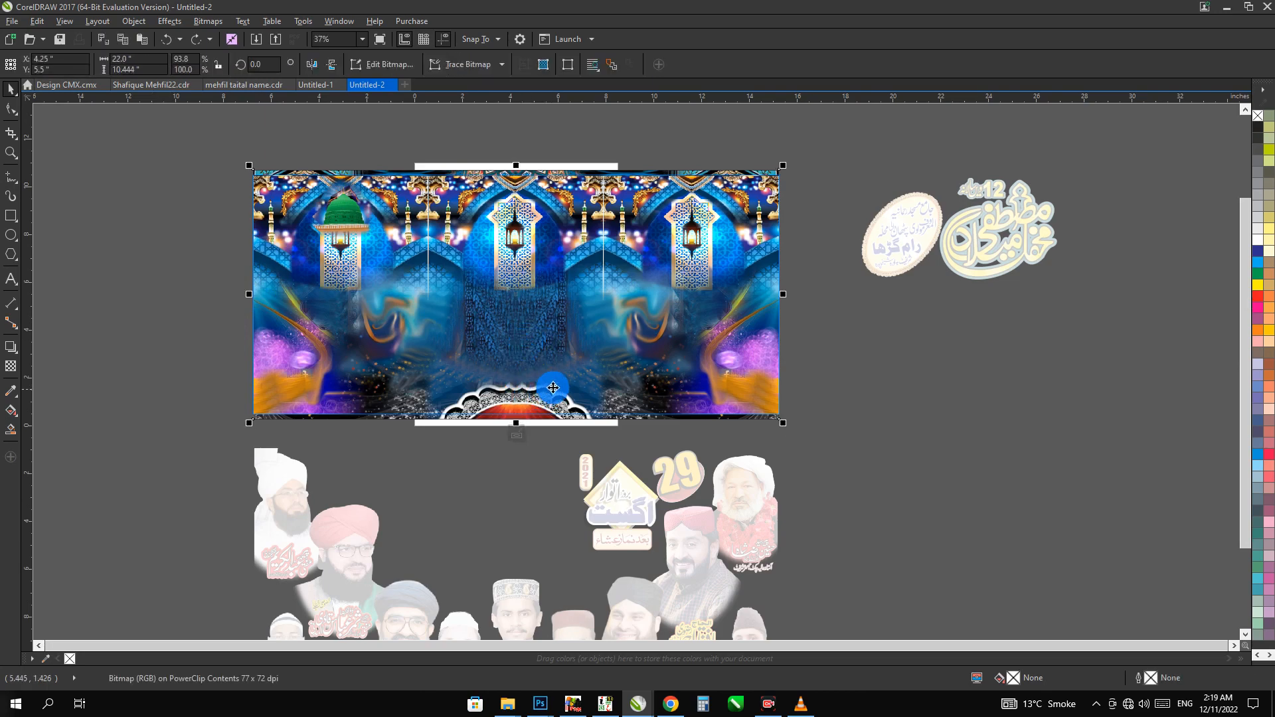
{"action": "left_click_drag", "start_coordinate": [545, 388], "coordinate": [509, 358]}
{"action": "key", "text": "ctrl+z"}
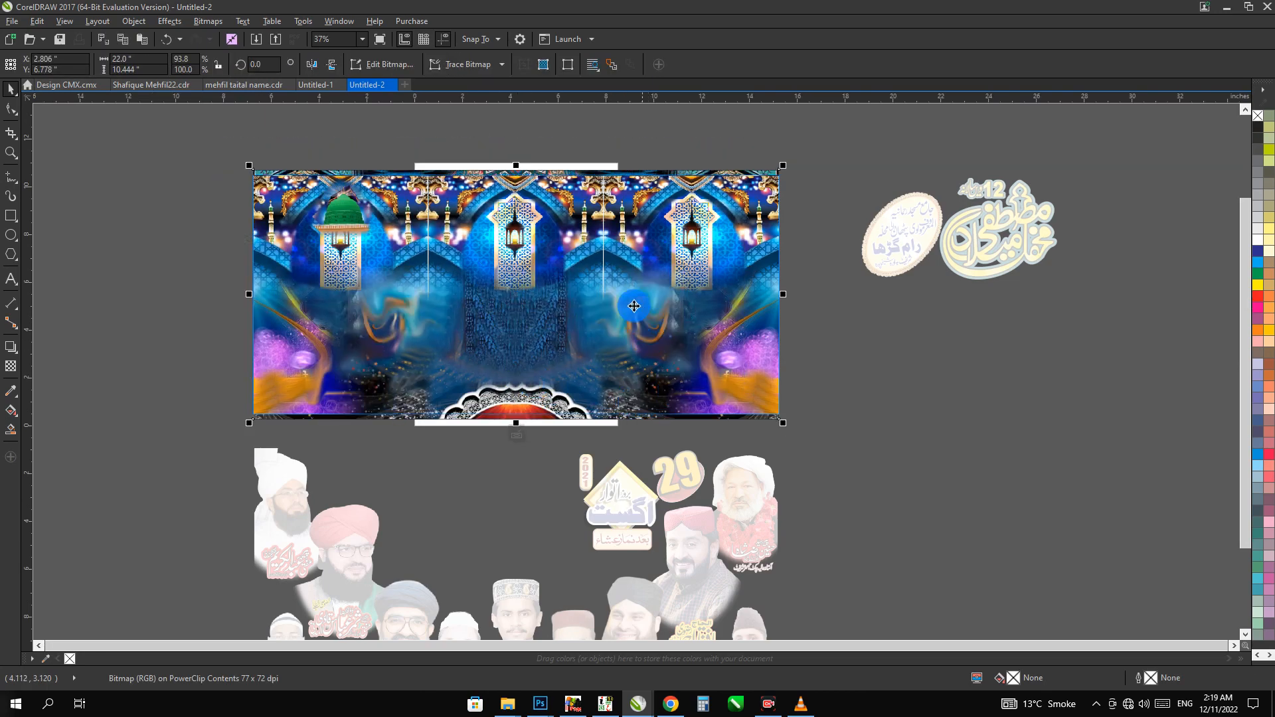
{"action": "left_click_drag", "start_coordinate": [615, 257], "coordinate": [630, 389]}
{"action": "key", "text": "ctrl+z"}
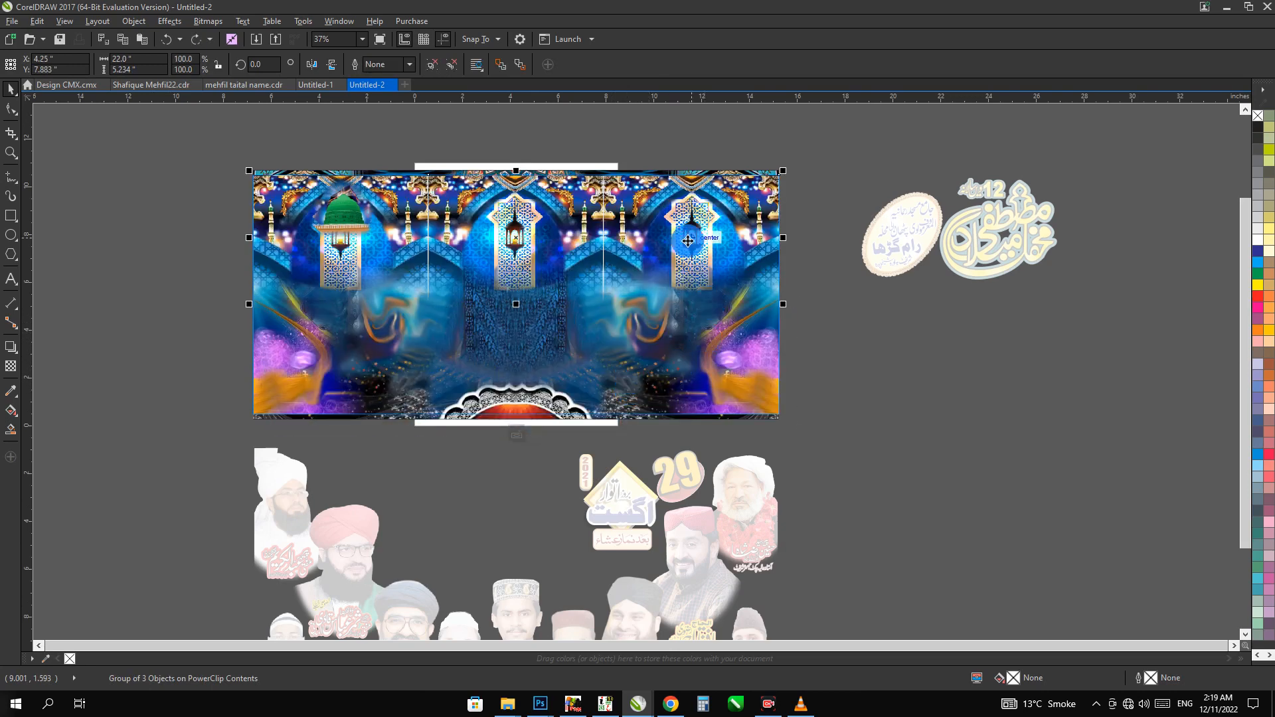
{"action": "left_click_drag", "start_coordinate": [677, 243], "coordinate": [683, 226]}
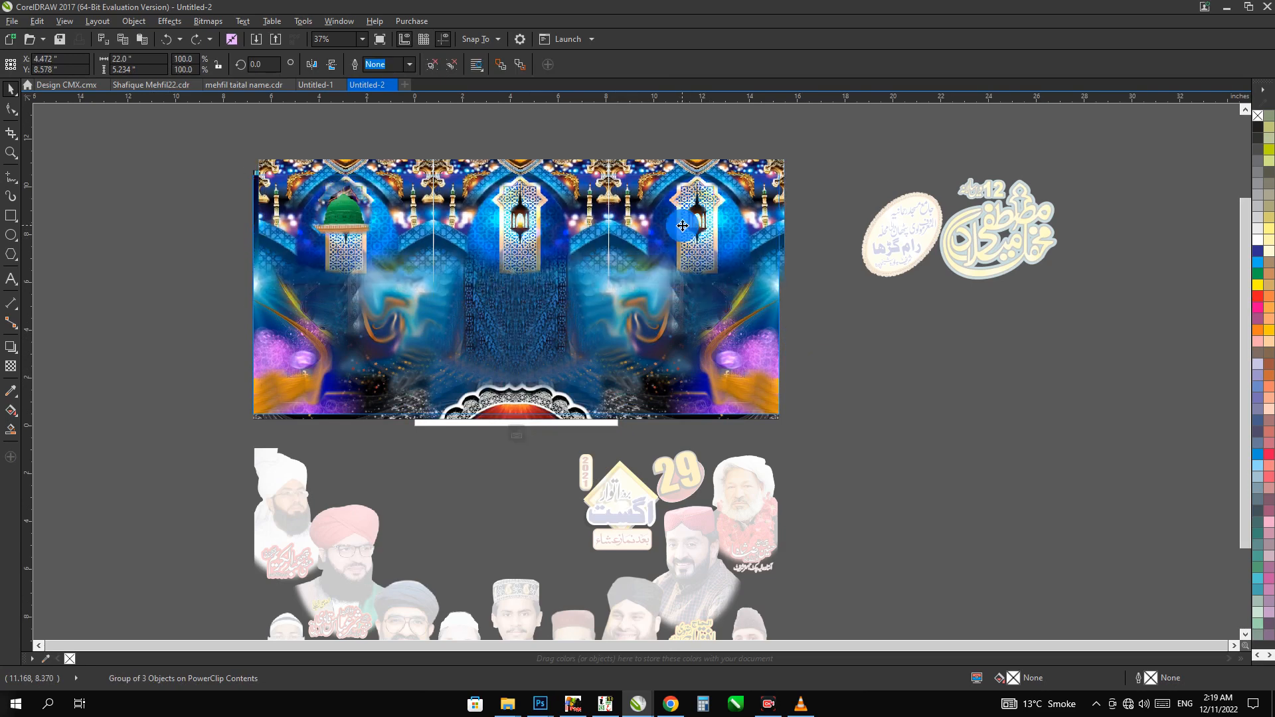
{"action": "key", "text": "ctrl+z"}
Convert the upper arch group to a 1500 dpi CMYK bitmap with transparent background and finish editing the PowerClip contents
{"action": "key", "text": "alt+b"}
{"action": "key", "text": "c"}
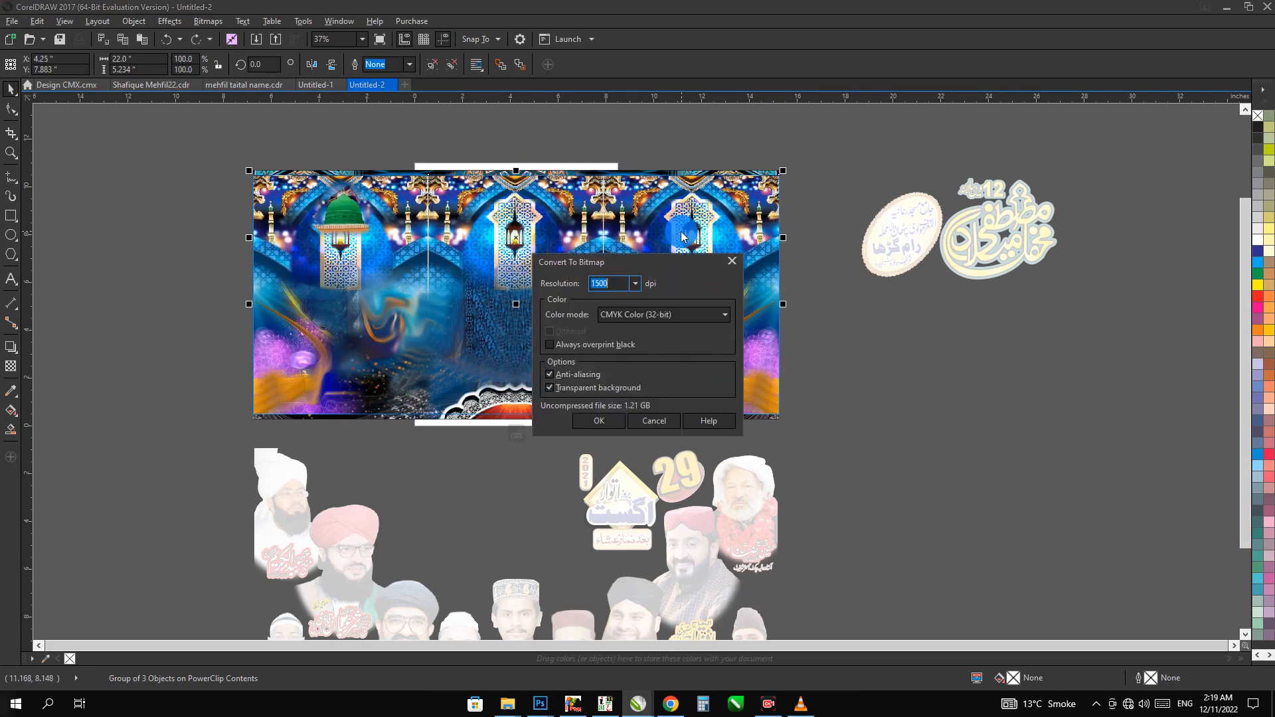
{"action": "key", "text": "Return"}
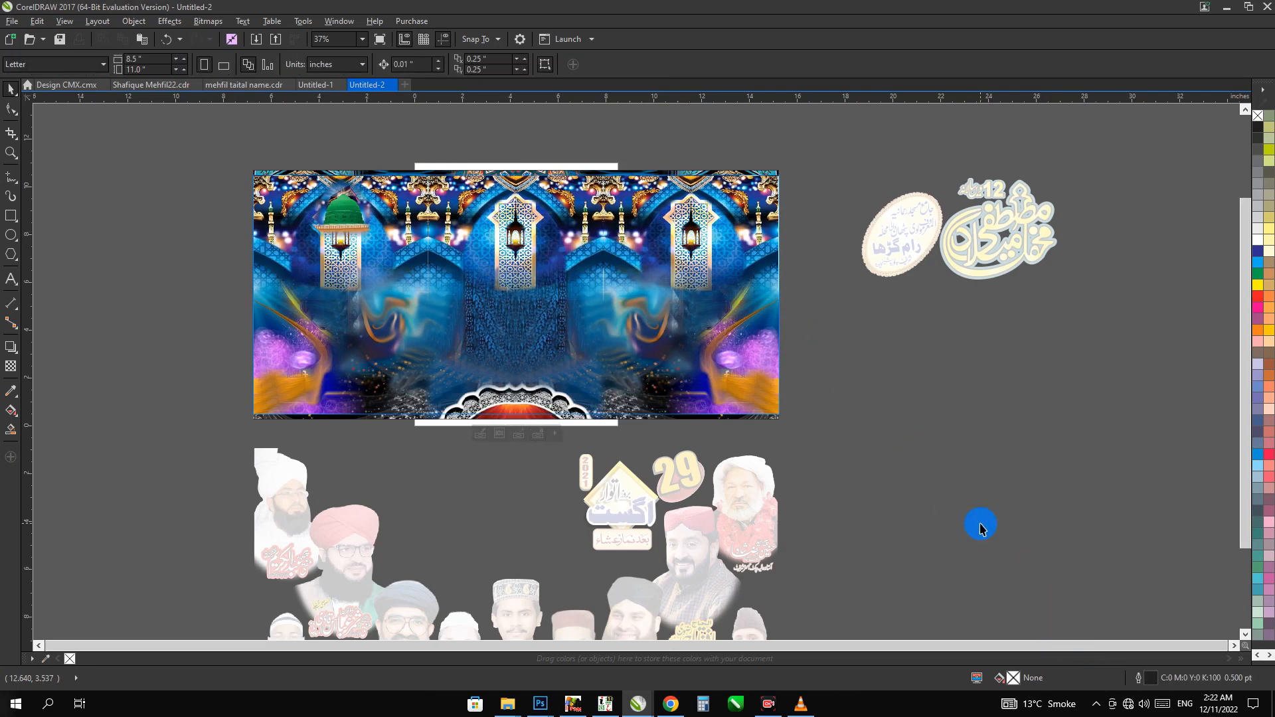
{"action": "left_click", "coordinate": [980, 525]}
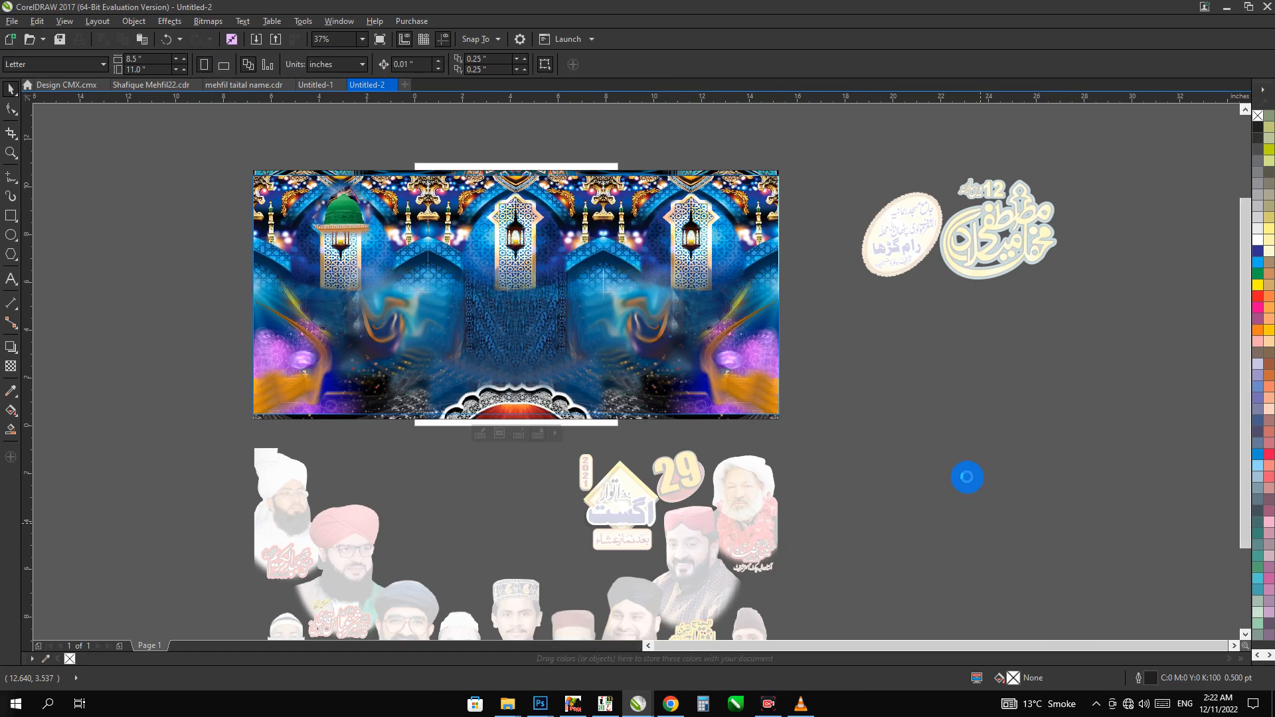
{"action": "left_click", "coordinate": [728, 473]}
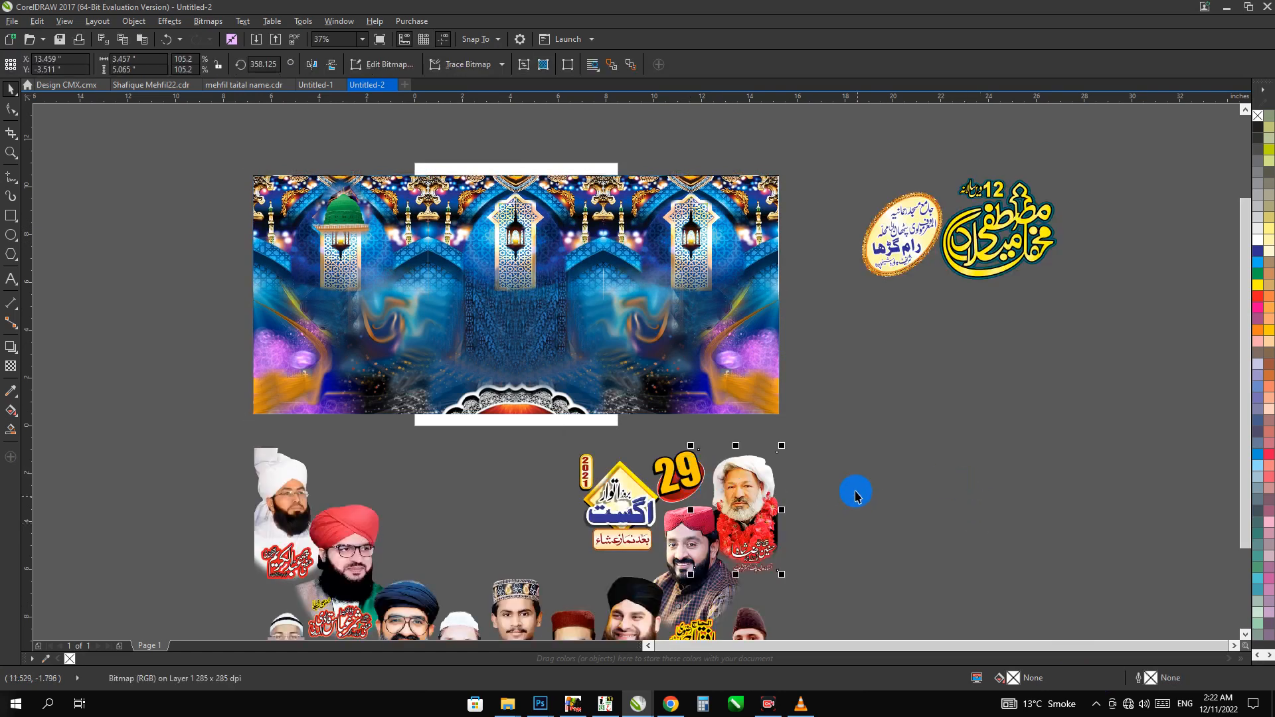
{"action": "left_click", "coordinate": [842, 457]}
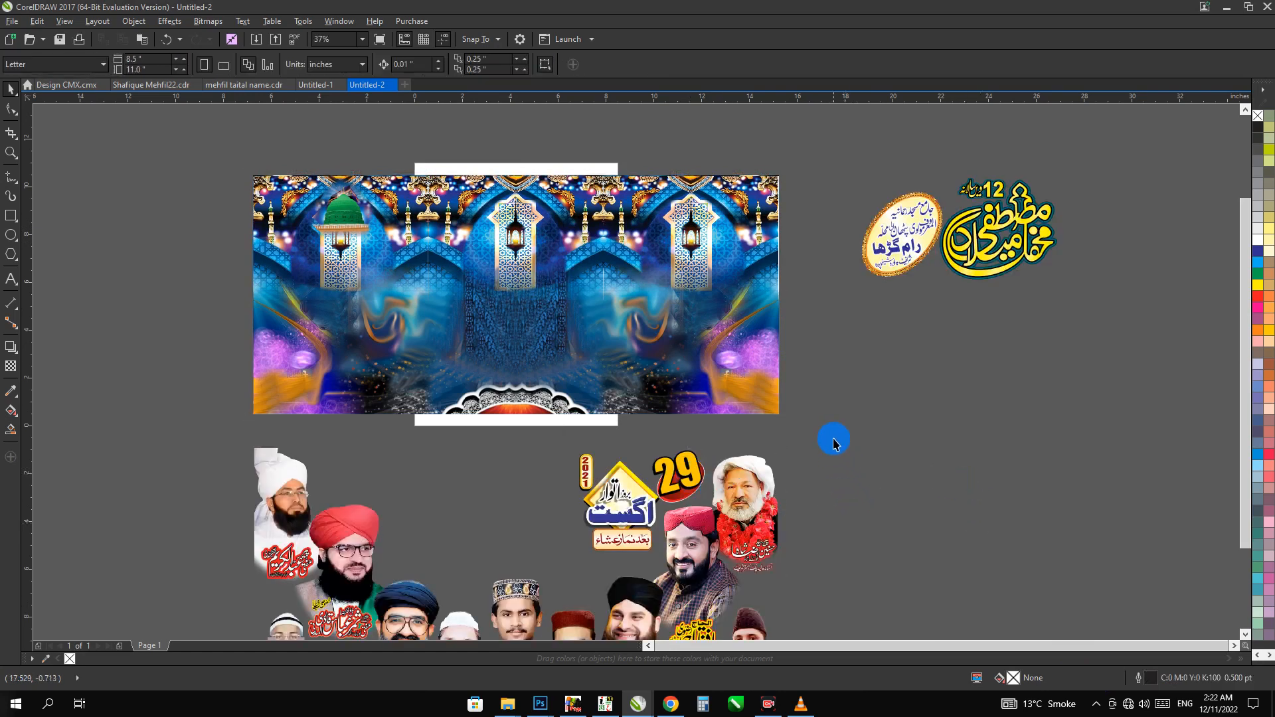
{"action": "left_click", "coordinate": [894, 247]}
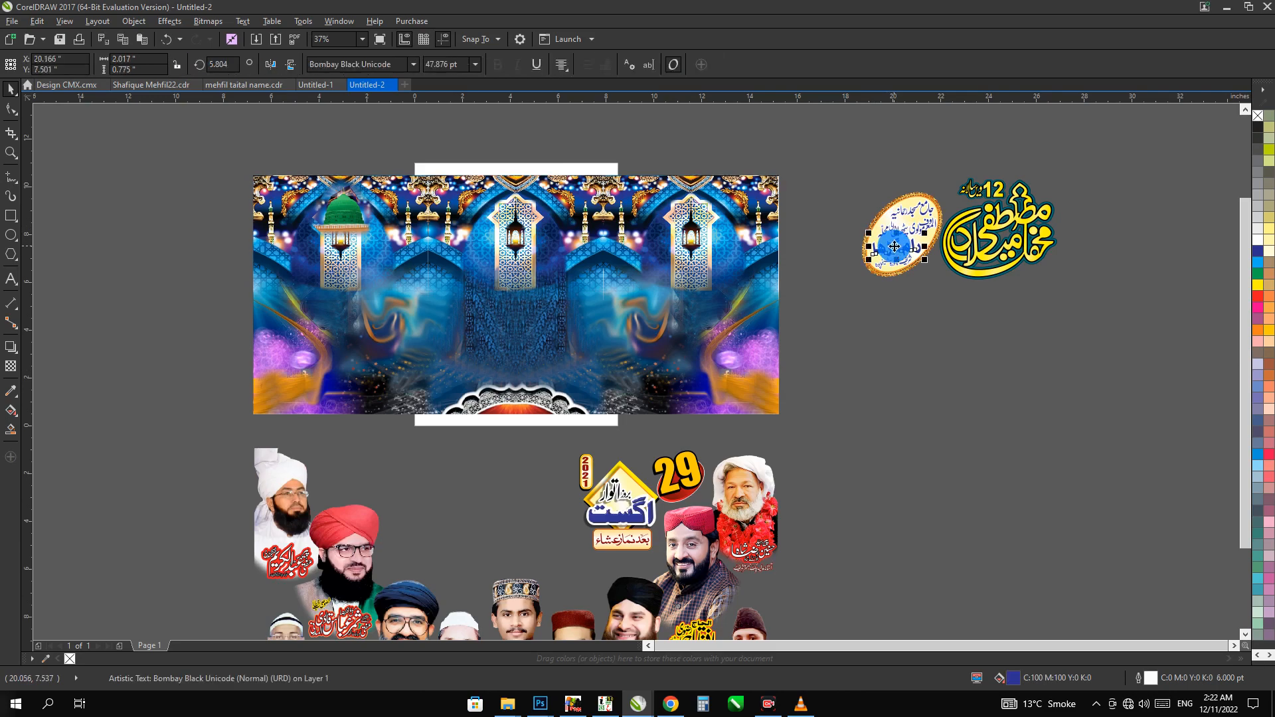
{"action": "left_click", "coordinate": [877, 307]}
Group the portraits, captions and date block below the banner and move them onto it, aligned with the background's top edge
{"action": "scroll", "coordinate": [900, 251], "scroll_direction": "down", "scroll_amount": 3}
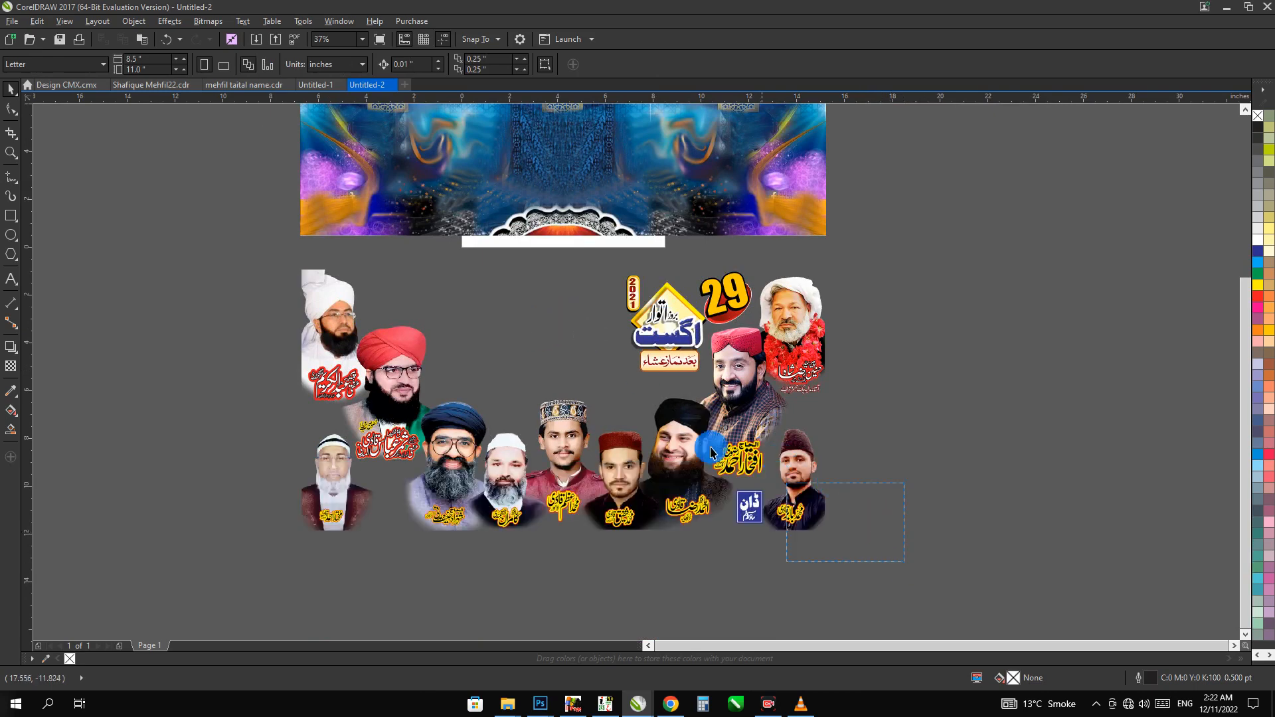
{"action": "left_click_drag", "start_coordinate": [711, 452], "coordinate": [241, 205]}
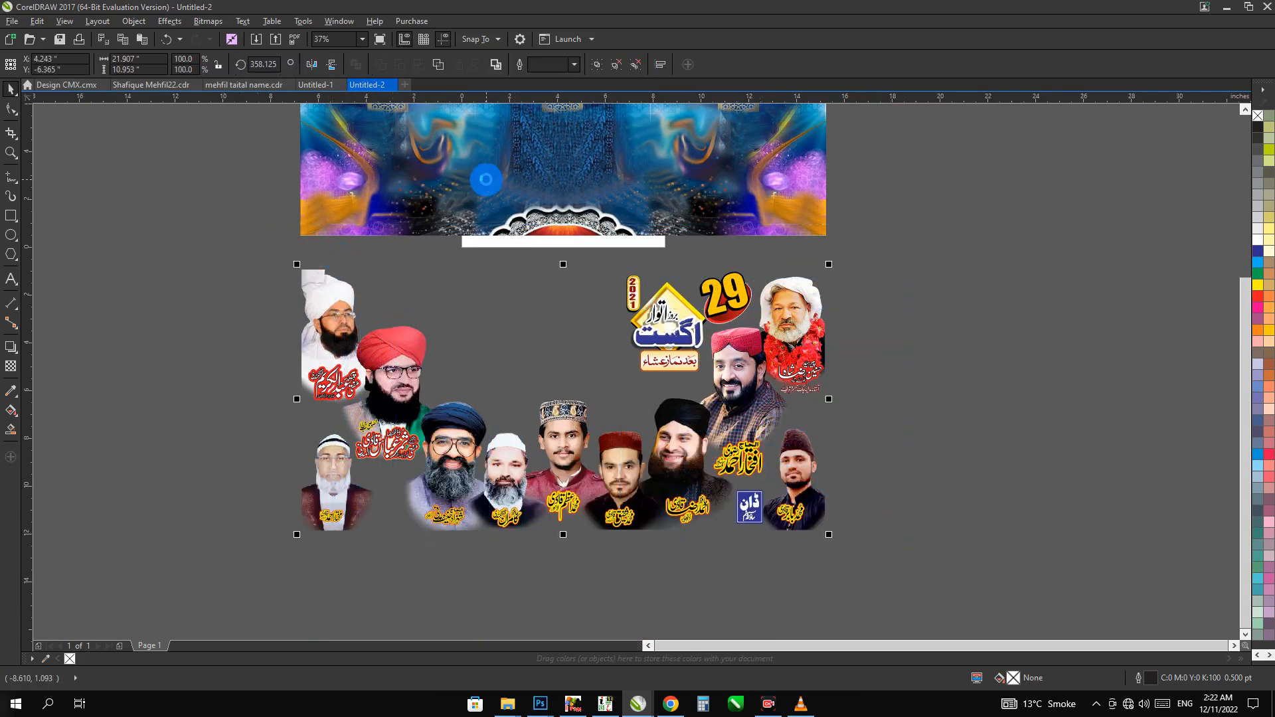
{"action": "key", "text": "ctrl+g"}
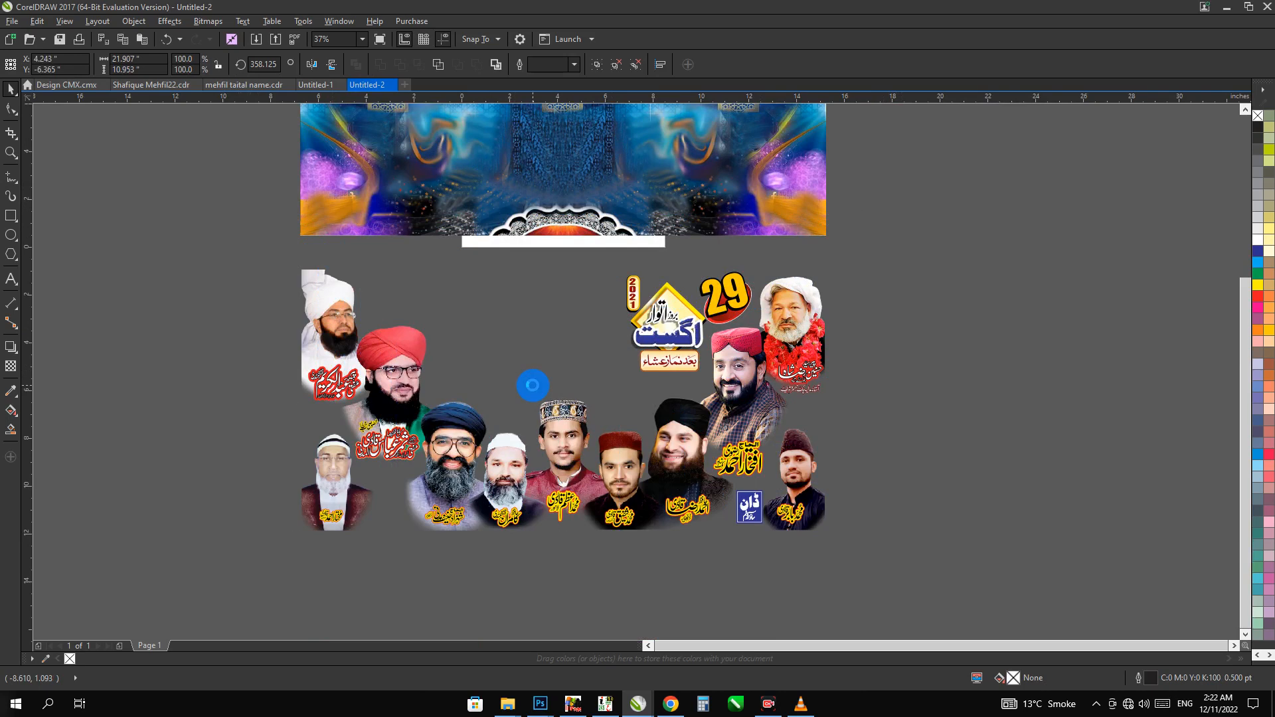
{"action": "key", "text": "ctrl+z"}
{"action": "left_click_drag", "start_coordinate": [541, 302], "coordinate": [524, 484]}
{"action": "left_click", "coordinate": [524, 484]}
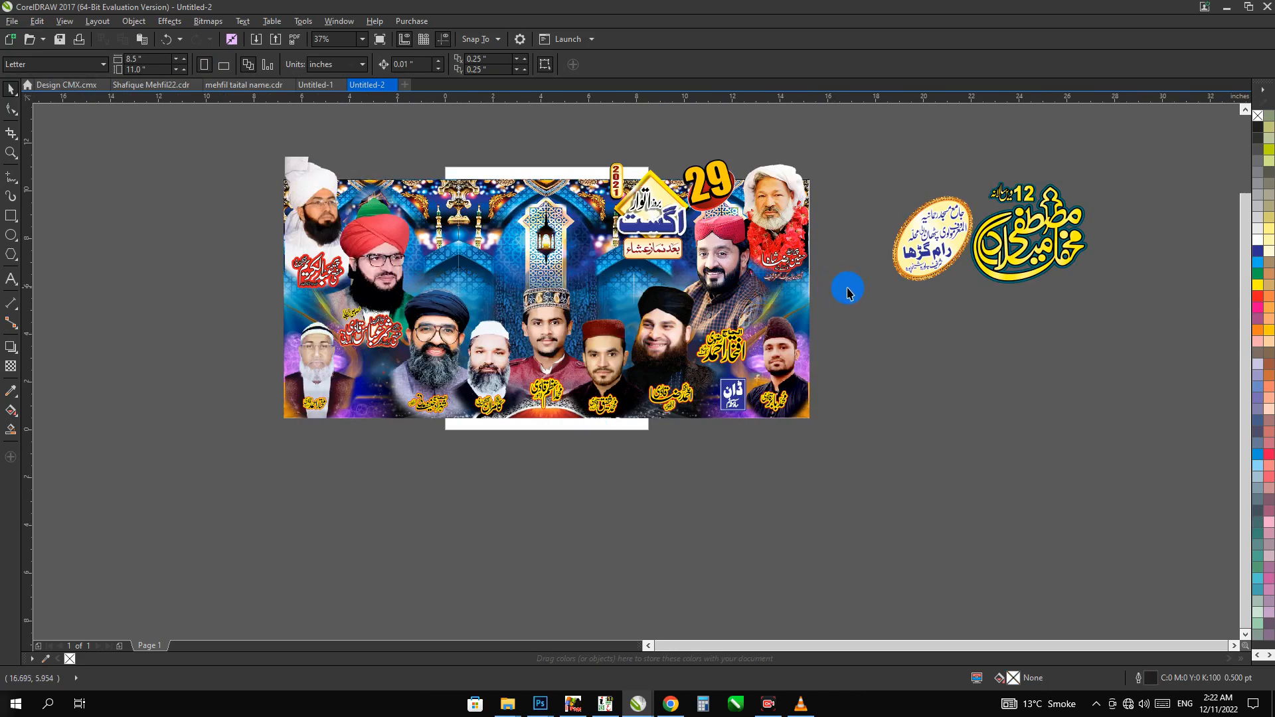
{"action": "left_click", "coordinate": [467, 207]}
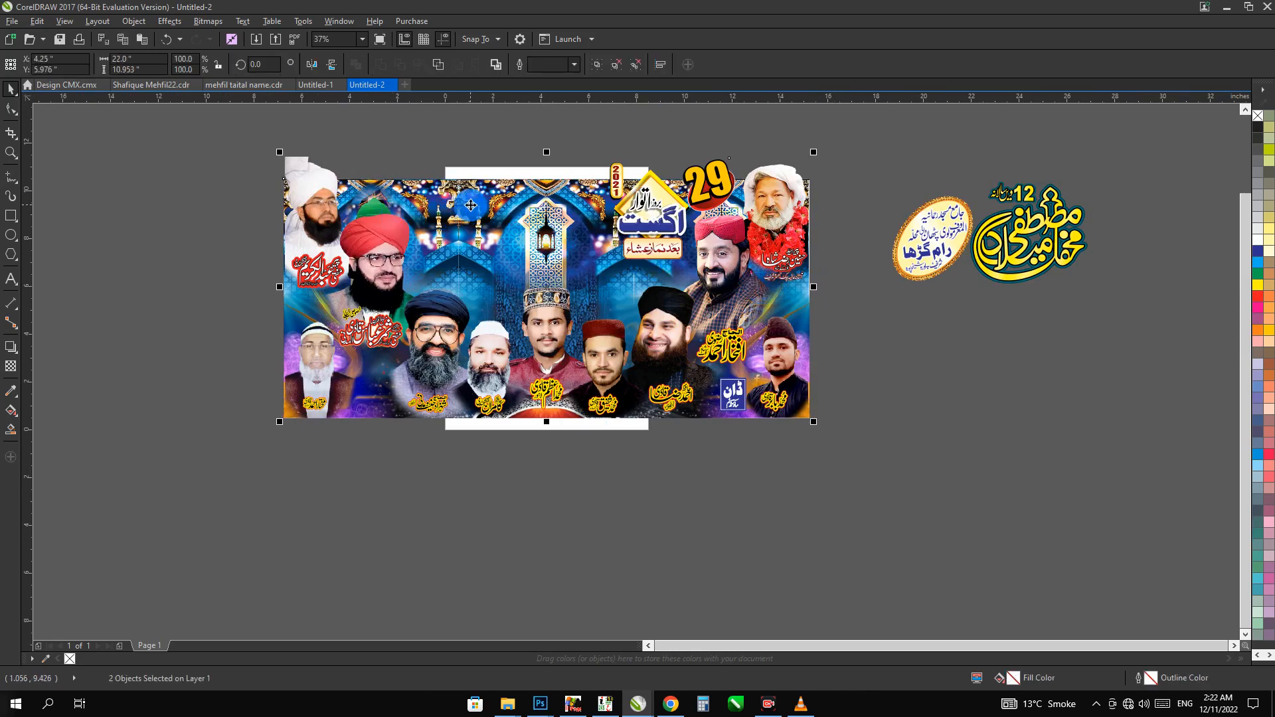
{"action": "key", "text": "ctrl+g"}
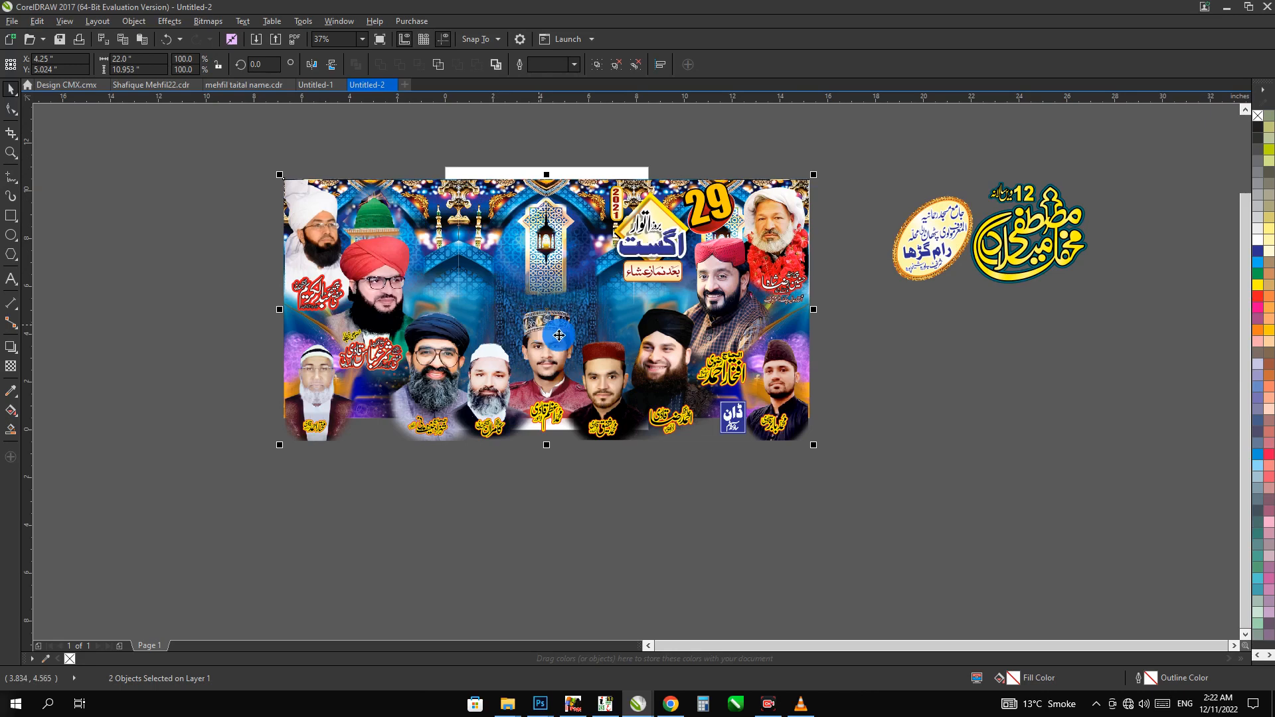
Group the lower row of portraits together with their name captions and the blue logo
{"action": "left_click_drag", "start_coordinate": [841, 300], "coordinate": [279, 493]}
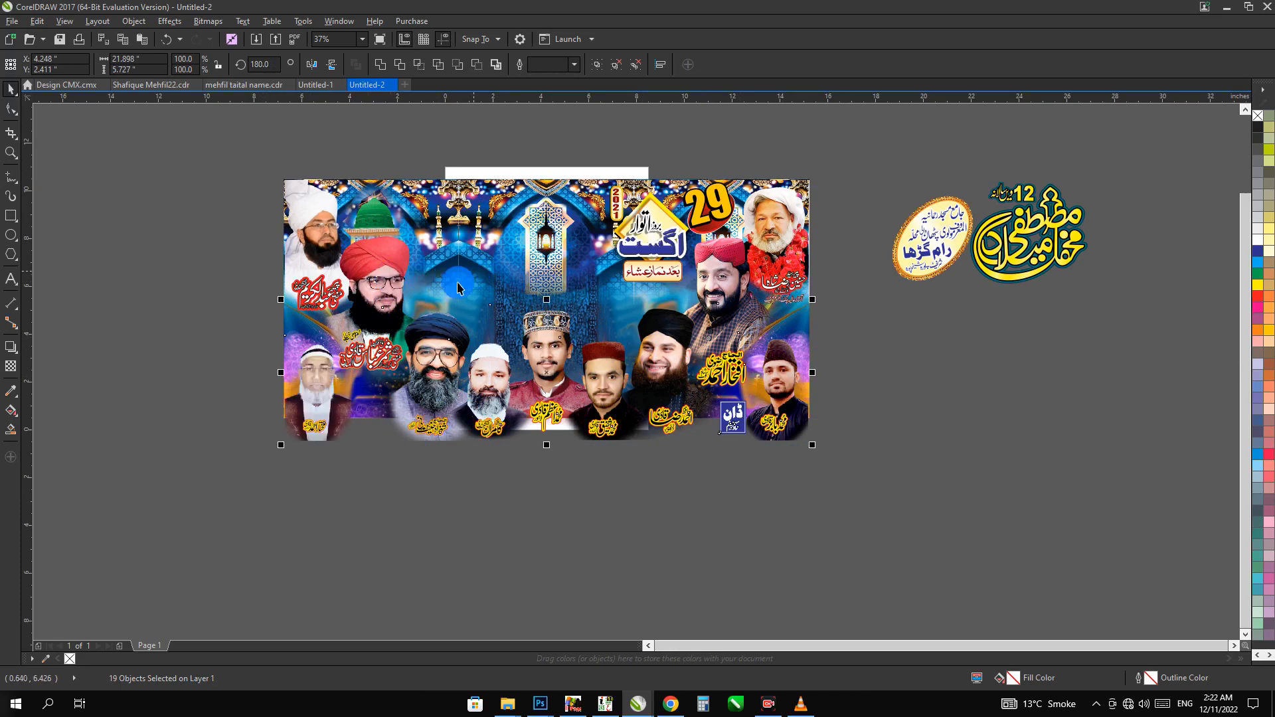
{"action": "key", "text": "ctrl+g"}
{"action": "key", "text": "z"}
{"action": "key", "text": "space"}
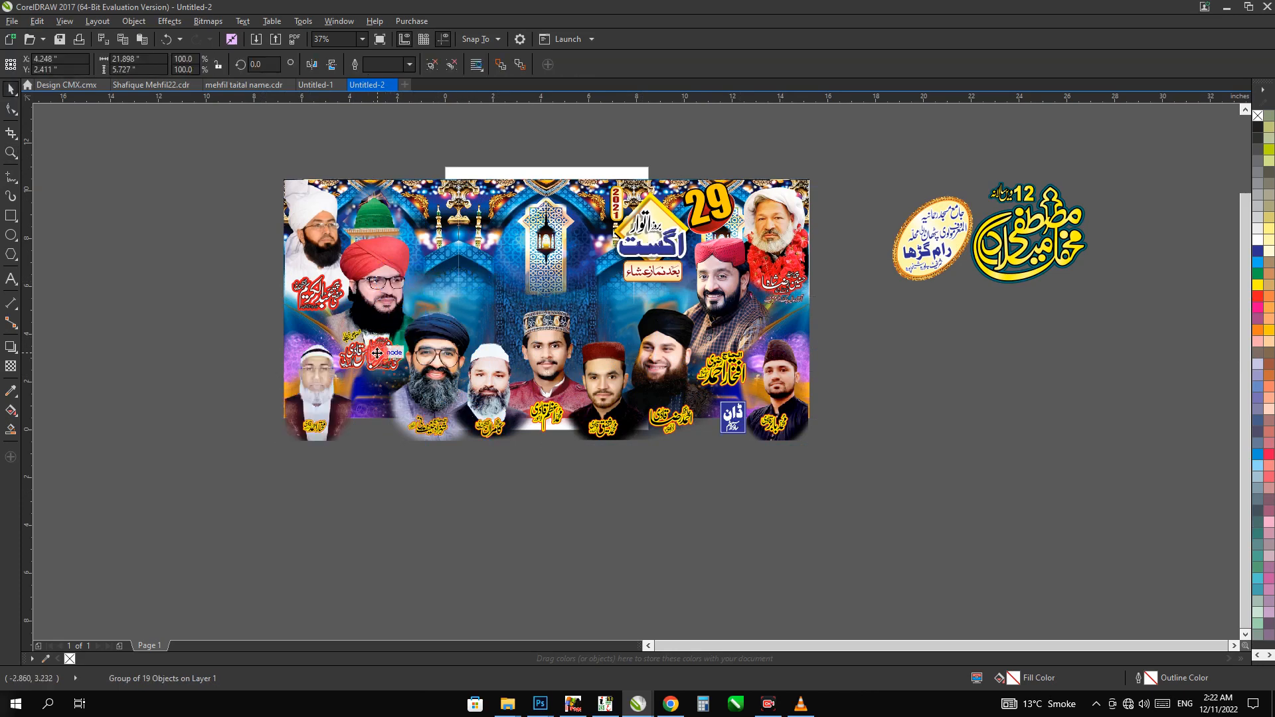
{"action": "key", "text": "Escape"}
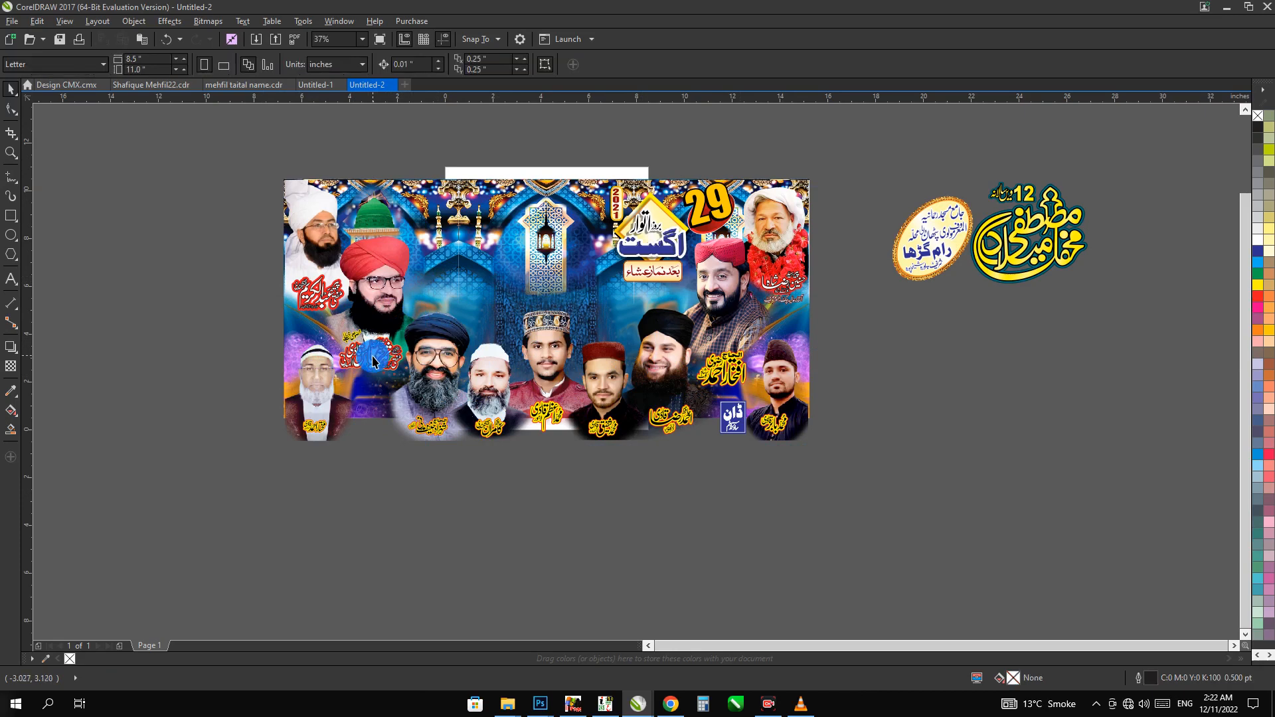
{"action": "left_click_drag", "start_coordinate": [182, 541], "coordinate": [950, 311]}
{"action": "key", "text": "Escape"}
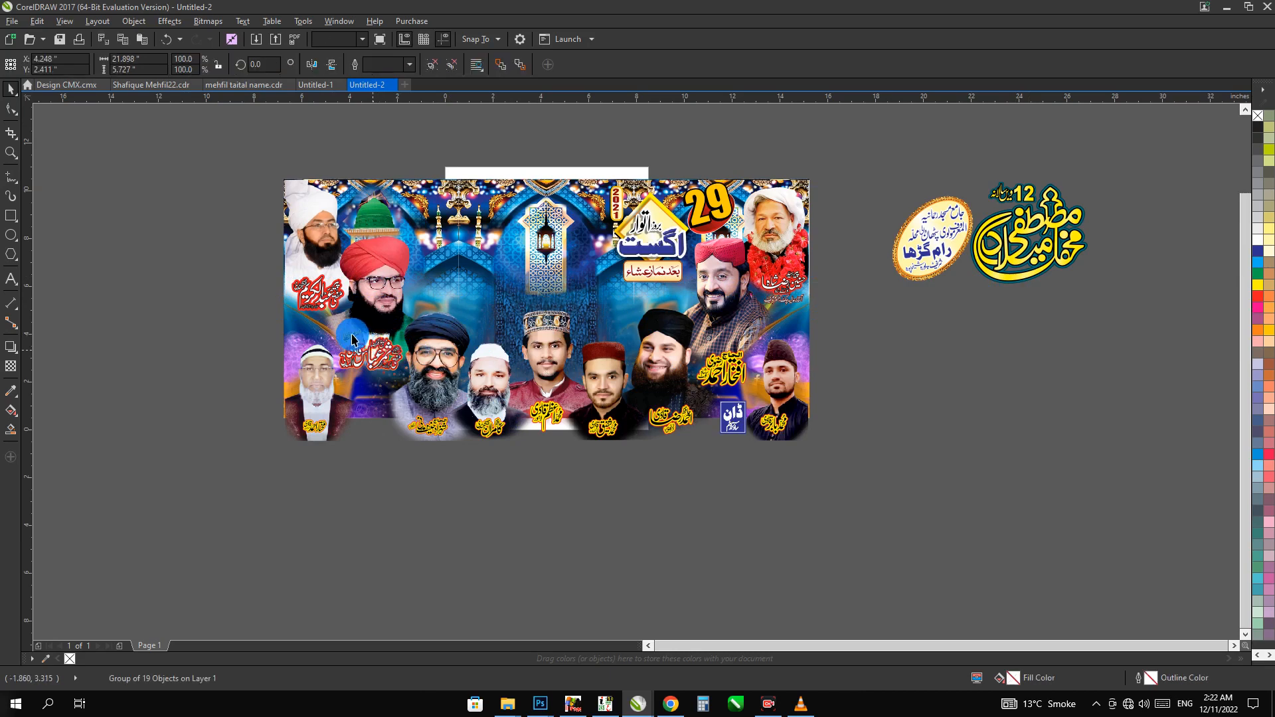
{"action": "left_click", "coordinate": [351, 338]}
{"action": "key", "text": "Escape"}
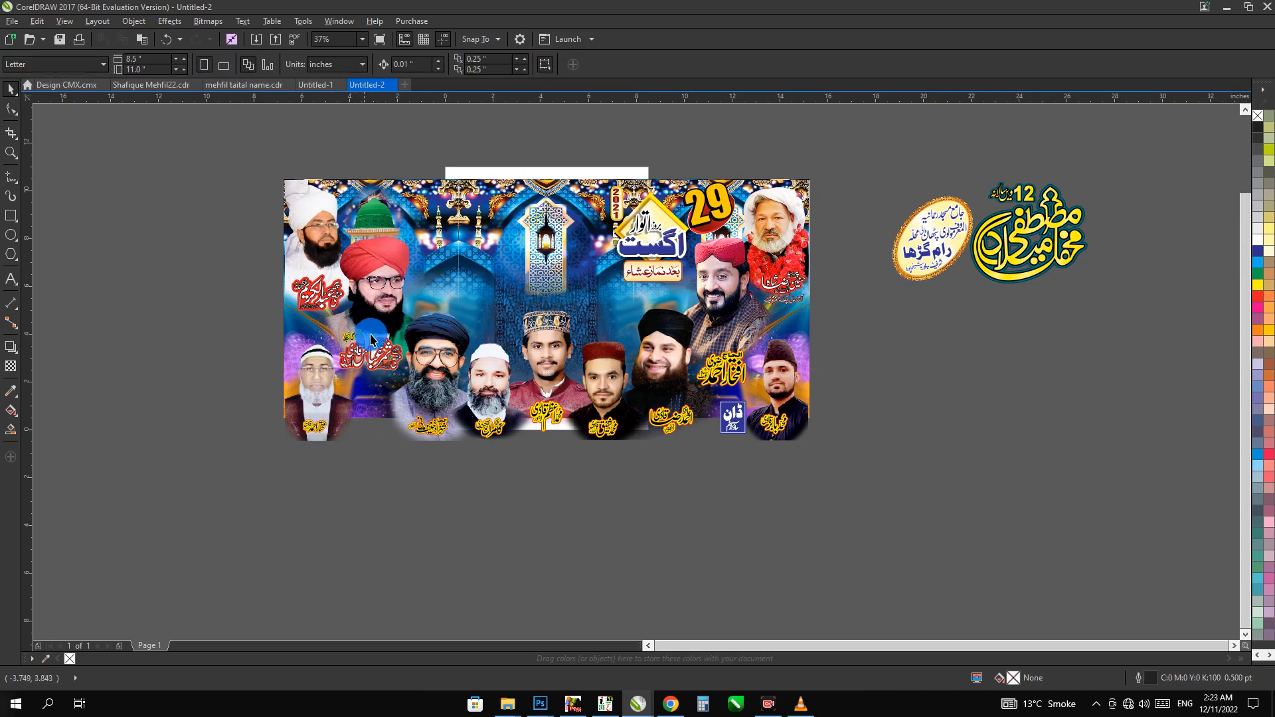
Align the grouped lower row of portraits with the bottom edge of the banner background
{"action": "left_click", "coordinate": [708, 362]}
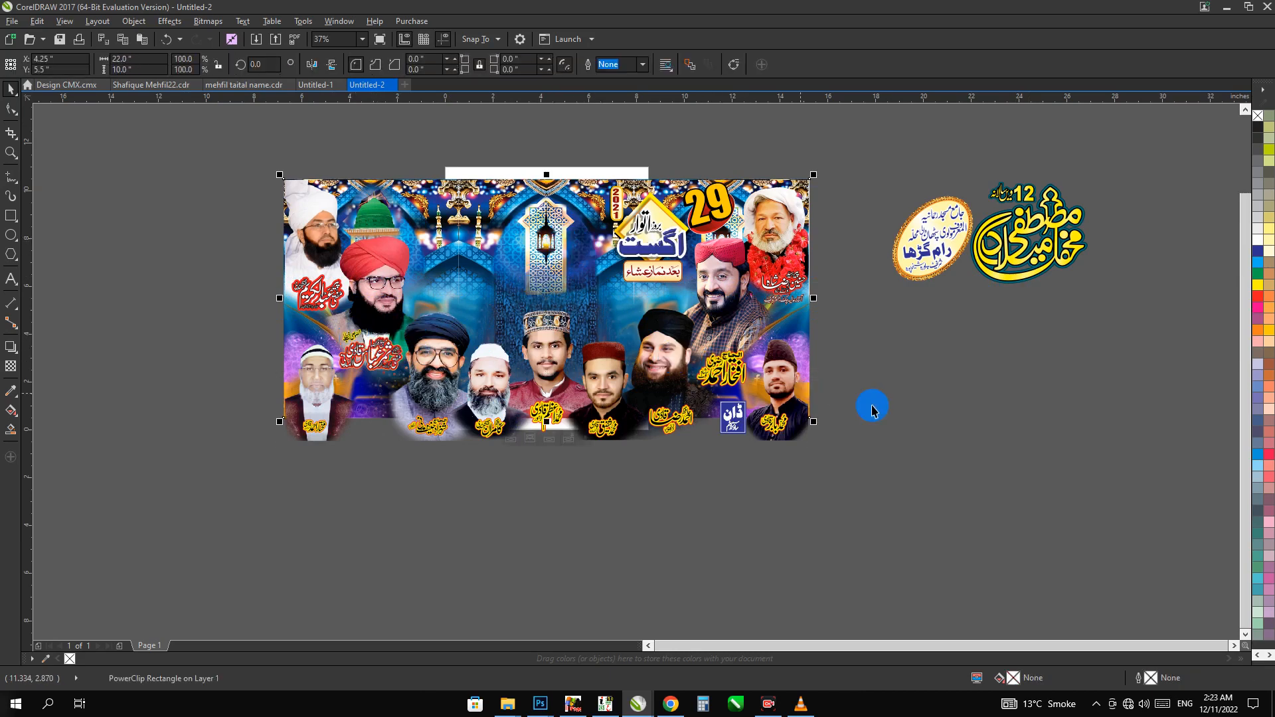
{"action": "left_click", "coordinate": [757, 397]}
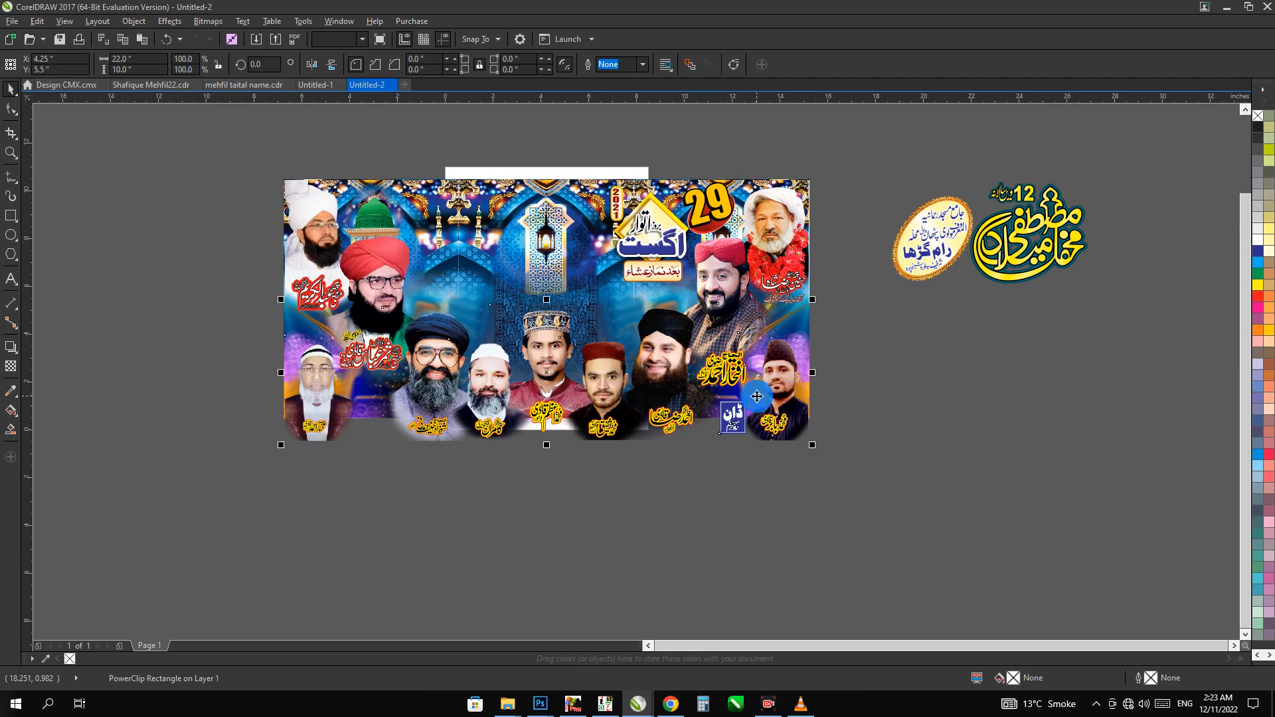
{"action": "left_click", "coordinate": [516, 247], "text": "shift"}
{"action": "left_click", "coordinate": [689, 419]}
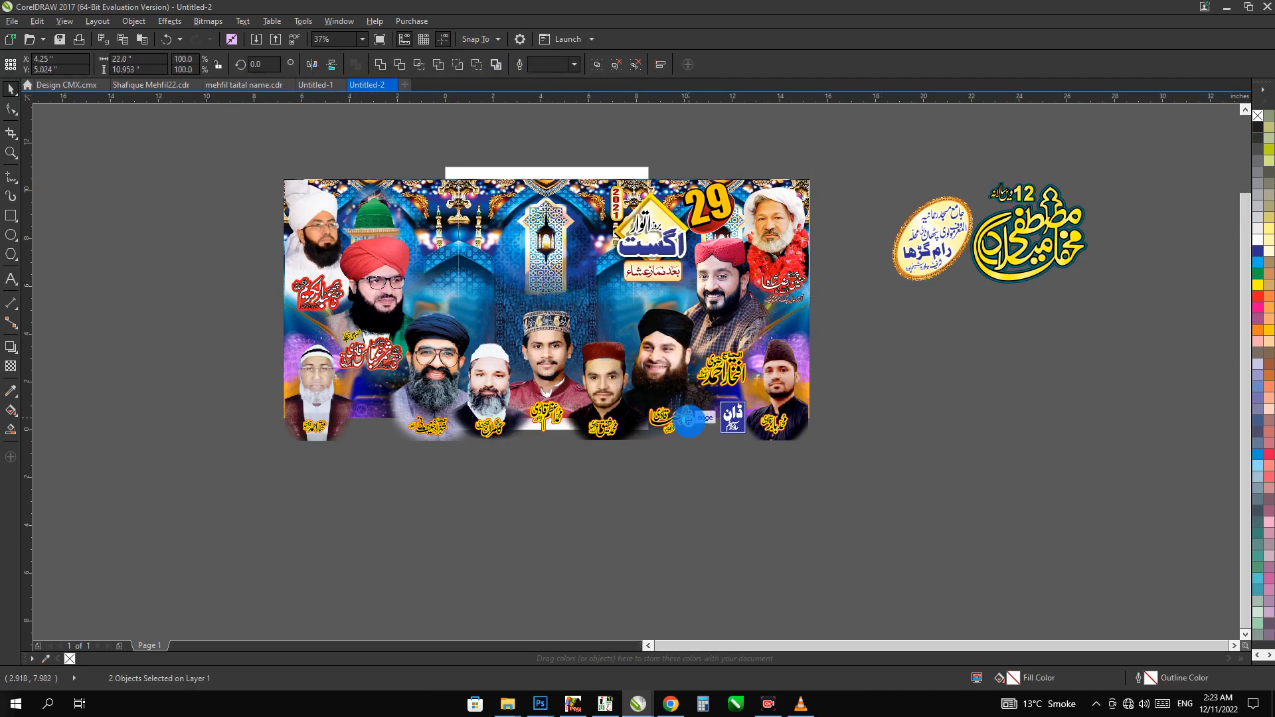
{"action": "key", "text": "b"}
{"action": "left_click", "coordinate": [707, 455]}
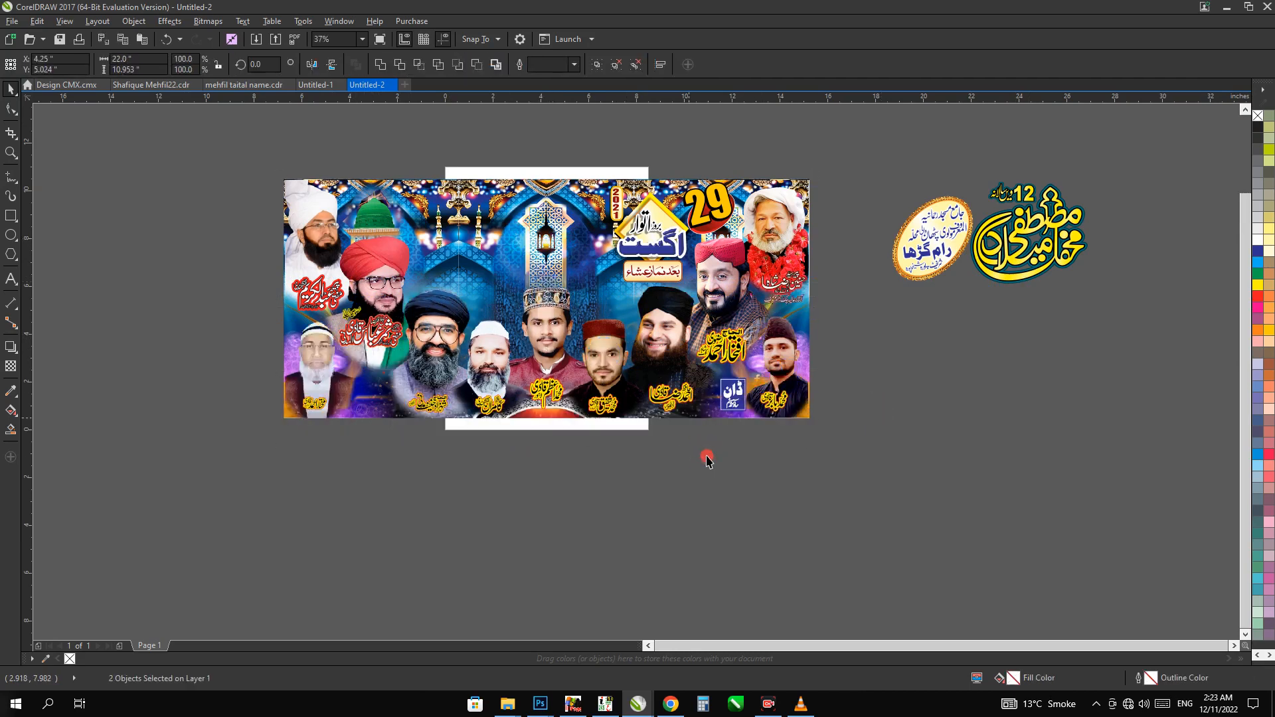
Ungroup the lower row of portraits and move the red name caption under the red-turbaned portrait lower on the banner
{"action": "left_click", "coordinate": [612, 384]}
{"action": "left_click", "coordinate": [412, 427]}
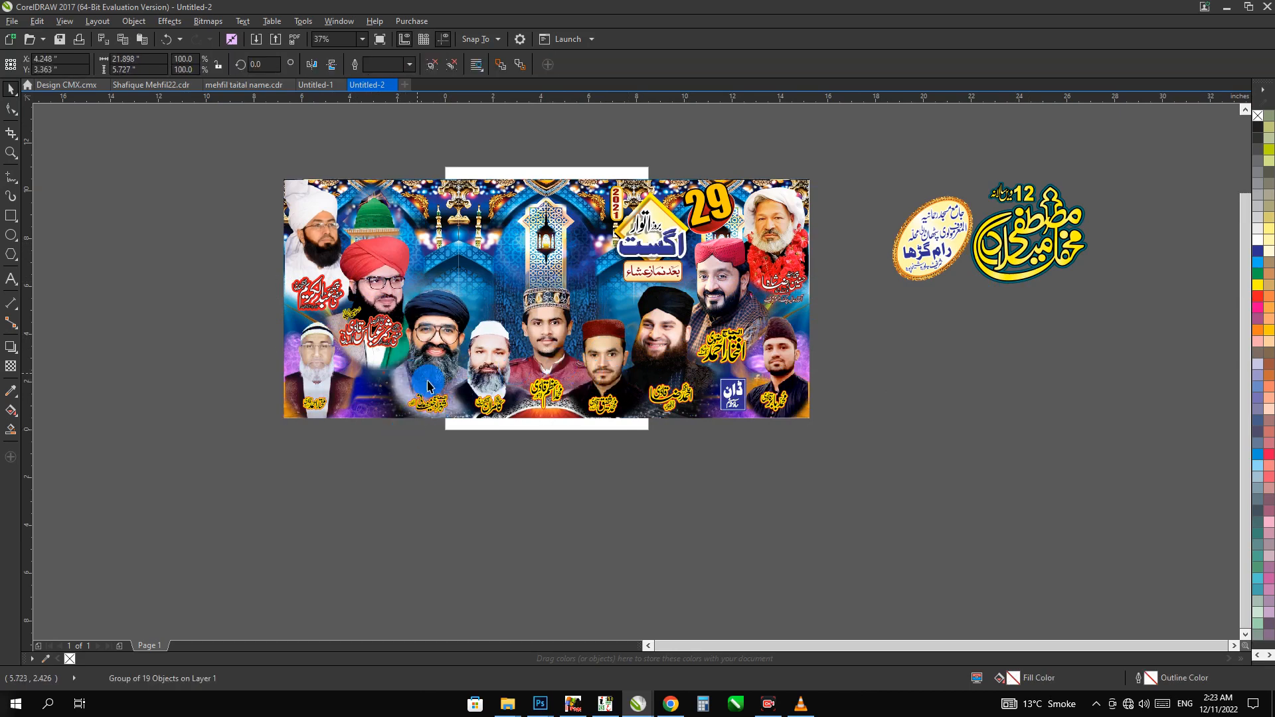
{"action": "left_click", "coordinate": [328, 310]}
{"action": "left_click_drag", "start_coordinate": [362, 322], "coordinate": [364, 403]}
{"action": "left_click_drag", "start_coordinate": [862, 257], "coordinate": [212, 440]}
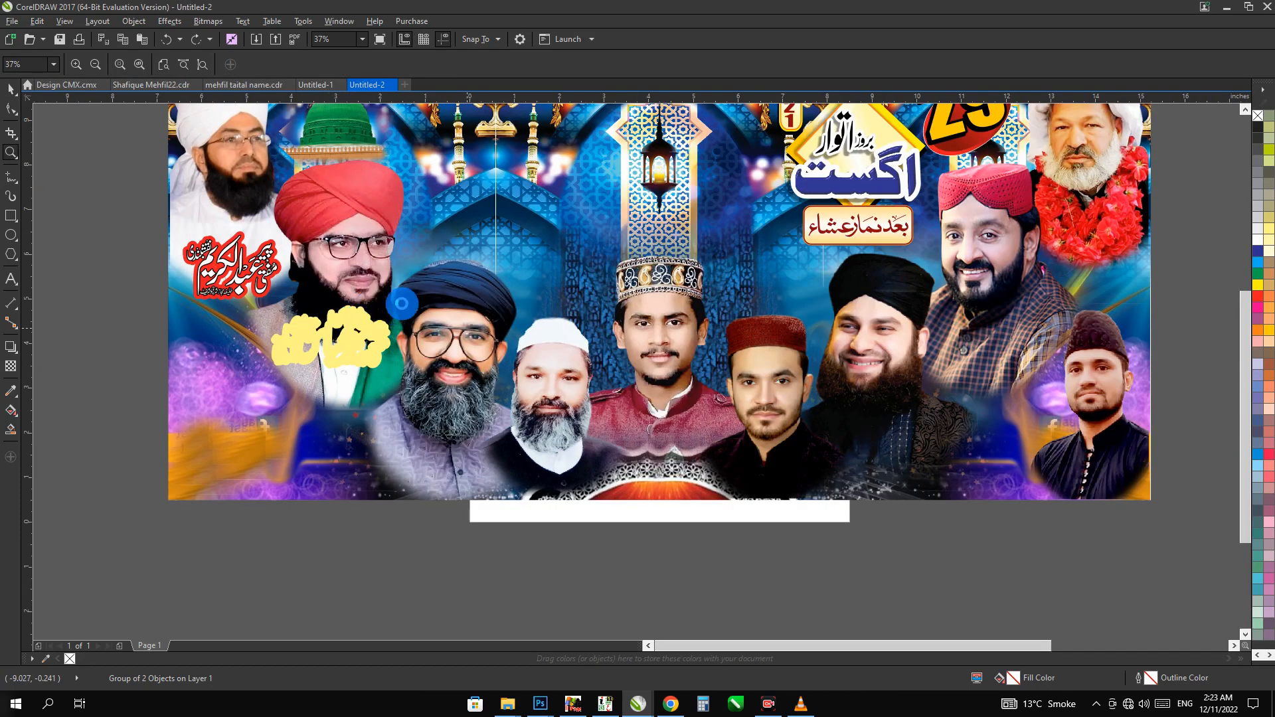
{"action": "key", "text": "space"}
{"action": "left_click_drag", "start_coordinate": [304, 376], "coordinate": [318, 406]}
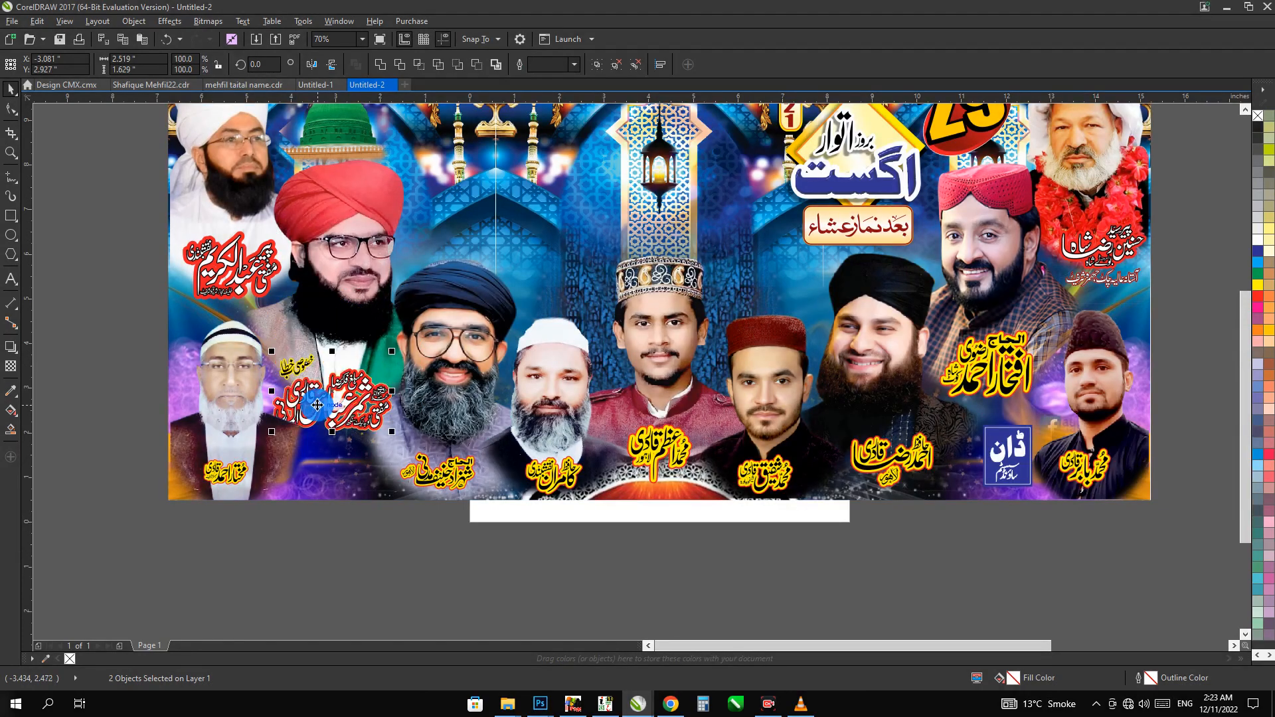
Delete the red-turbaned portrait and paste in a copy of the large central white-turbaned portrait from Design CMX.cmx
{"action": "scroll", "coordinate": [318, 405], "scroll_direction": "down", "scroll_amount": 2}
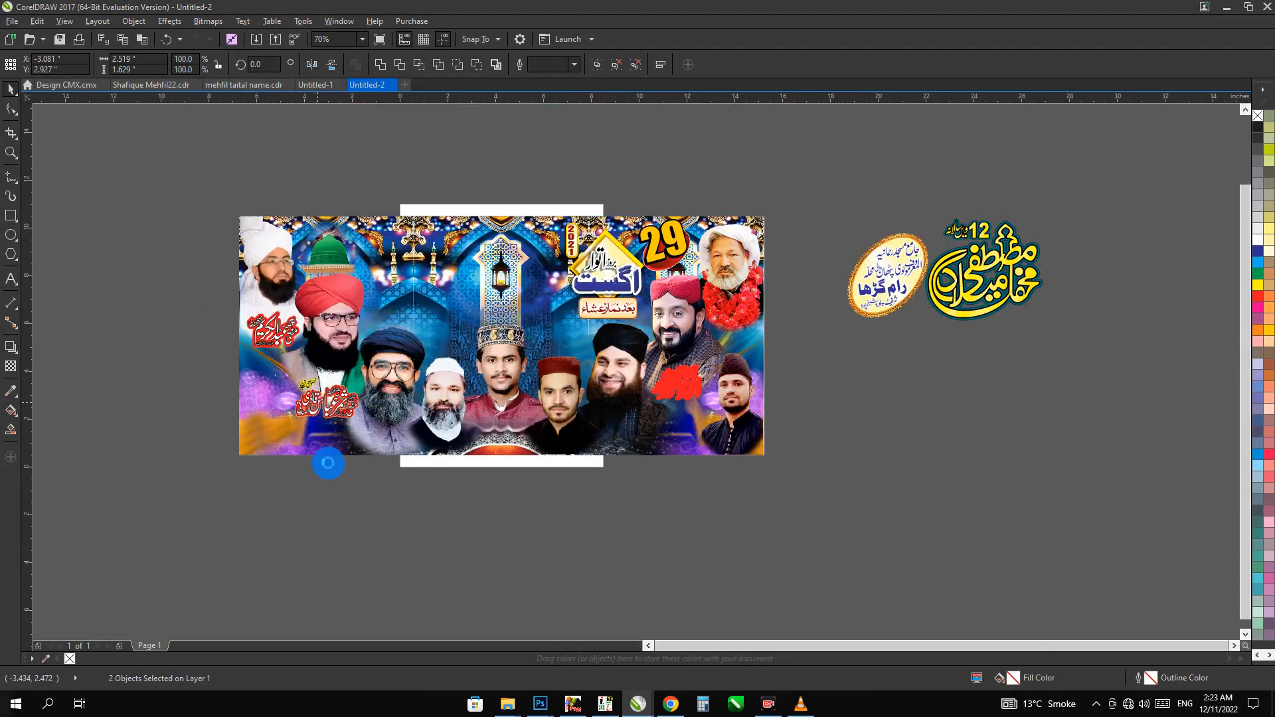
{"action": "key", "text": "Delete"}
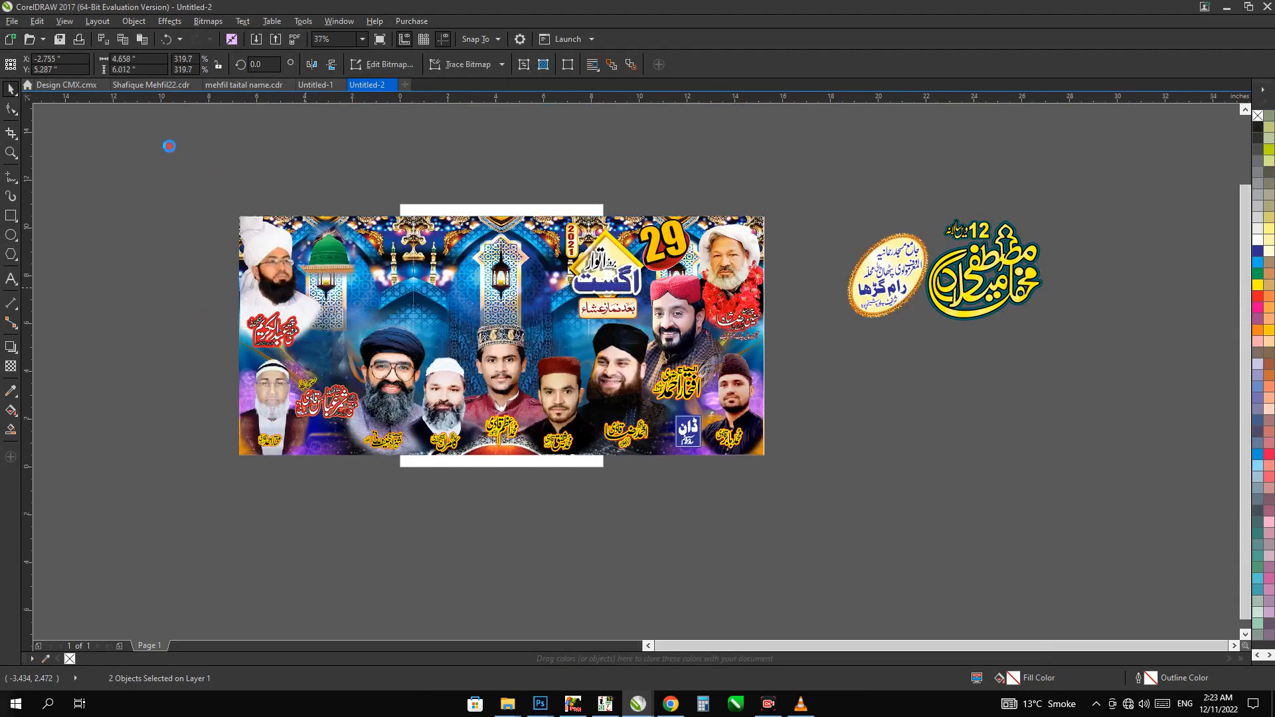
{"action": "left_click", "coordinate": [123, 85]}
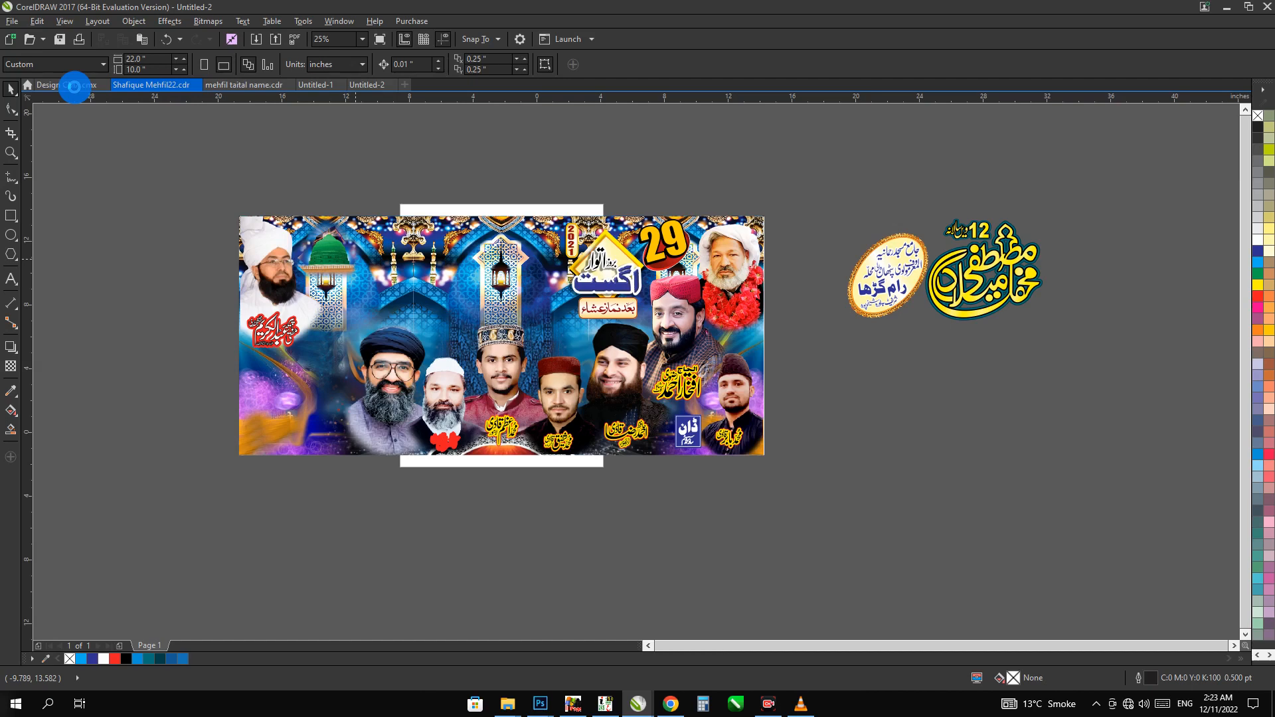
{"action": "left_click", "coordinate": [74, 86]}
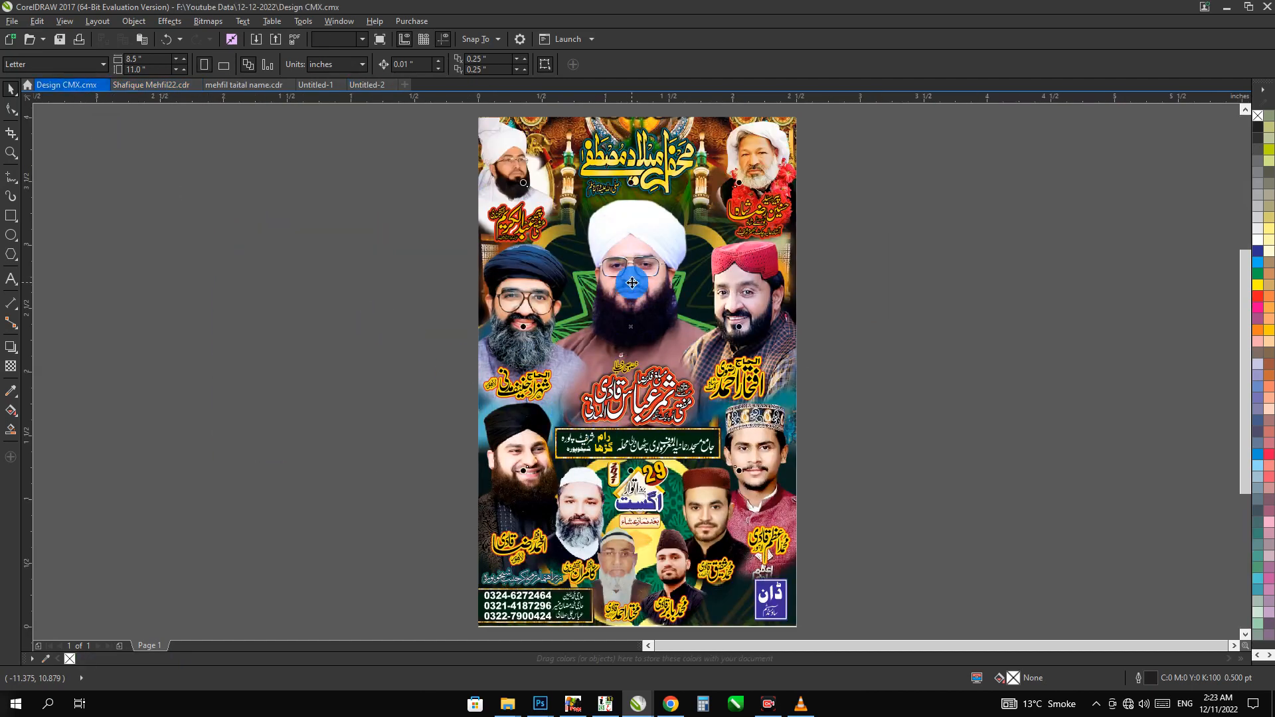
{"action": "left_click", "coordinate": [631, 283]}
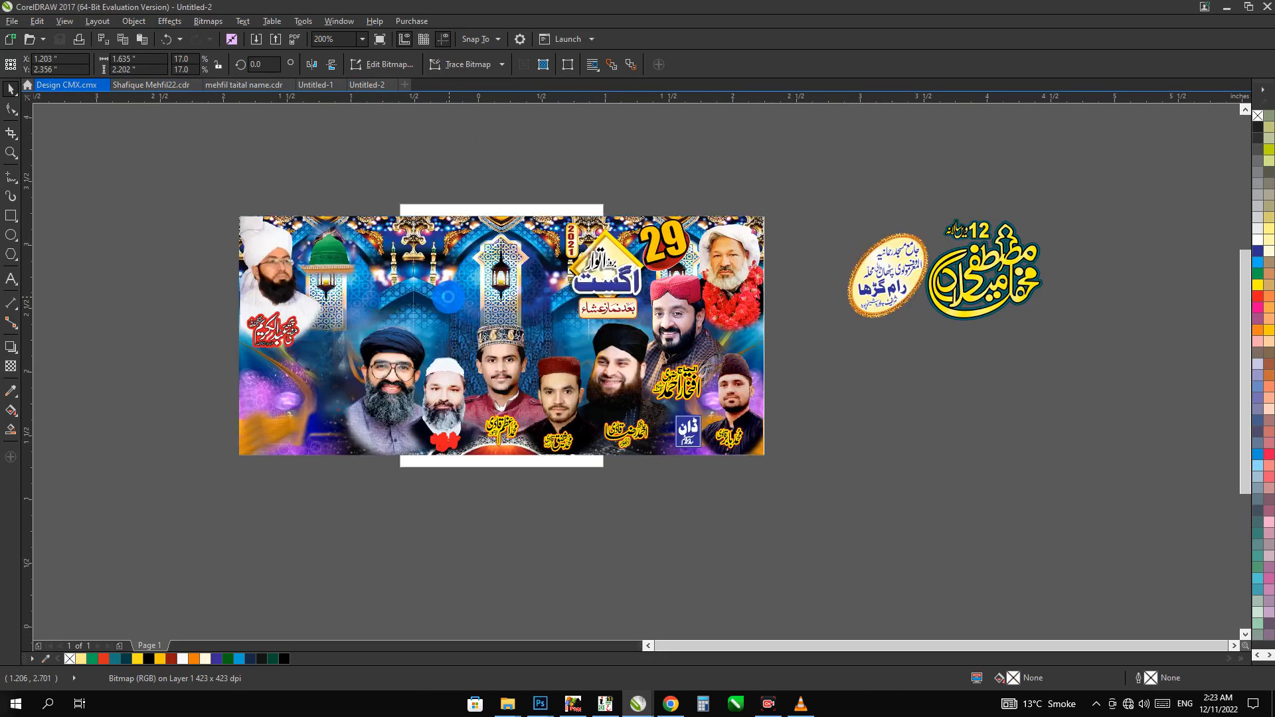
{"action": "key", "text": "ctrl+v"}
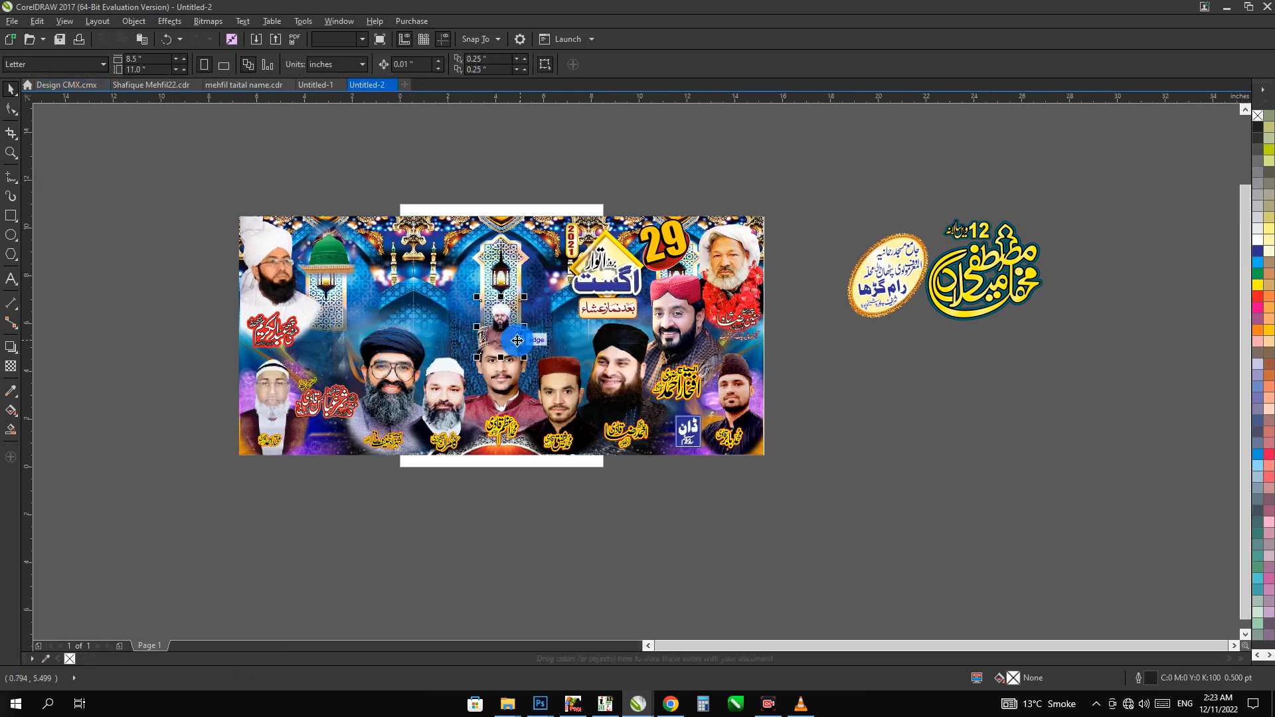
{"action": "left_click", "coordinate": [316, 84]}
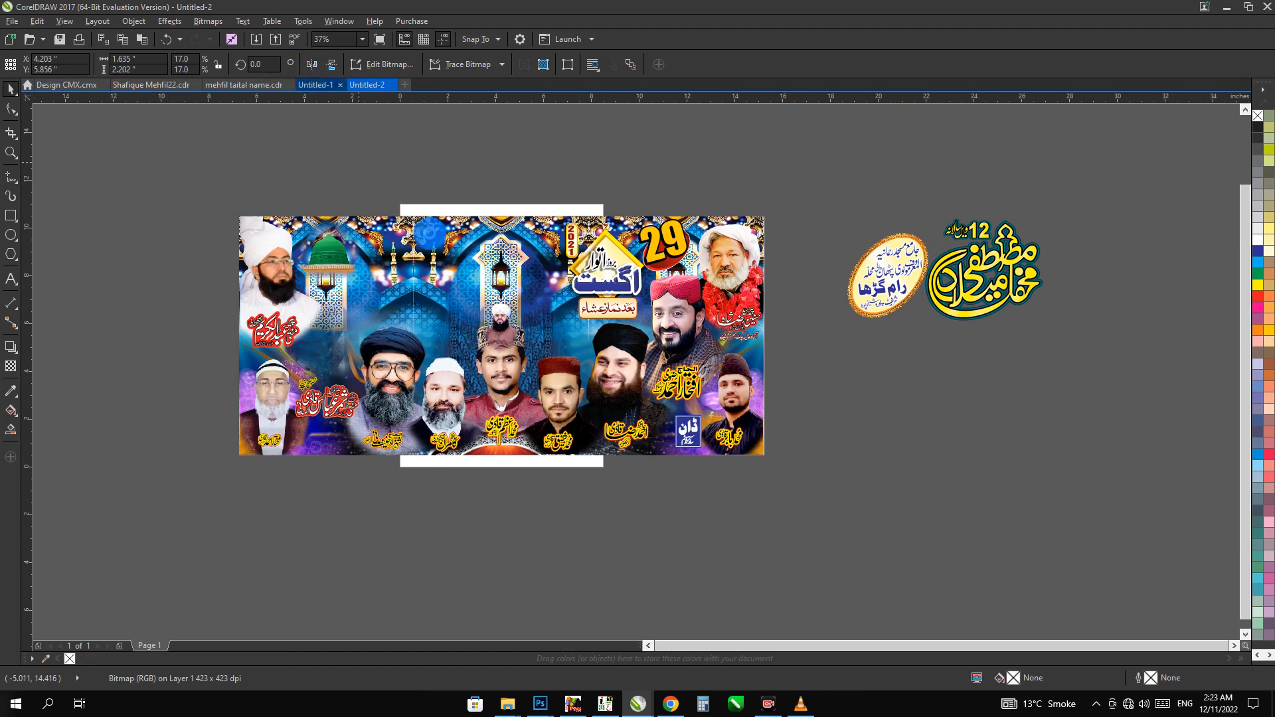
Enlarge the pasted portrait, move it into the gap left by the deleted one and place it behind the neighbouring portraits and captions
{"action": "left_click", "coordinate": [477, 357]}
{"action": "left_click_drag", "start_coordinate": [476, 358], "coordinate": [438, 412]}
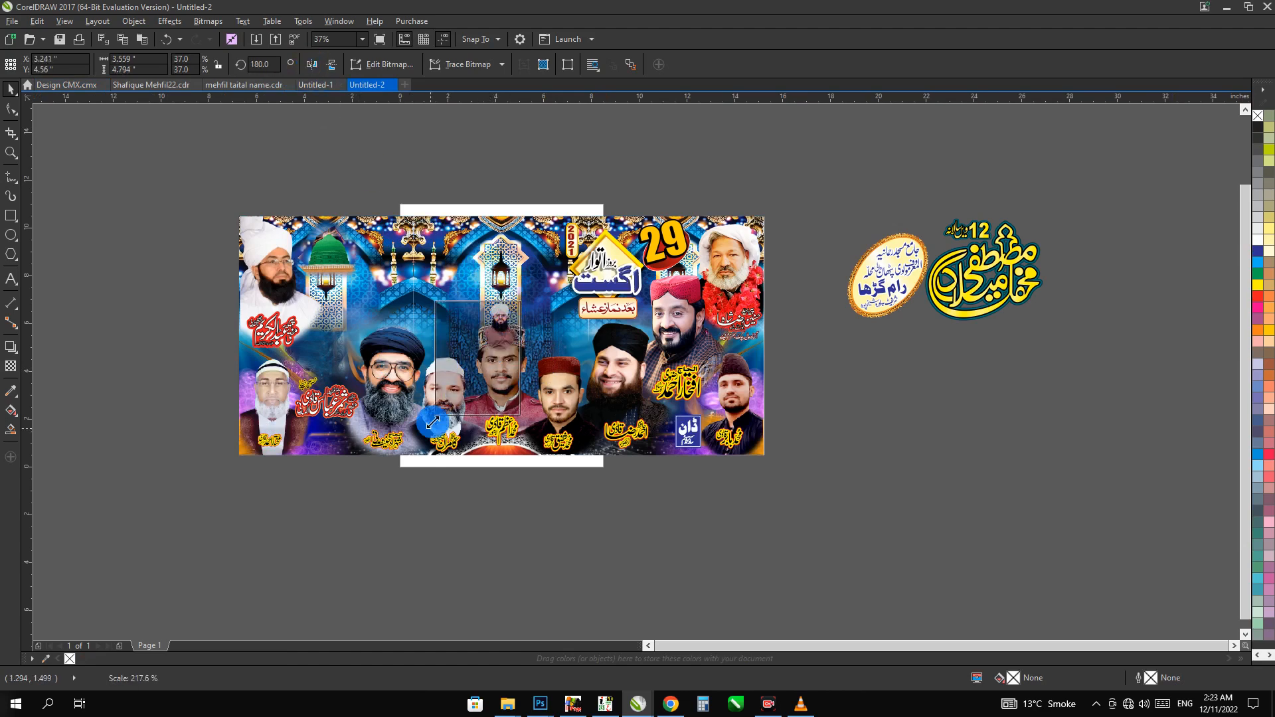
{"action": "left_click_drag", "start_coordinate": [485, 353], "coordinate": [325, 369]}
{"action": "key", "text": "F2"}
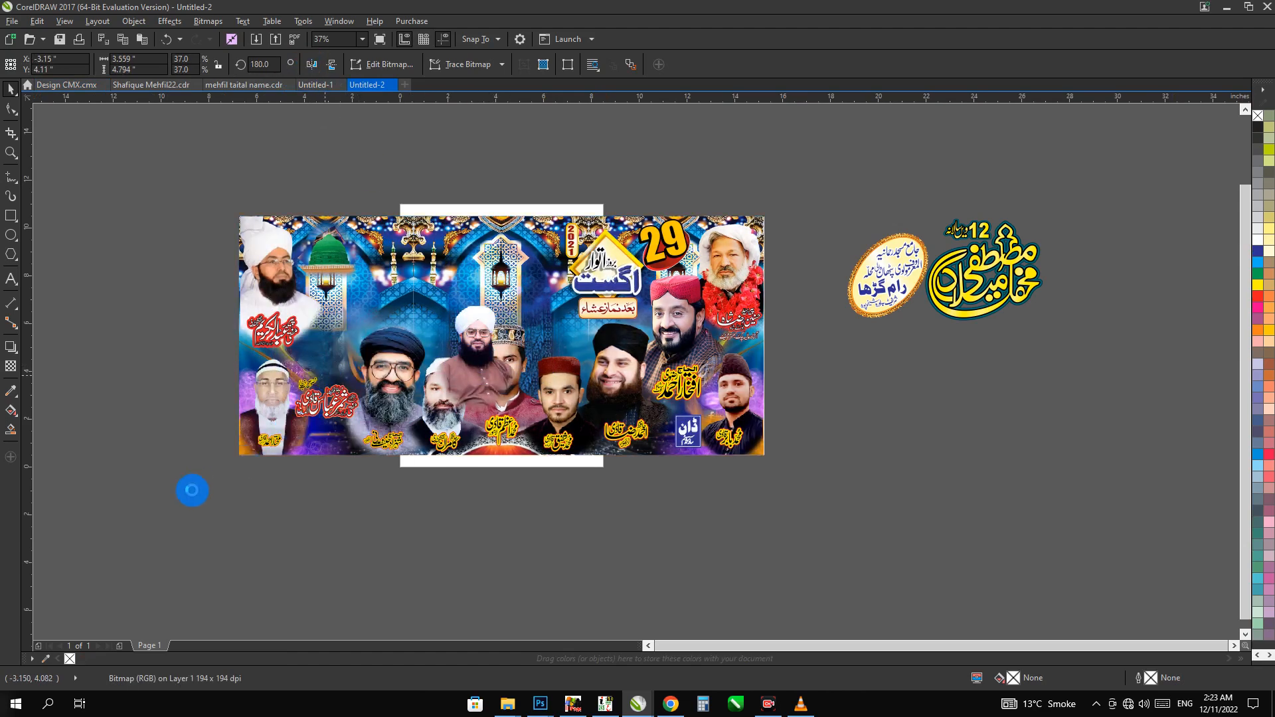
{"action": "left_click_drag", "start_coordinate": [191, 489], "coordinate": [834, 257]}
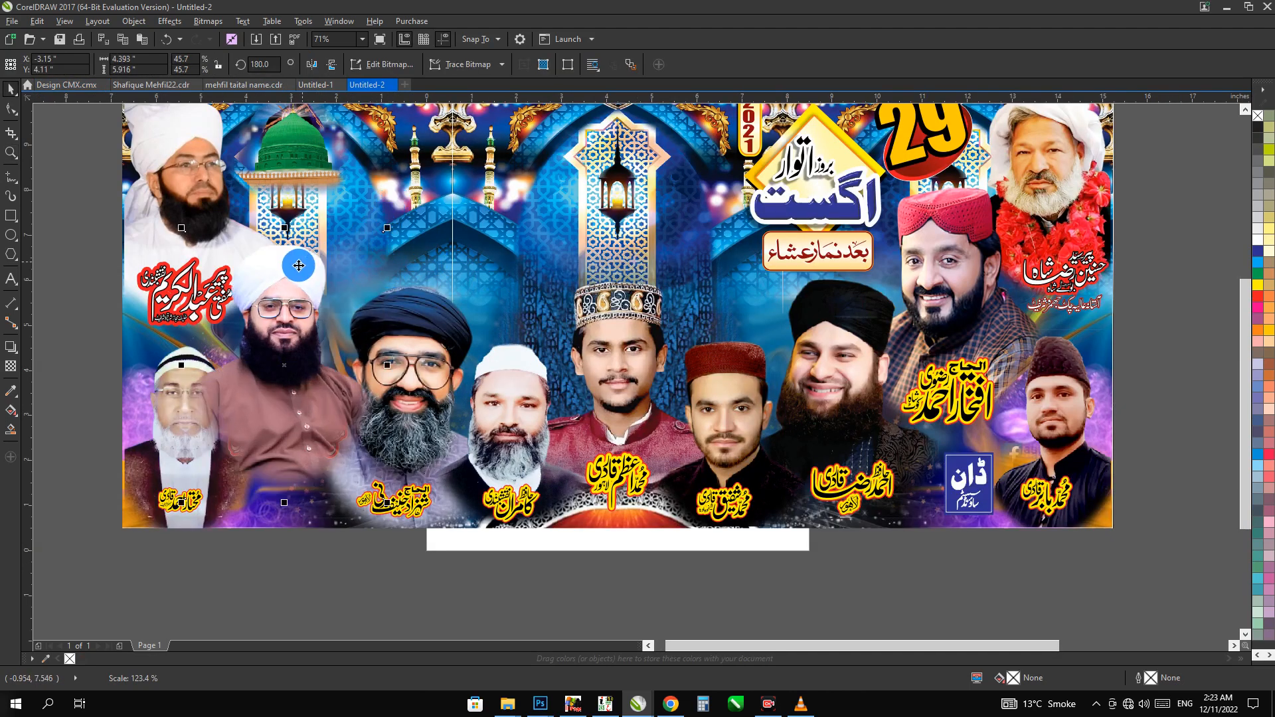
Shift the white-turbaned portrait up below the green dome and enlarge it to about 5.3 by 7.2 inches
{"action": "left_click_drag", "start_coordinate": [298, 265], "coordinate": [302, 232]}
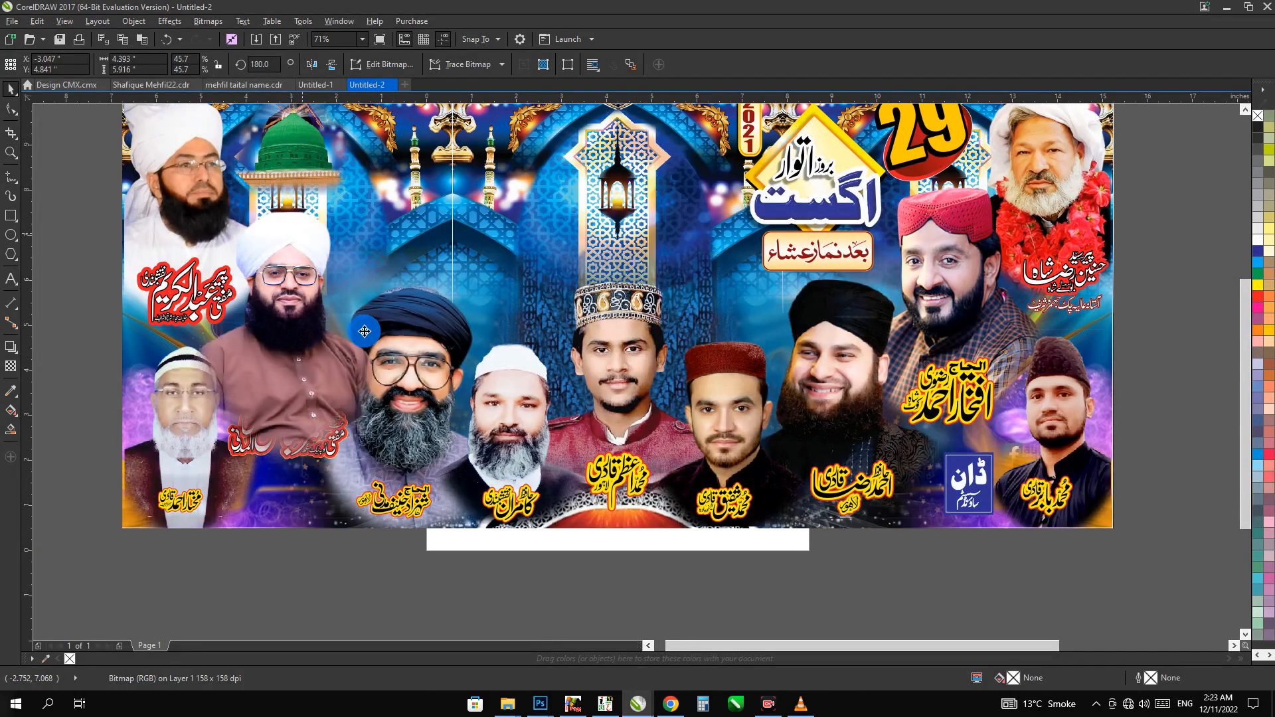
{"action": "left_click_drag", "start_coordinate": [393, 471], "coordinate": [418, 497]}
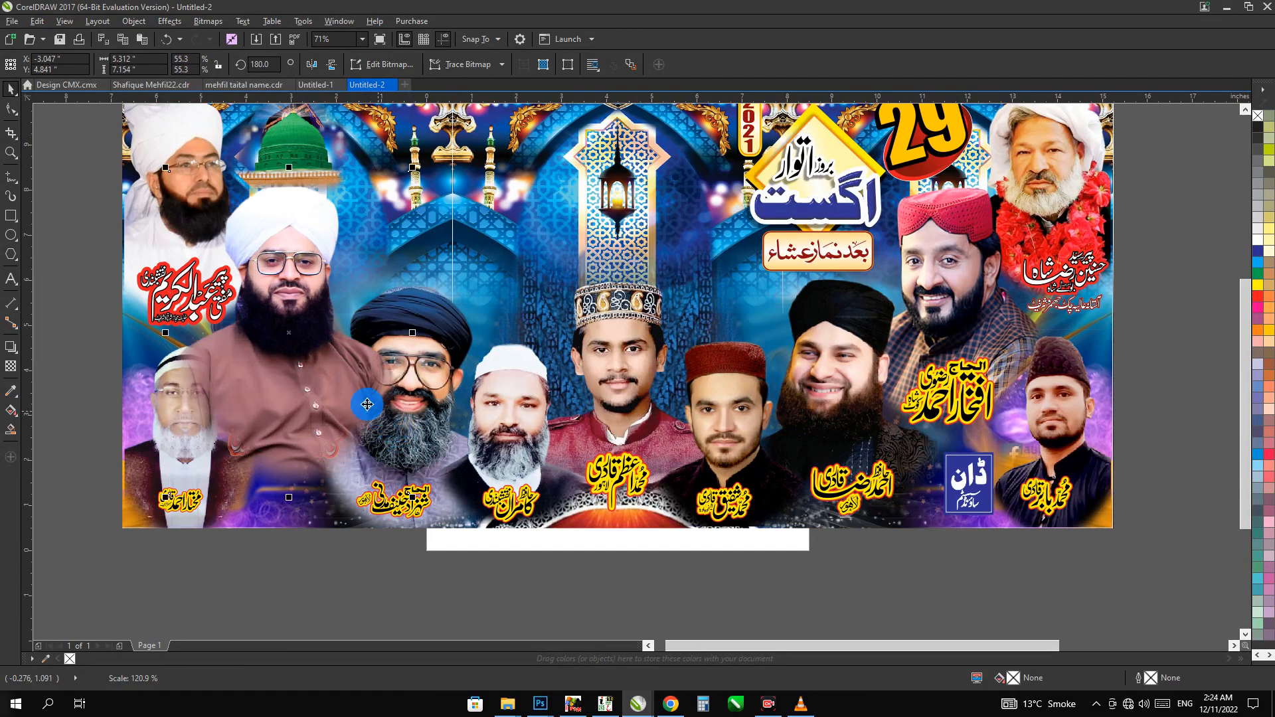
{"action": "left_click_drag", "start_coordinate": [329, 372], "coordinate": [331, 373]}
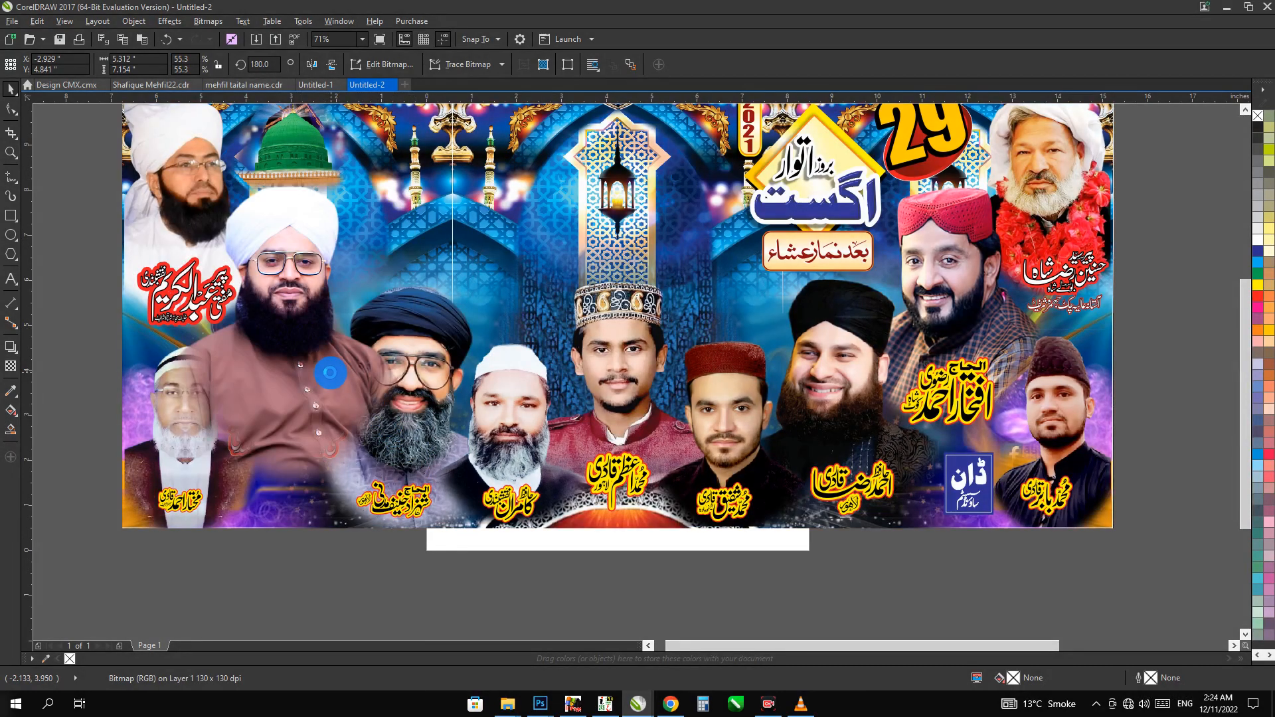
{"action": "left_click_drag", "start_coordinate": [78, 237], "coordinate": [1161, 607]}
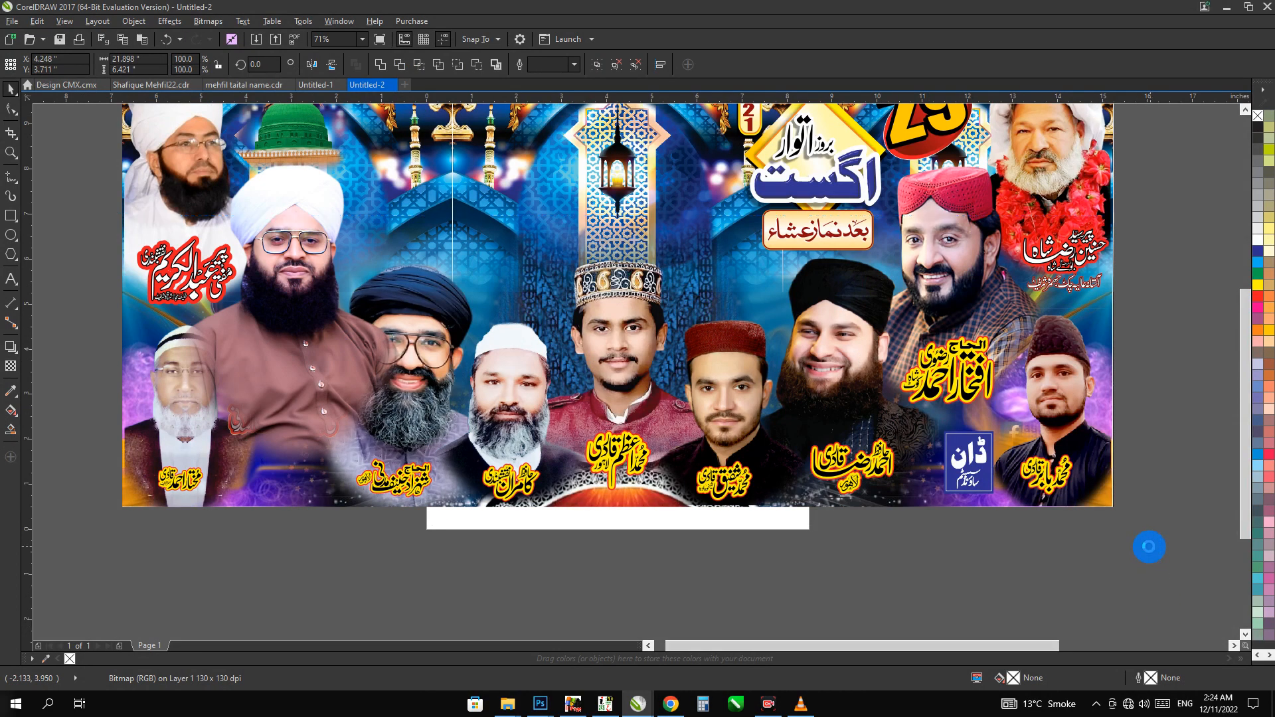
{"action": "left_click", "coordinate": [354, 560]}
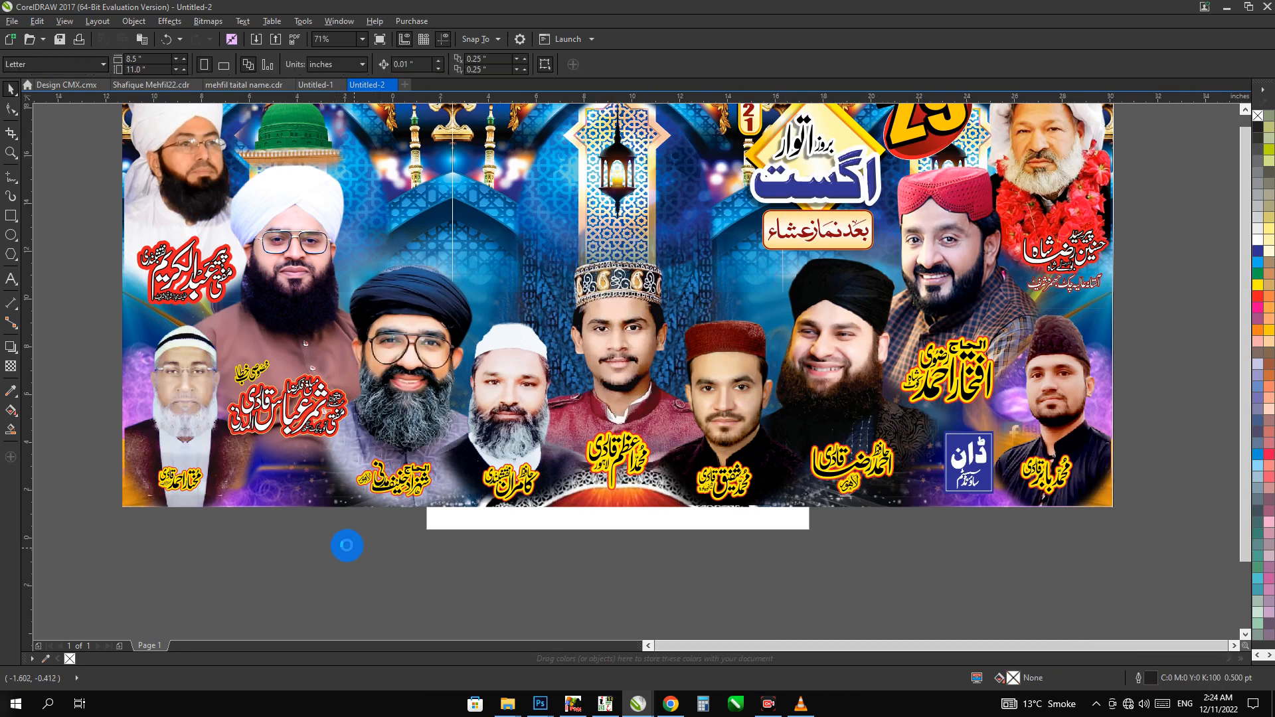
{"action": "scroll", "coordinate": [346, 546], "scroll_direction": "down", "scroll_amount": 2}
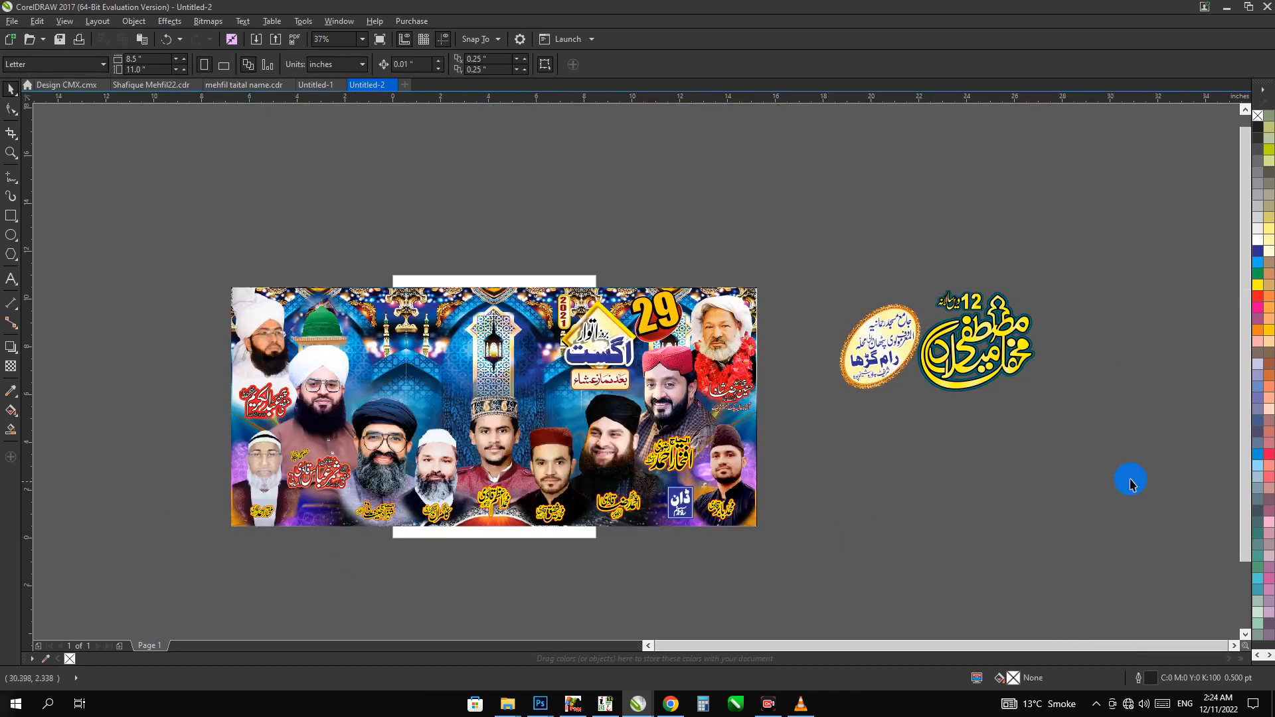
Group the title calligraphy and the oval venue badge separately and move them onto the banner's upper centre, with the badge left of the title
{"action": "left_click_drag", "start_coordinate": [1131, 482], "coordinate": [797, 270]}
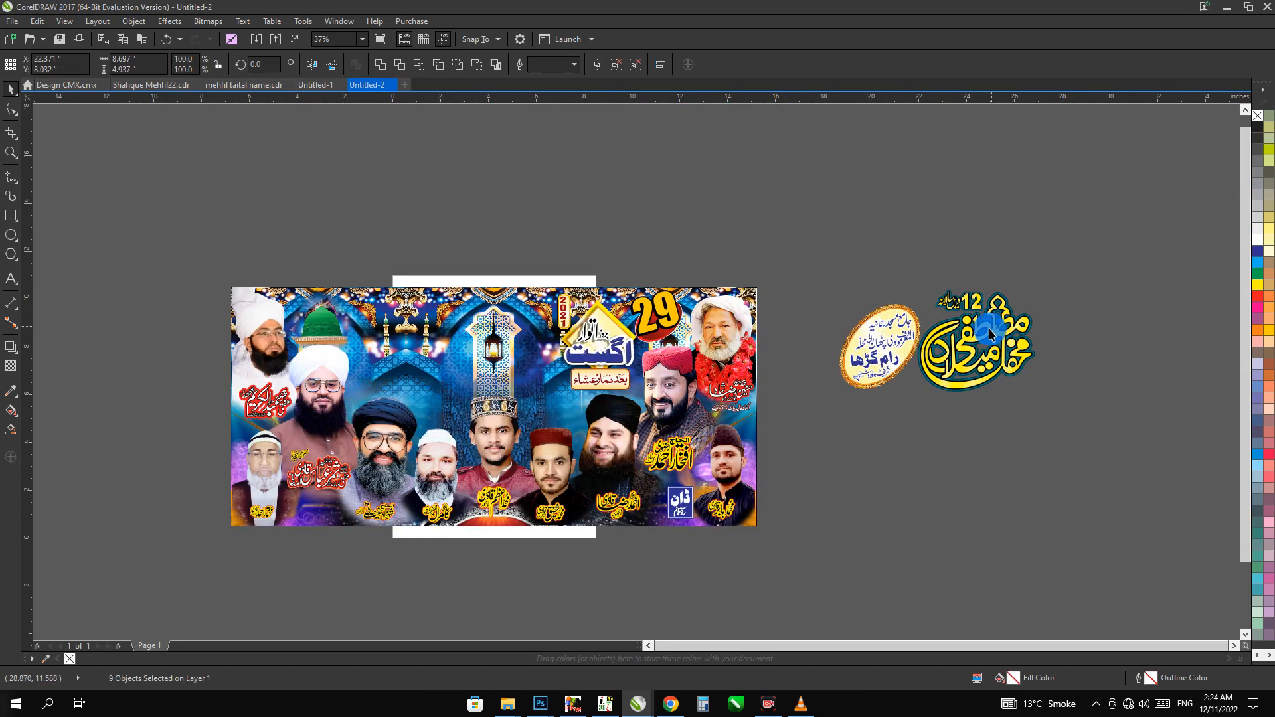
{"action": "left_click", "coordinate": [1042, 278]}
{"action": "left_click_drag", "start_coordinate": [1069, 251], "coordinate": [901, 457]}
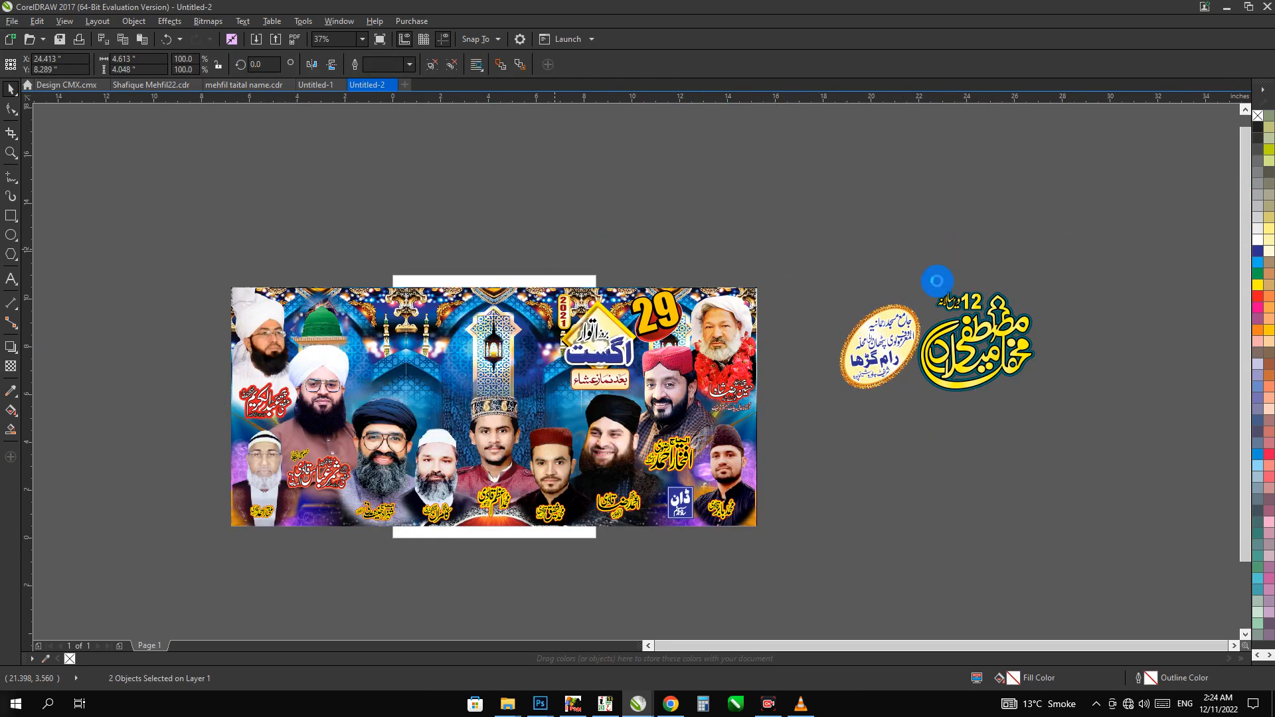
{"action": "left_click_drag", "start_coordinate": [936, 281], "coordinate": [814, 433]}
{"action": "left_click_drag", "start_coordinate": [892, 340], "coordinate": [407, 349]}
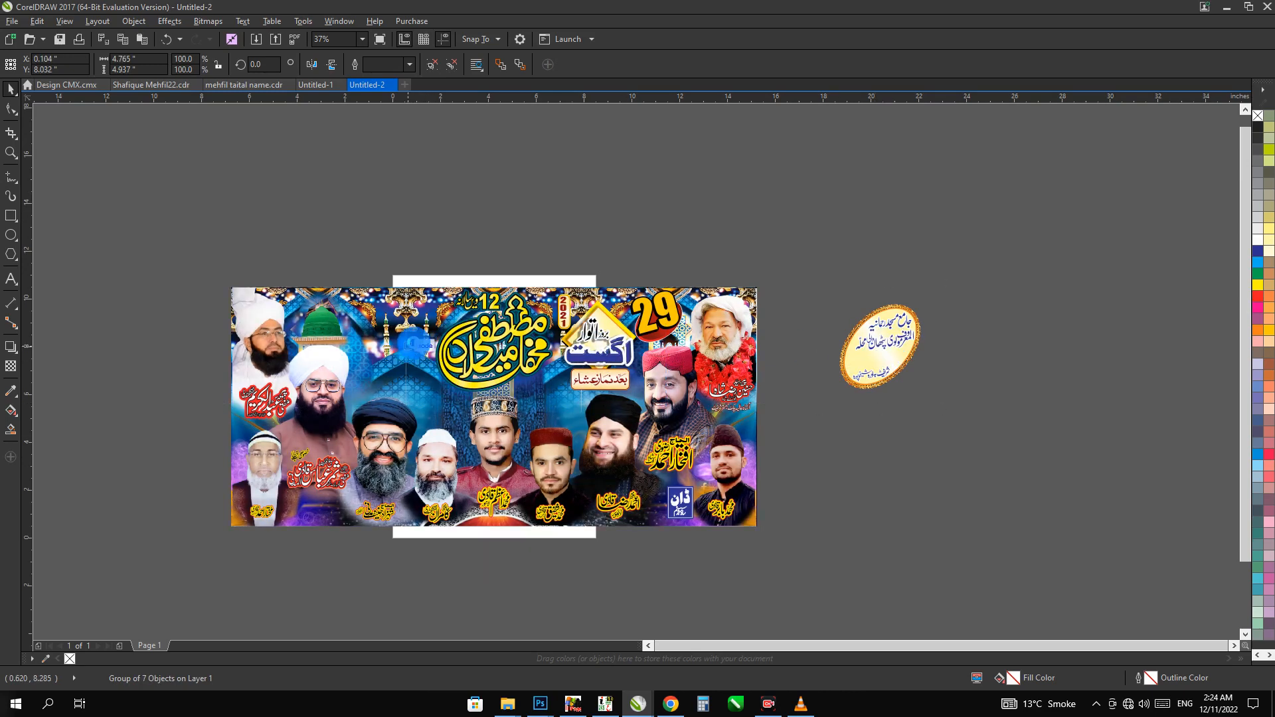
{"action": "left_click_drag", "start_coordinate": [798, 244], "coordinate": [194, 544]}
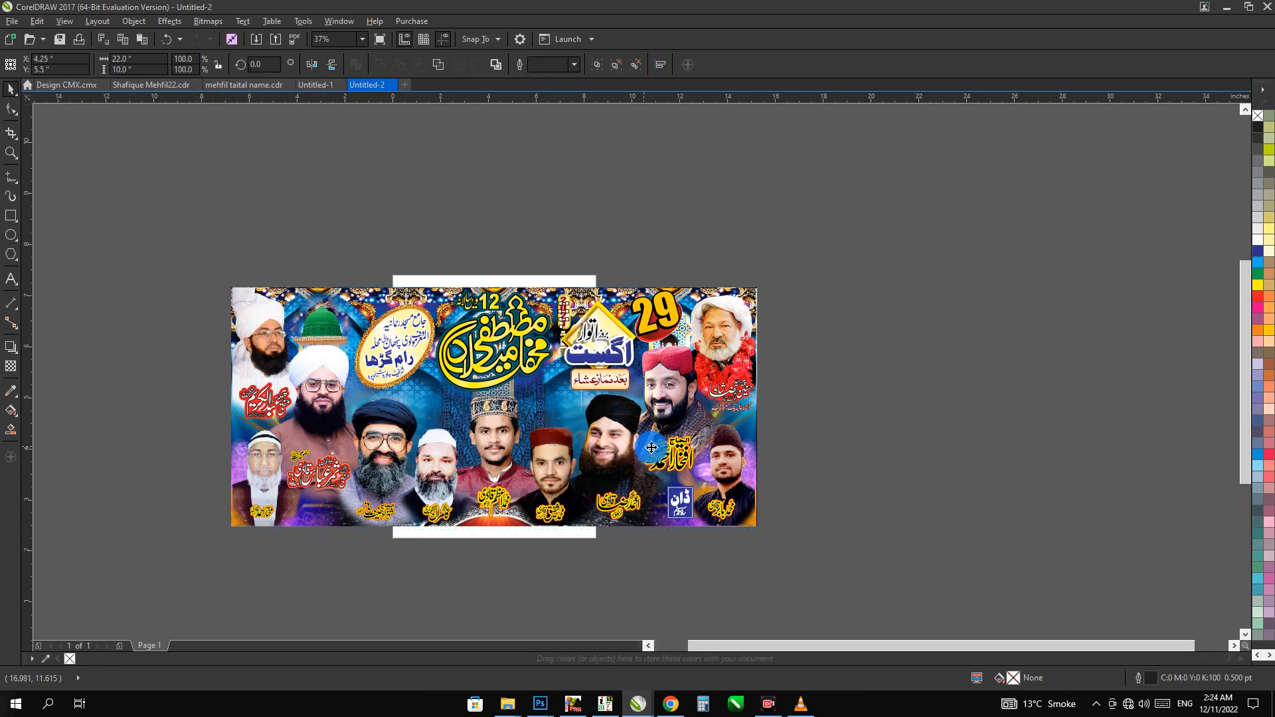
{"action": "key", "text": "shift+F2"}
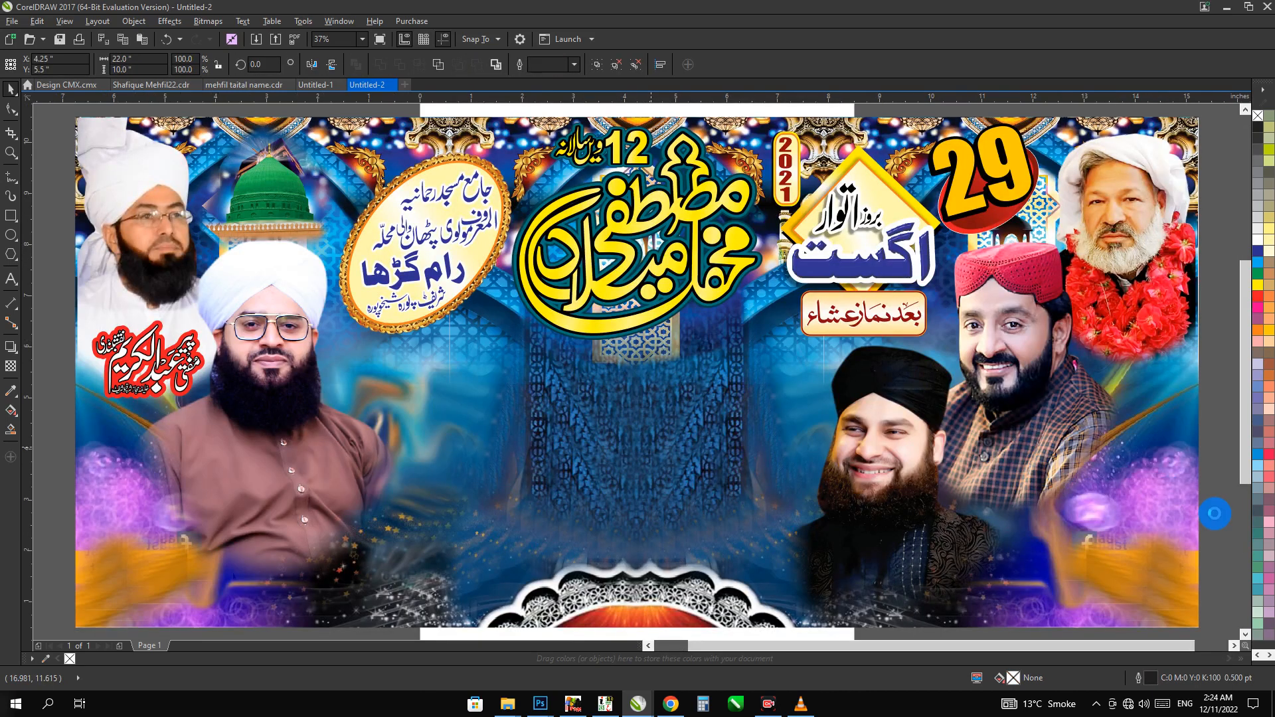
Try to centre-align the portrait in the banner's lower-right corner with the middle portrait of the lower row
{"action": "left_click", "coordinate": [1168, 531]}
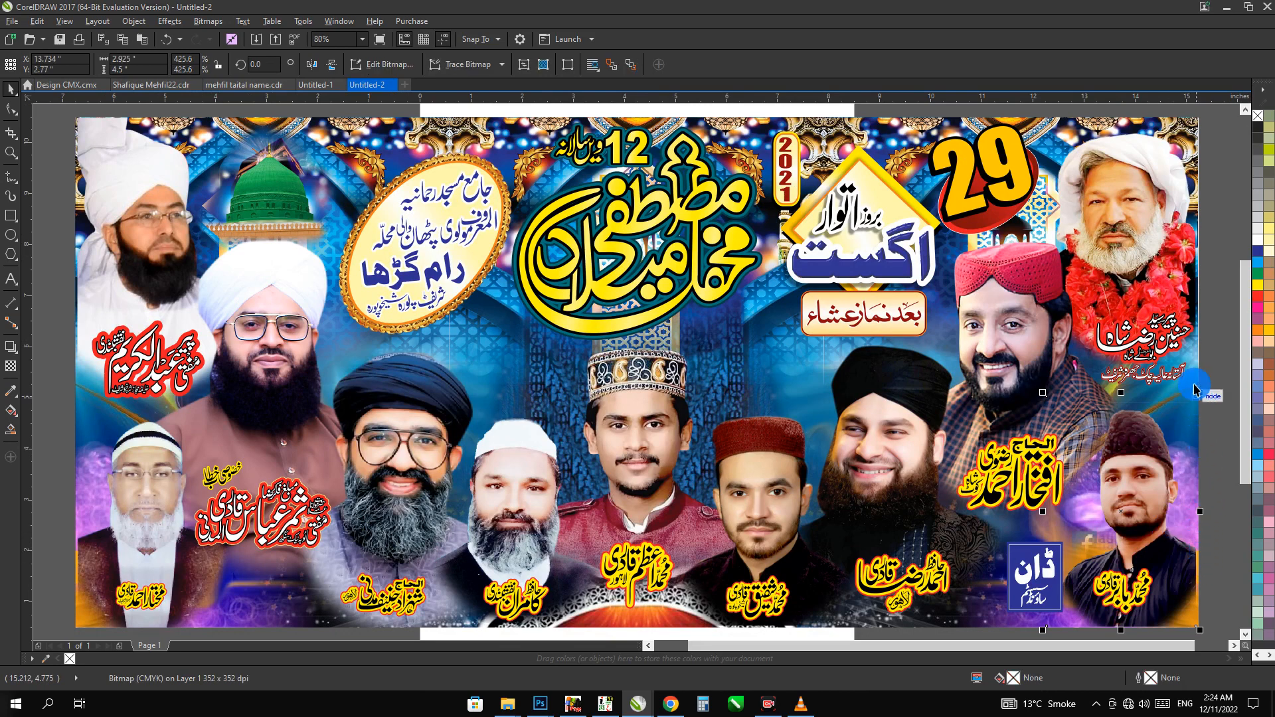
{"action": "left_click", "coordinate": [1172, 275]}
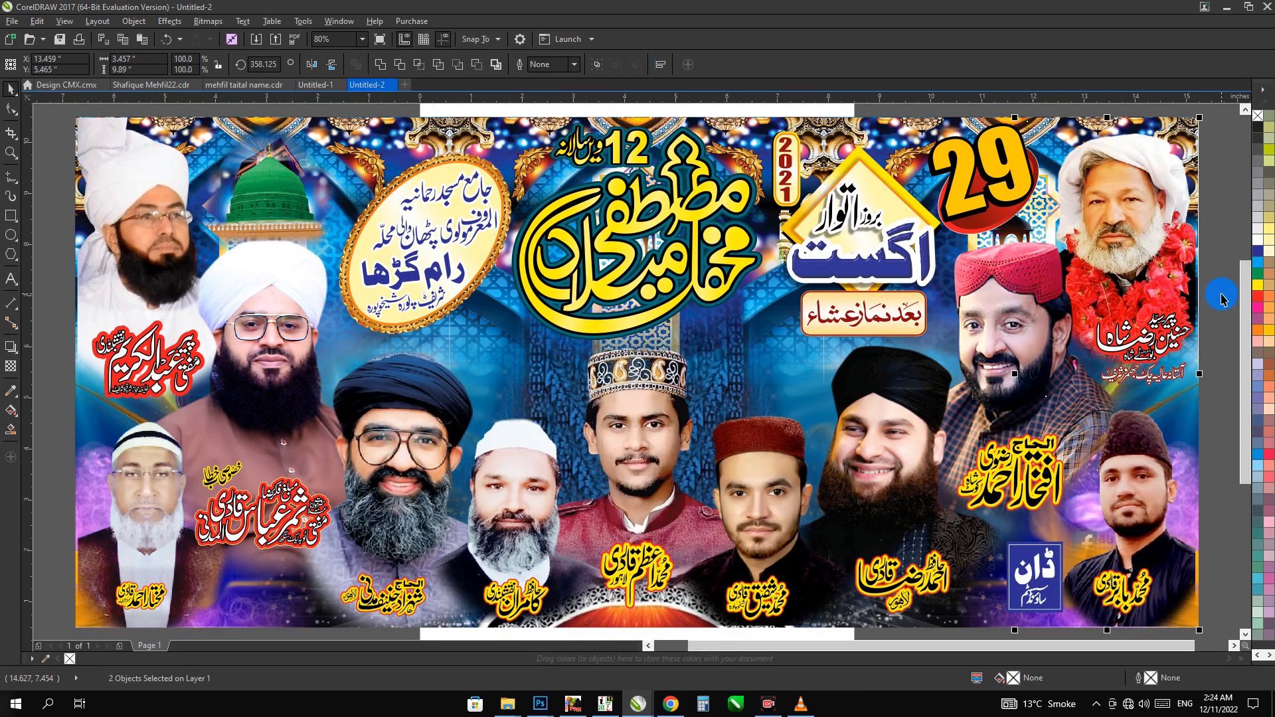
{"action": "left_click", "coordinate": [752, 352]}
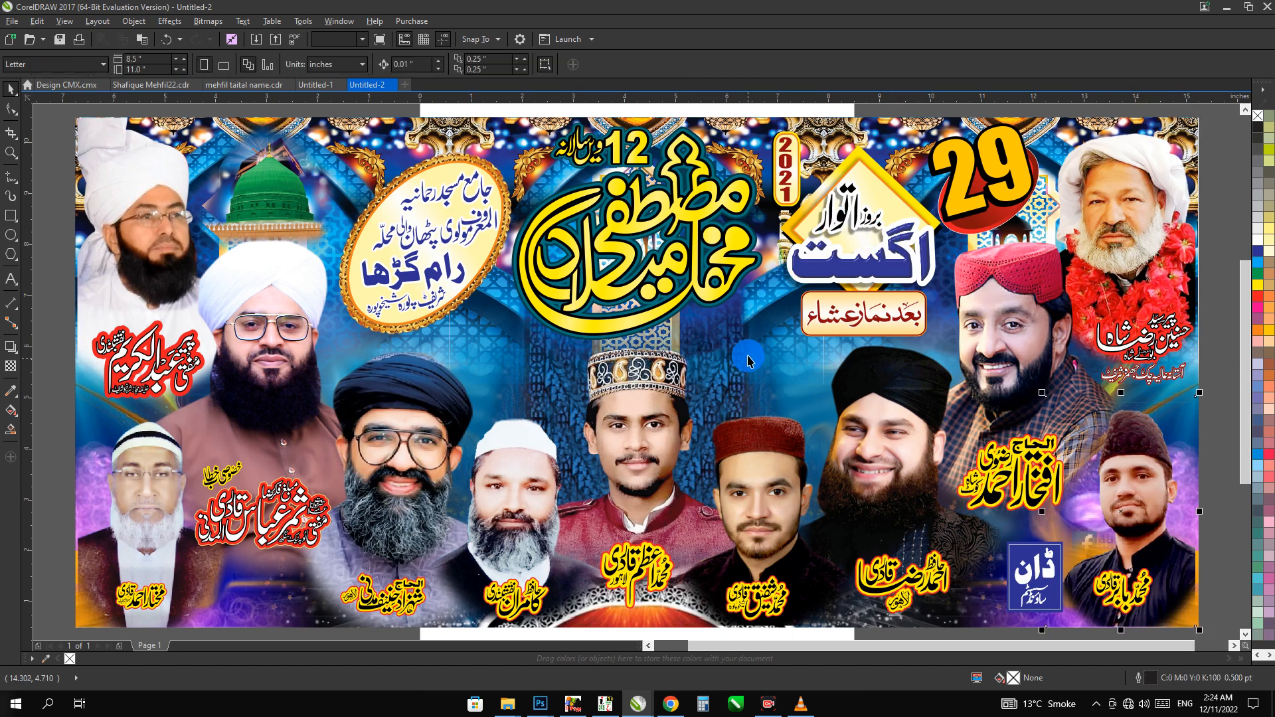
{"action": "key", "text": "c"}
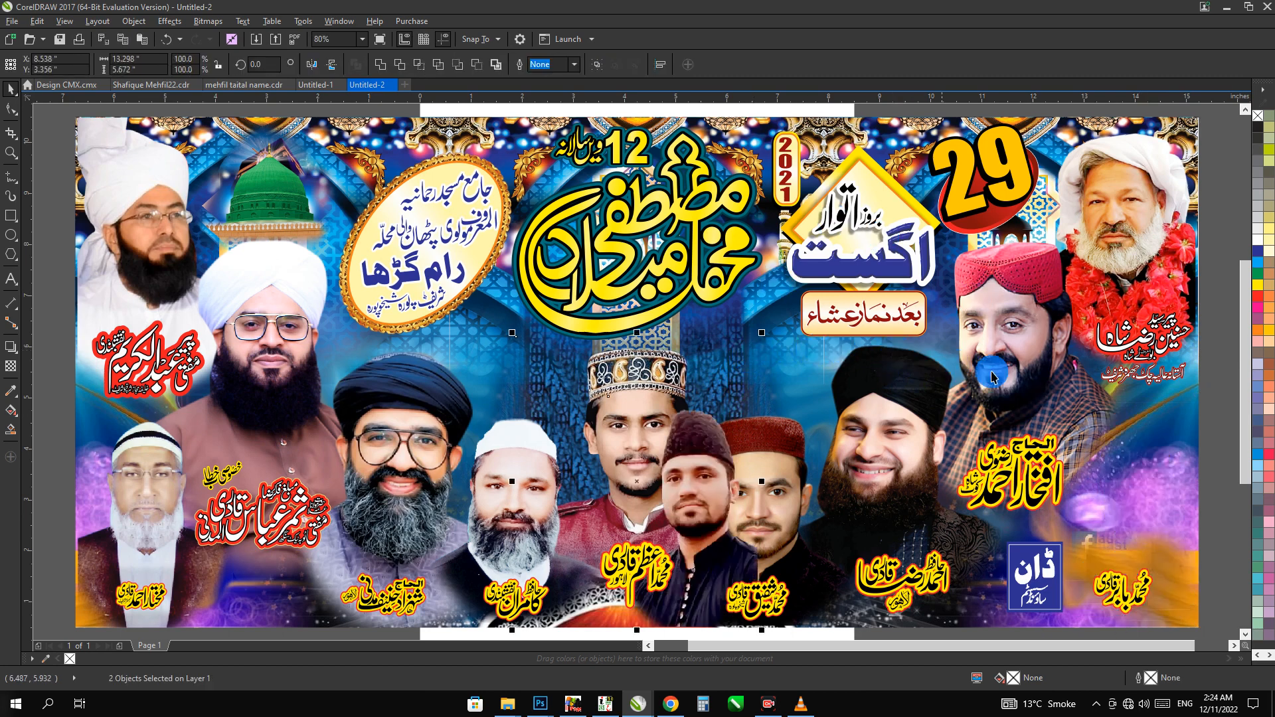
{"action": "key", "text": "ctrl+z"}
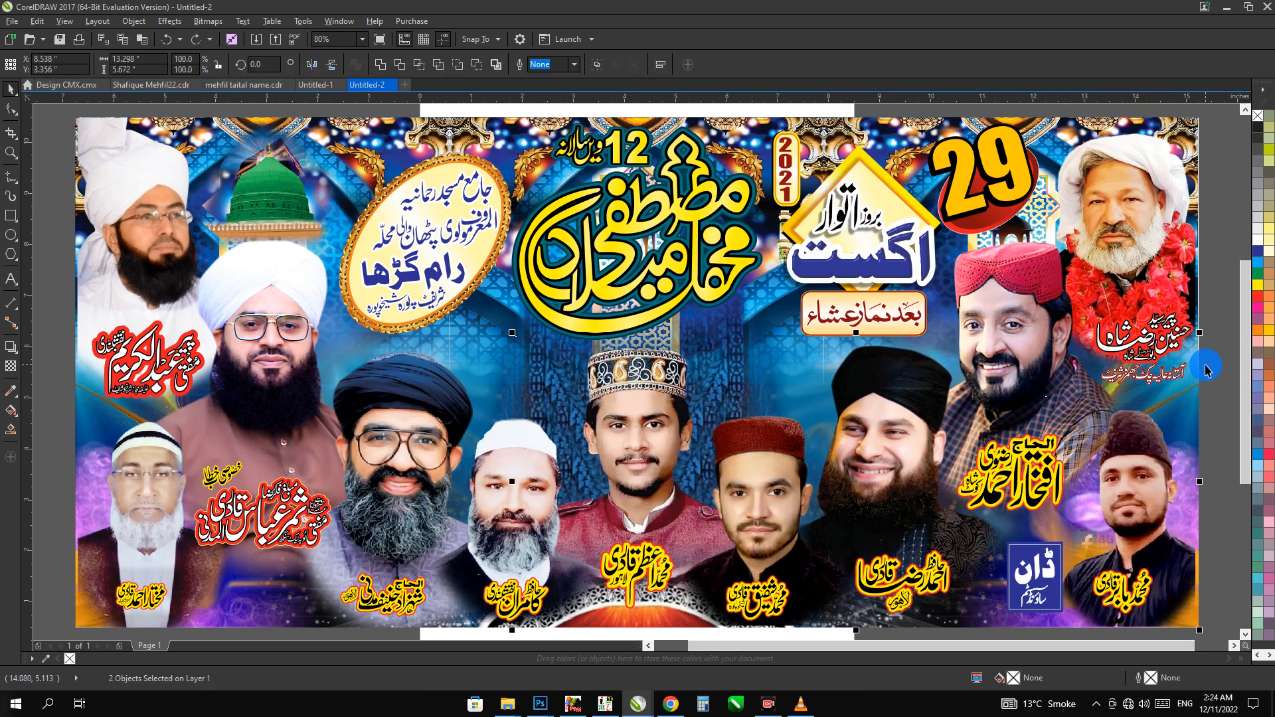
Align the lower-right portrait and the garlanded portrait above it with the right edge of the banner background
{"action": "left_click", "coordinate": [1160, 437]}
{"action": "left_click", "coordinate": [271, 153], "text": "shift"}
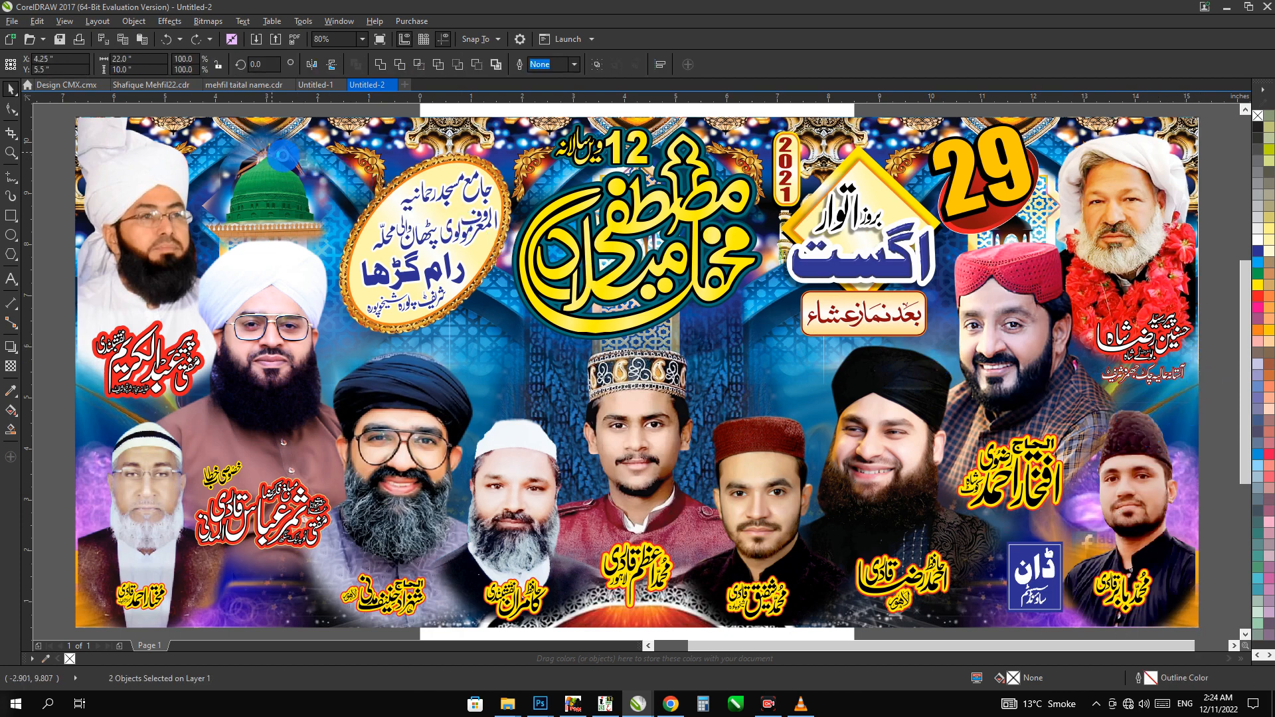
{"action": "key", "text": "c"}
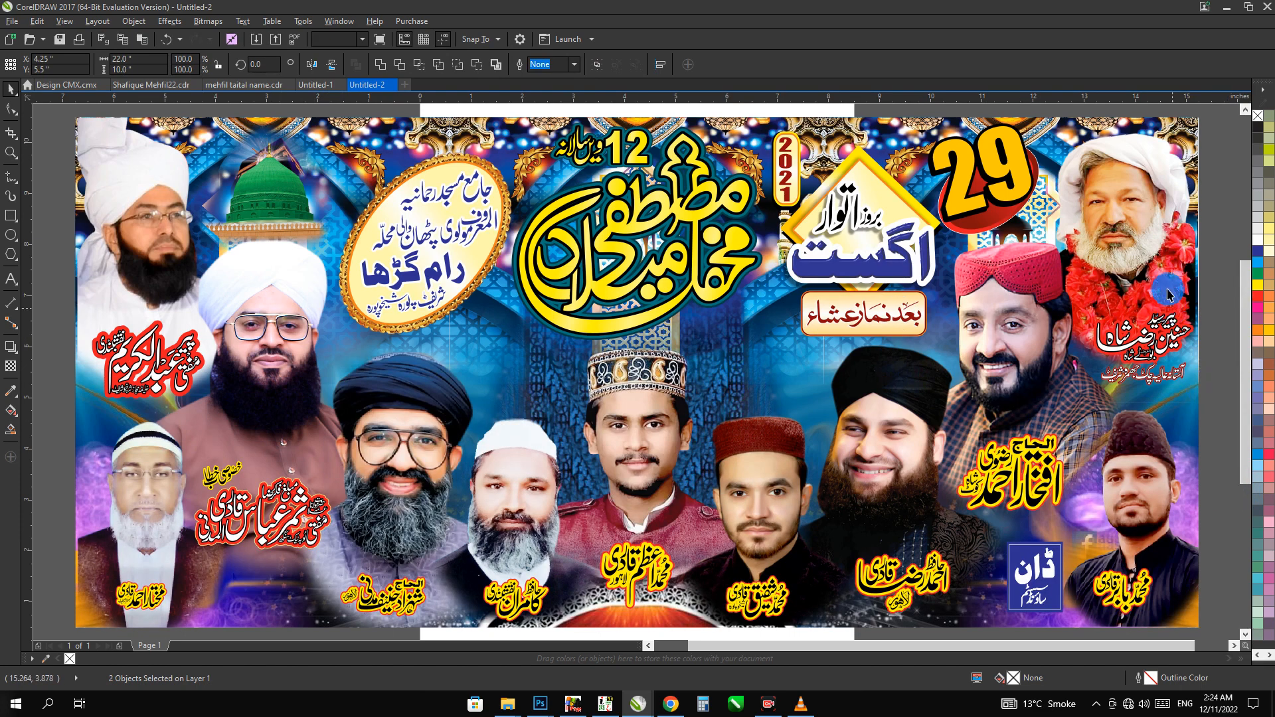
{"action": "left_click", "coordinate": [1224, 463]}
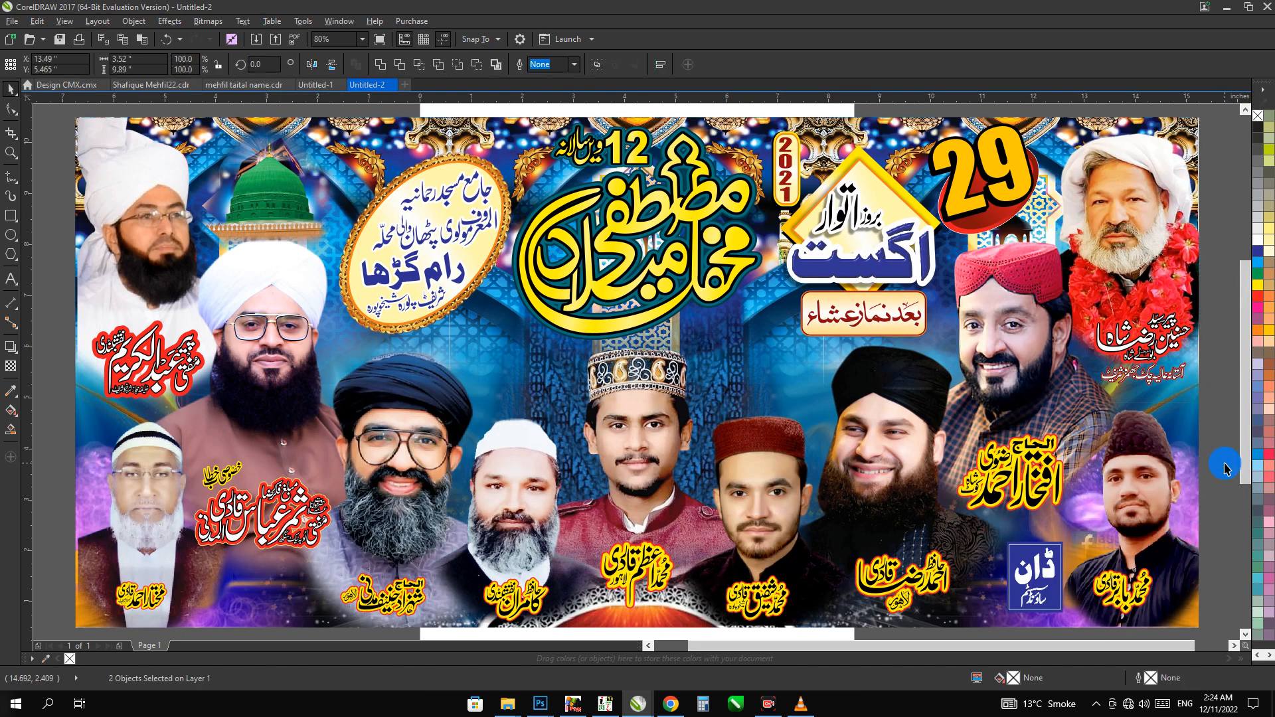
Scale the name caption under the garlanded portrait down to about 2.1 by 1.6 inches
{"action": "left_click", "coordinate": [1219, 399]}
{"action": "left_click_drag", "start_coordinate": [1220, 400], "coordinate": [1071, 292]}
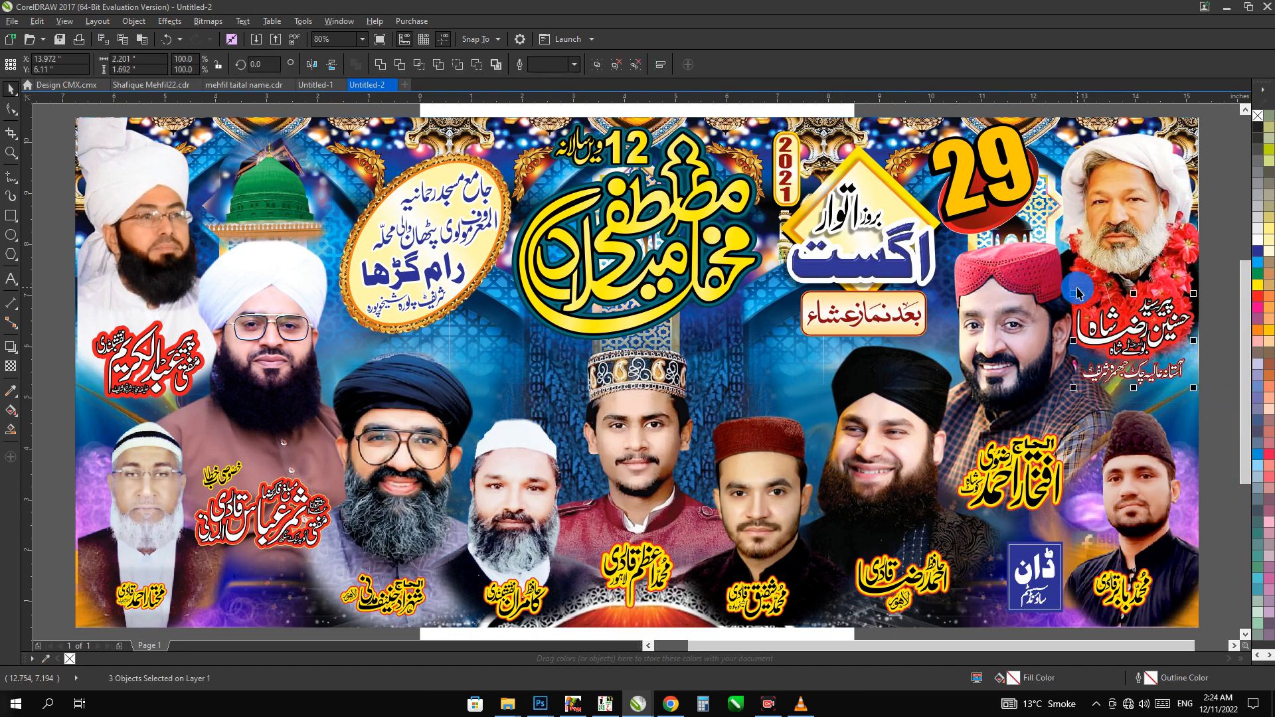
{"action": "left_click_drag", "start_coordinate": [1074, 293], "coordinate": [1078, 297]}
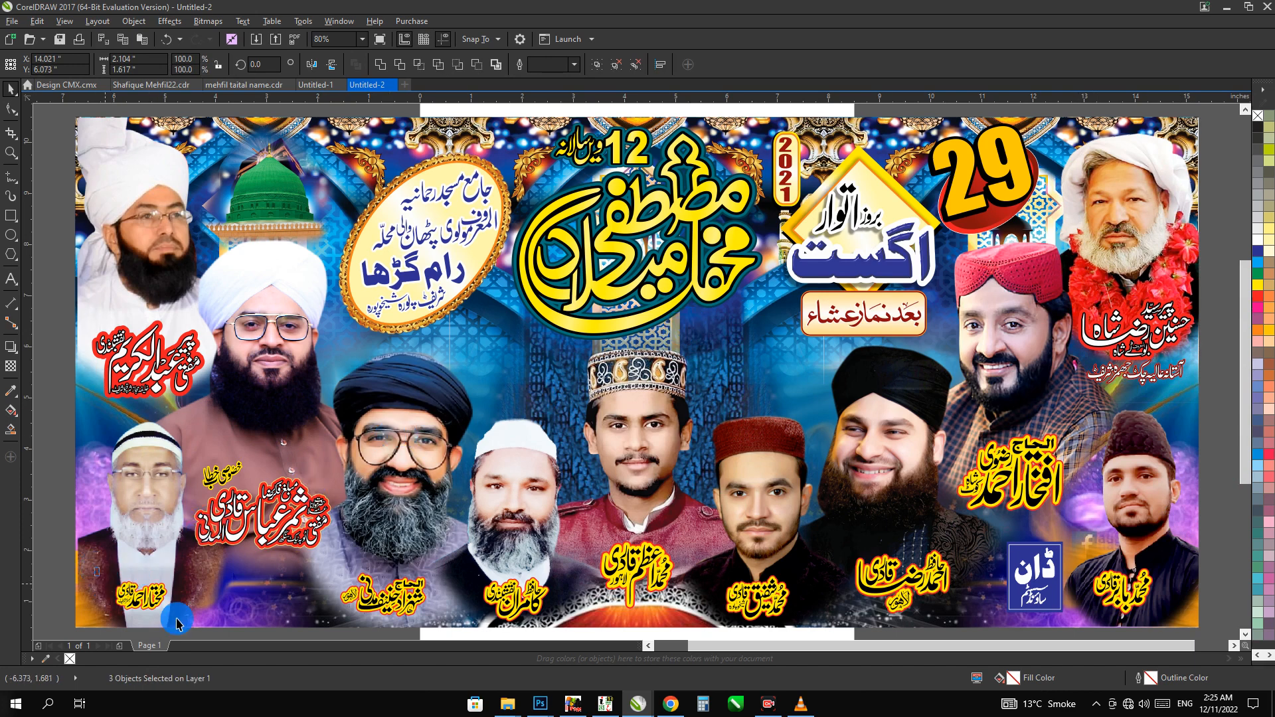
Write a two-line note naming the file password below the banner, and delete the note
{"action": "scroll", "coordinate": [175, 618], "scroll_direction": "down", "scroll_amount": 1}
{"action": "left_click", "coordinate": [179, 579]}
{"action": "scroll", "coordinate": [284, 515], "scroll_direction": "down", "scroll_amount": 5}
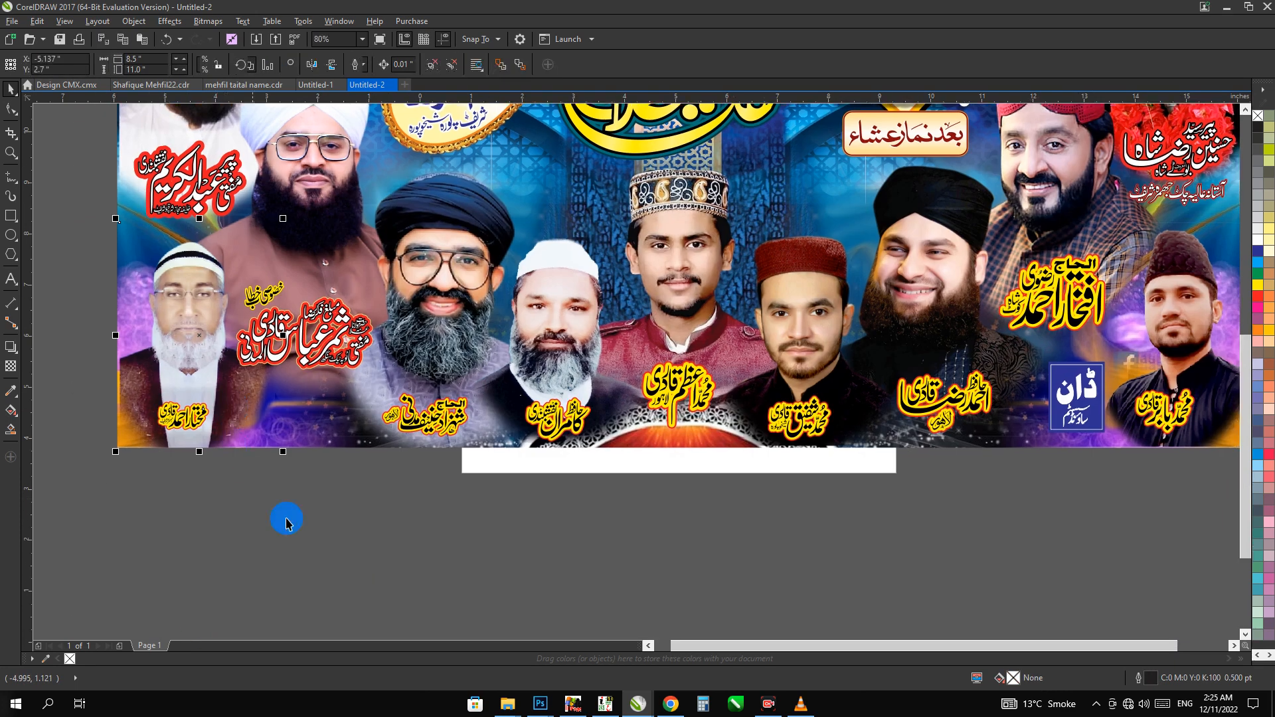
{"action": "left_click", "coordinate": [148, 443]}
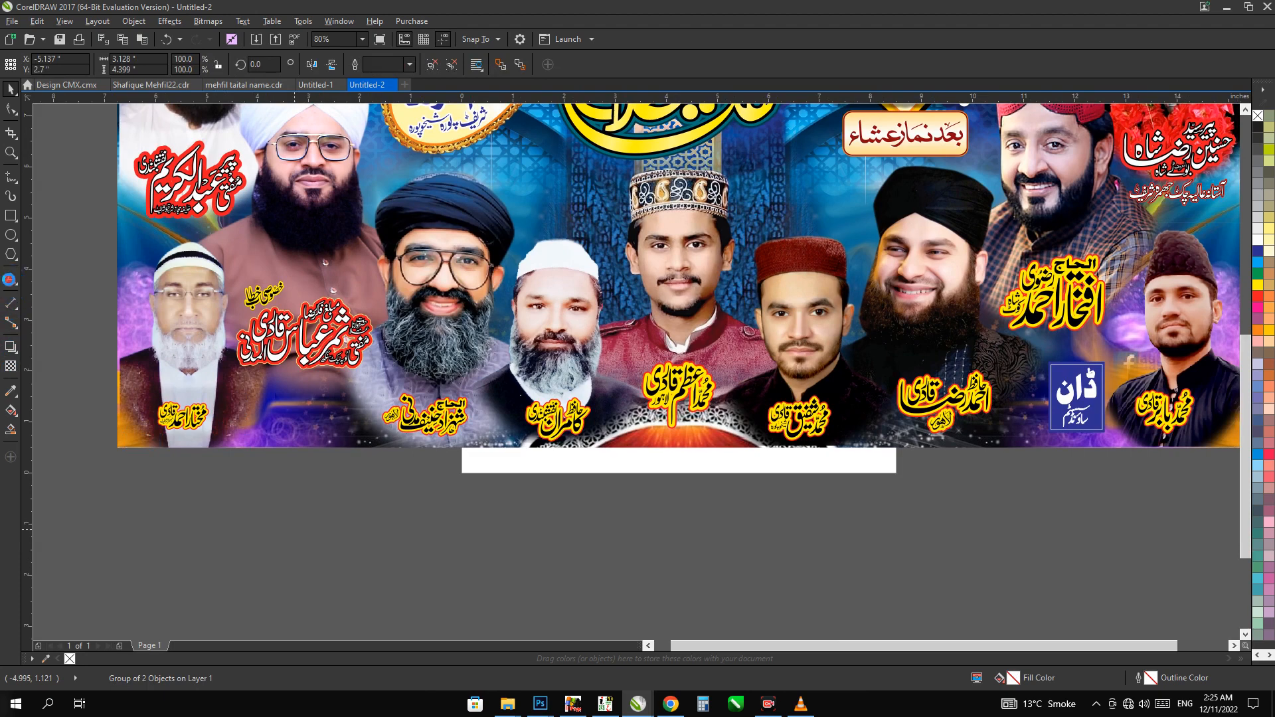
{"action": "key", "text": "F8"}
{"action": "left_click", "coordinate": [544, 579]}
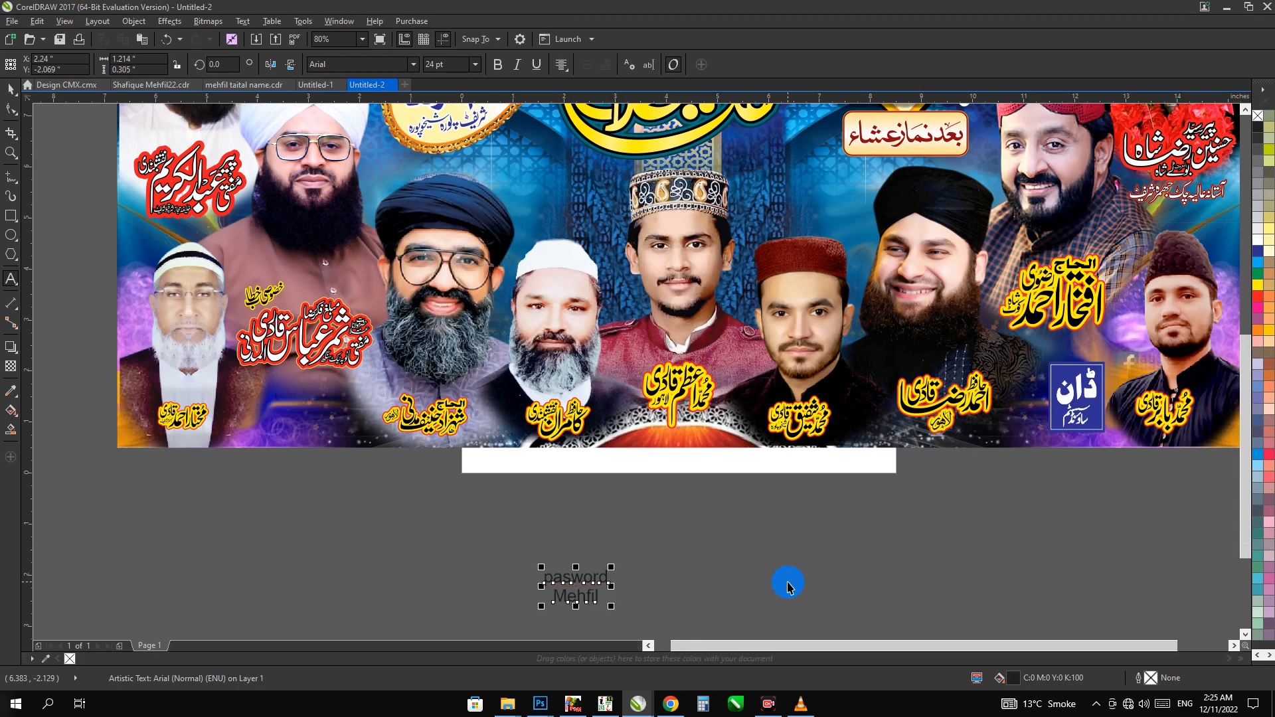
{"action": "key", "text": "Delete"}
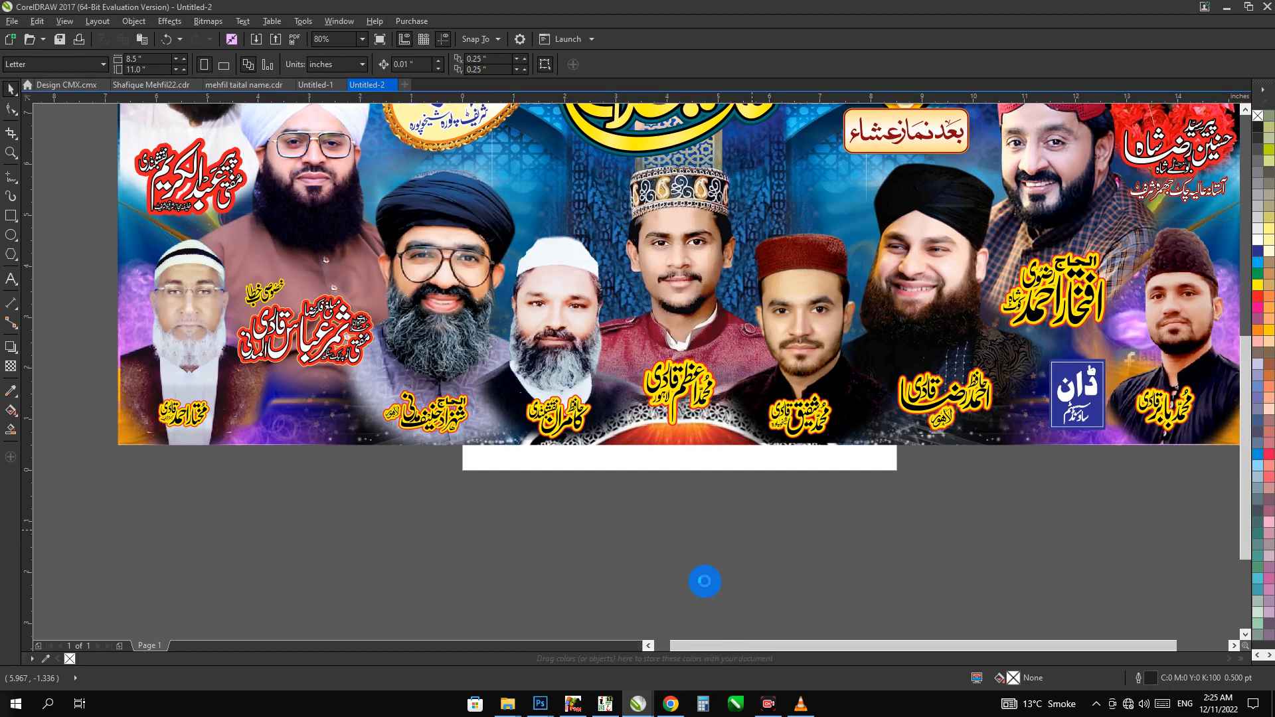
Group all objects of the banner together
{"action": "scroll", "coordinate": [682, 561], "scroll_direction": "up", "scroll_amount": 3}
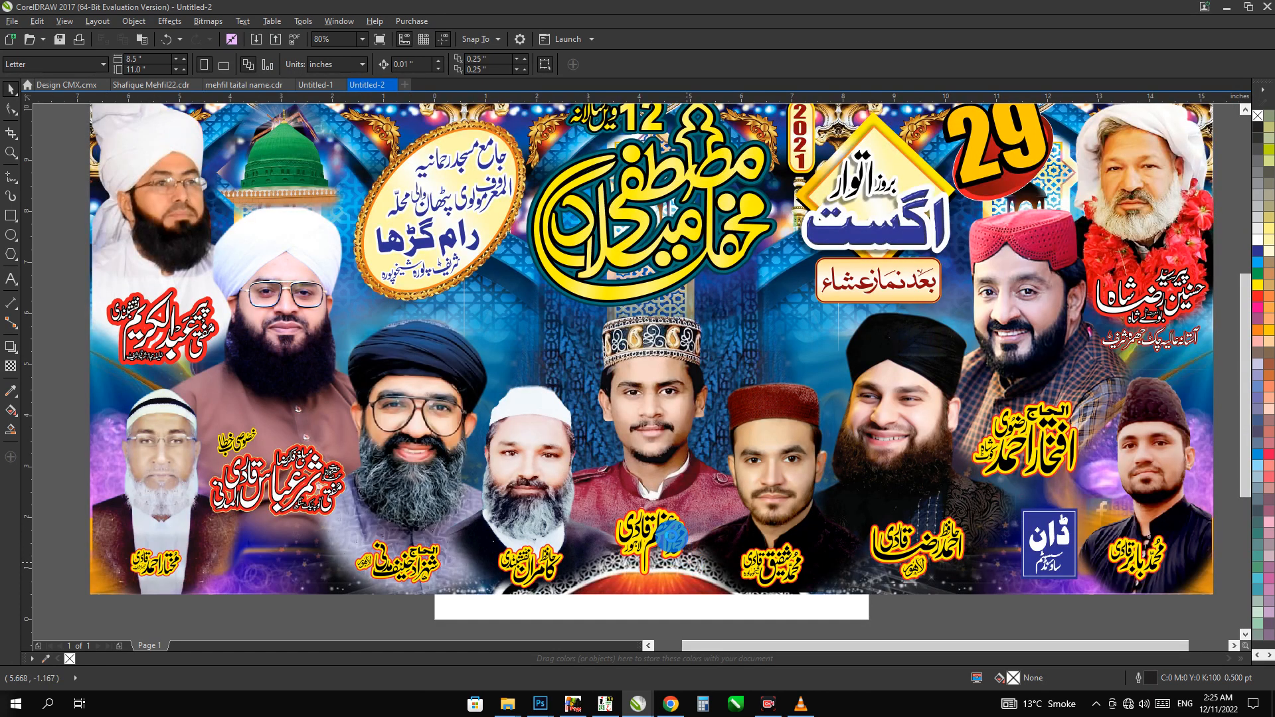
{"action": "scroll", "coordinate": [672, 535], "scroll_direction": "down", "scroll_amount": 2}
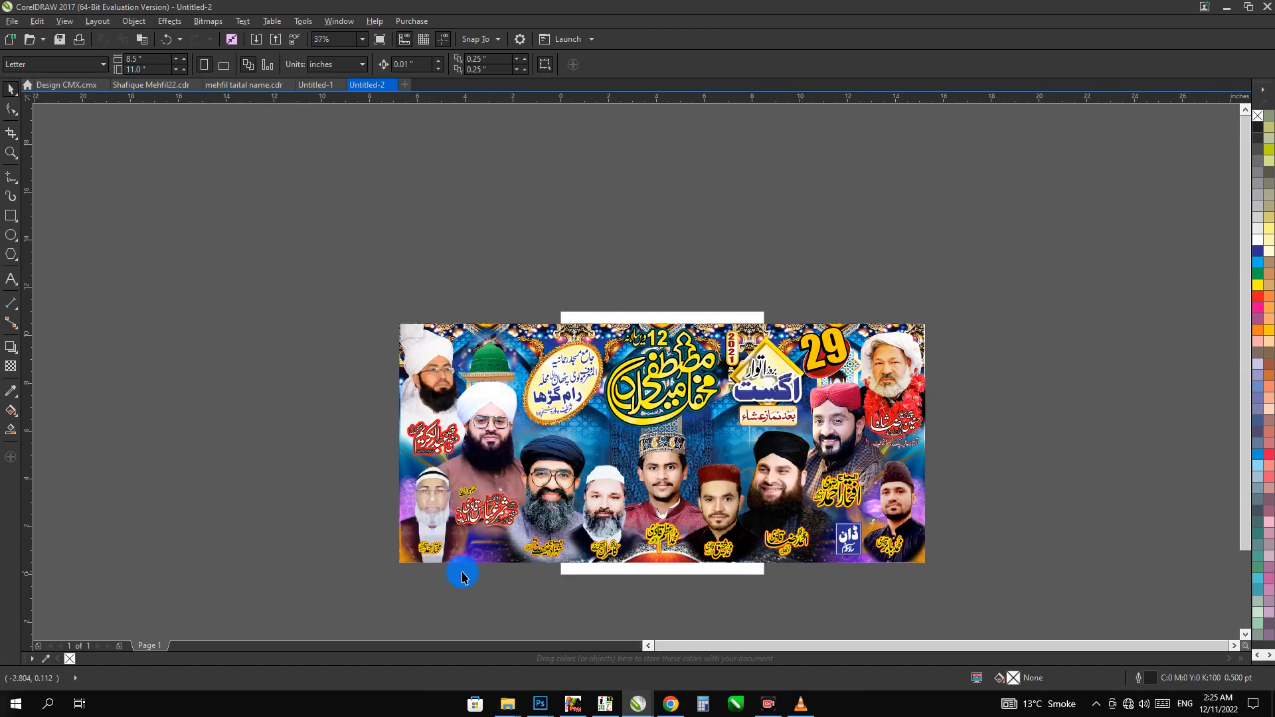
{"action": "left_click_drag", "start_coordinate": [356, 581], "coordinate": [1031, 287]}
{"action": "key", "text": "ctrl+g"}
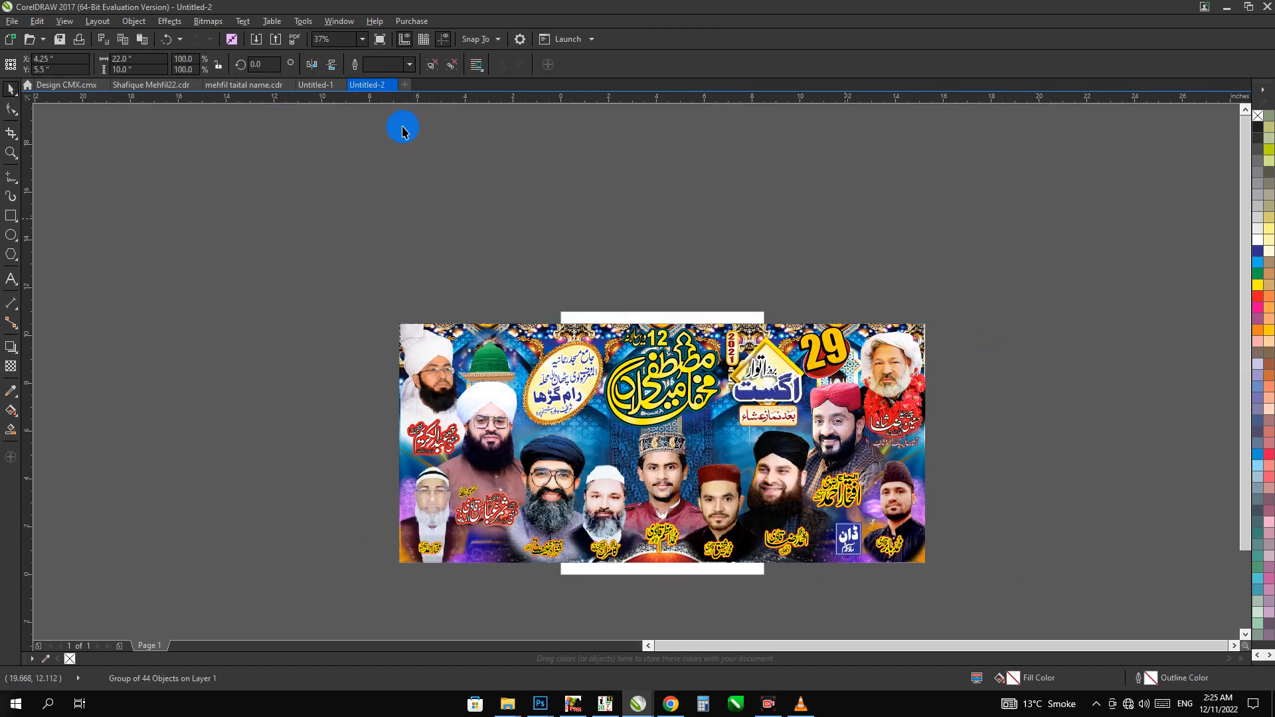
Set the page size to 22 by 10 inches and centre the banner on the page
{"action": "left_click", "coordinate": [241, 123]}
{"action": "left_click_drag", "start_coordinate": [149, 59], "coordinate": [42, 68]}
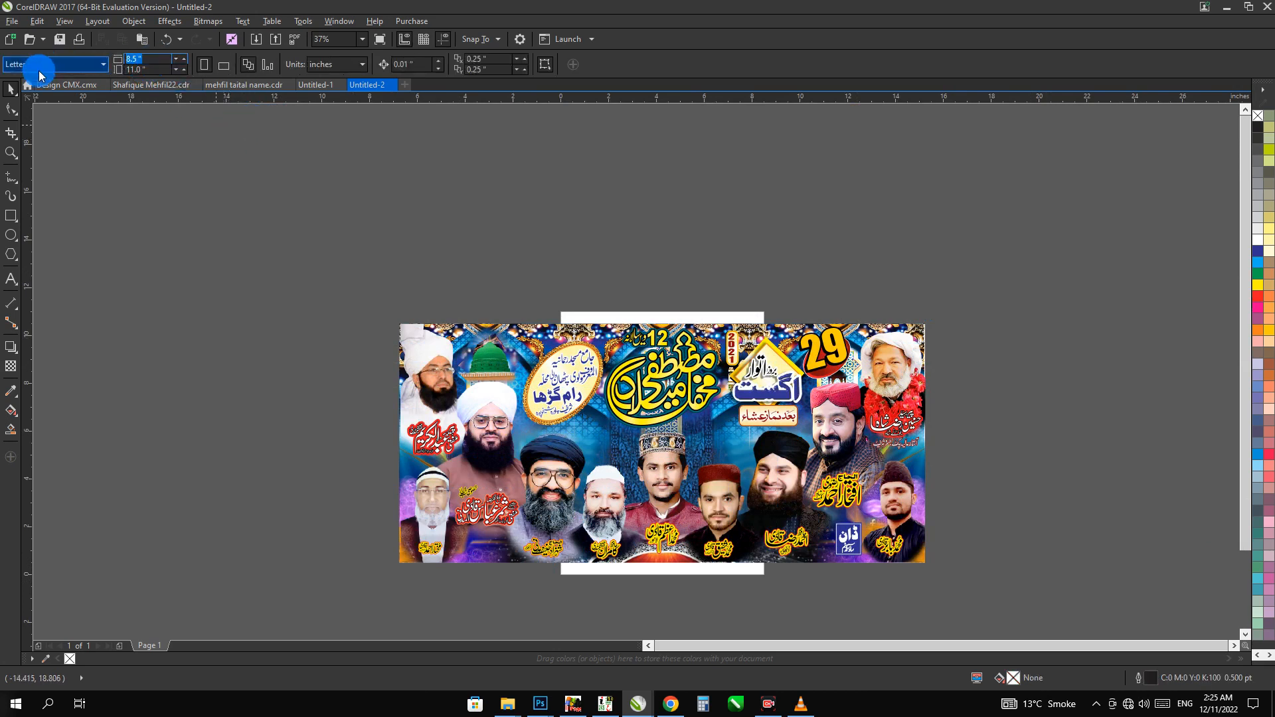
{"action": "type", "text": "22"}
{"action": "key", "text": "Tab"}
{"action": "type", "text": "10"}
{"action": "key", "text": "Return"}
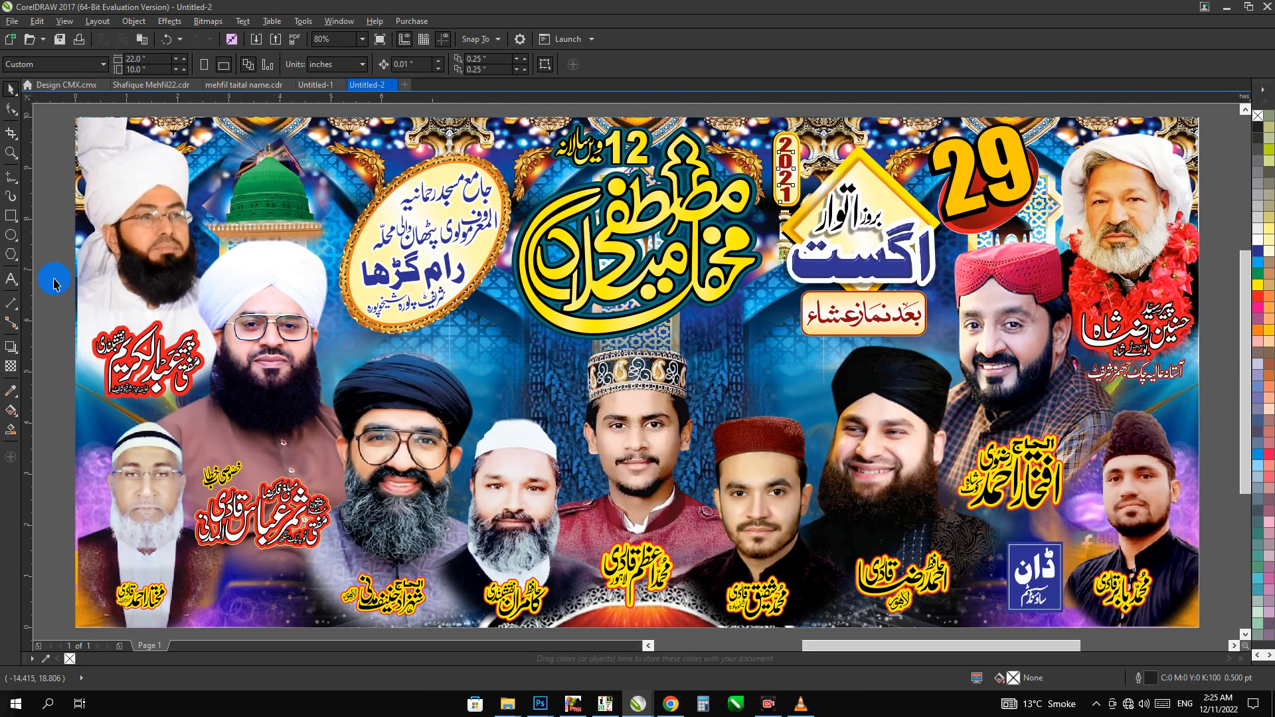
Ungroup the banner and cast a drop shadow downward from the title calligraphy
{"action": "left_click", "coordinate": [154, 241]}
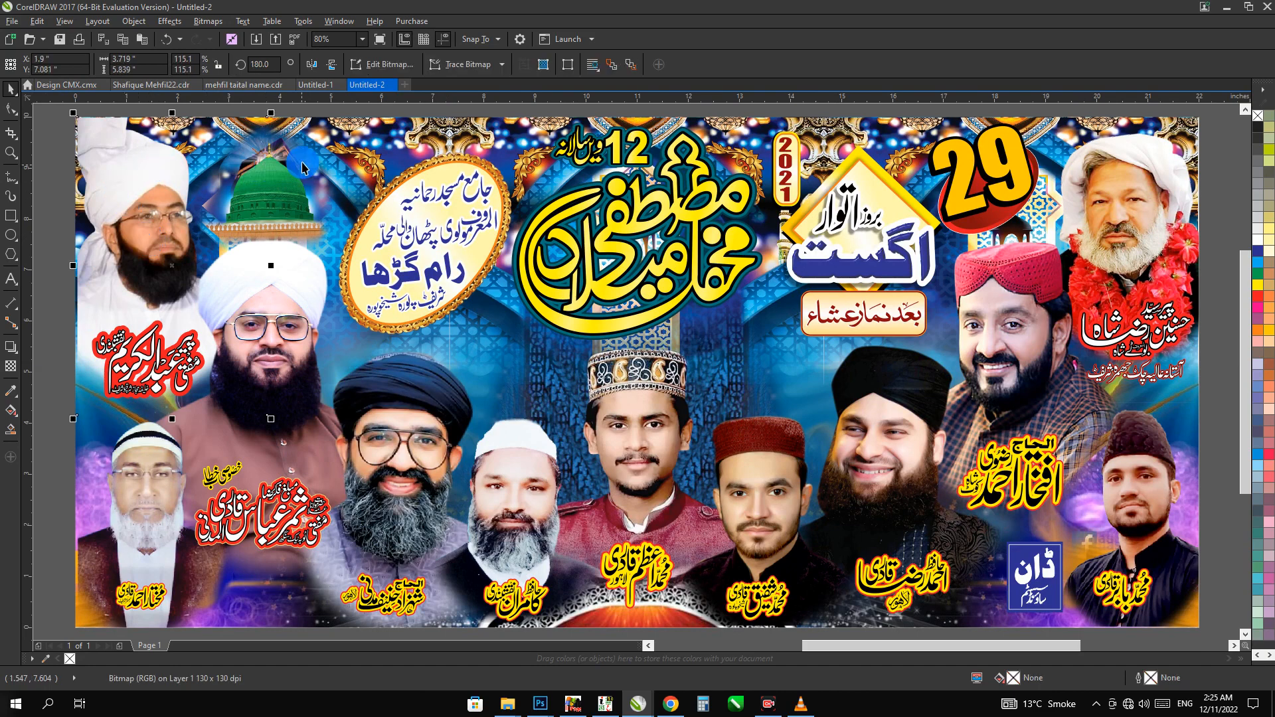
{"action": "key", "text": "ctrl+a"}
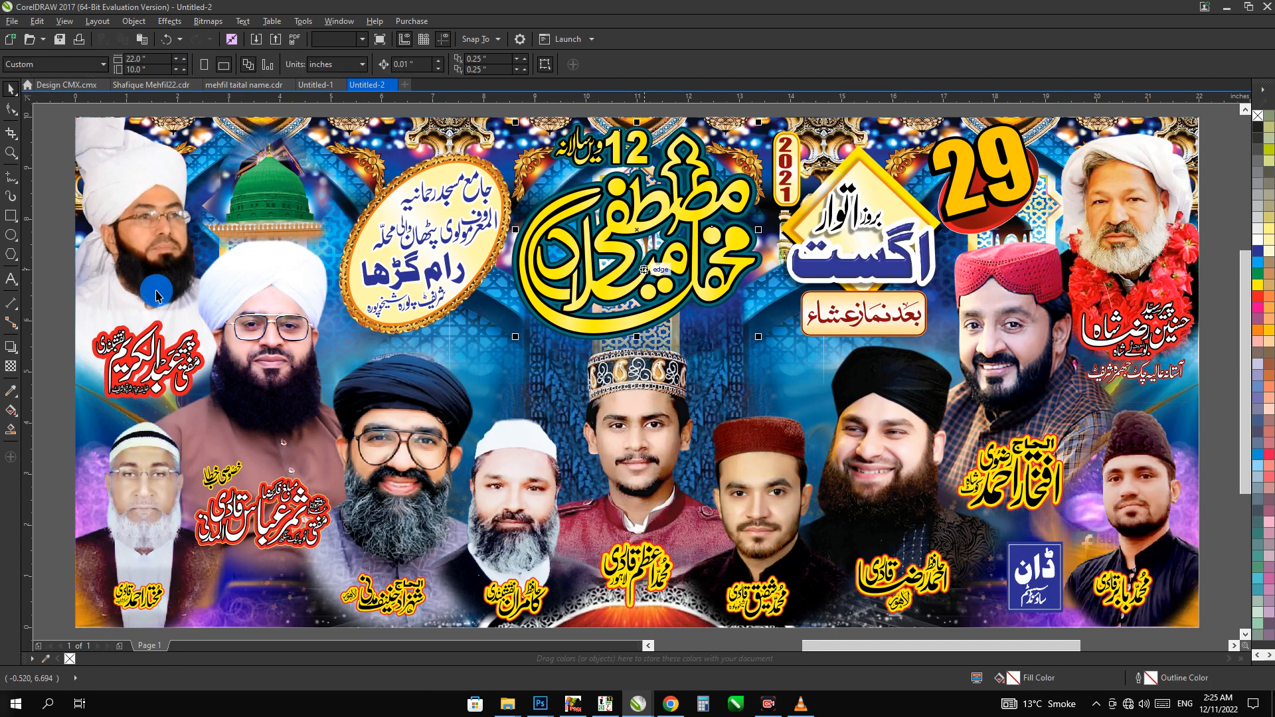
{"action": "left_click", "coordinate": [10, 346]}
{"action": "left_click_drag", "start_coordinate": [637, 231], "coordinate": [617, 352]}
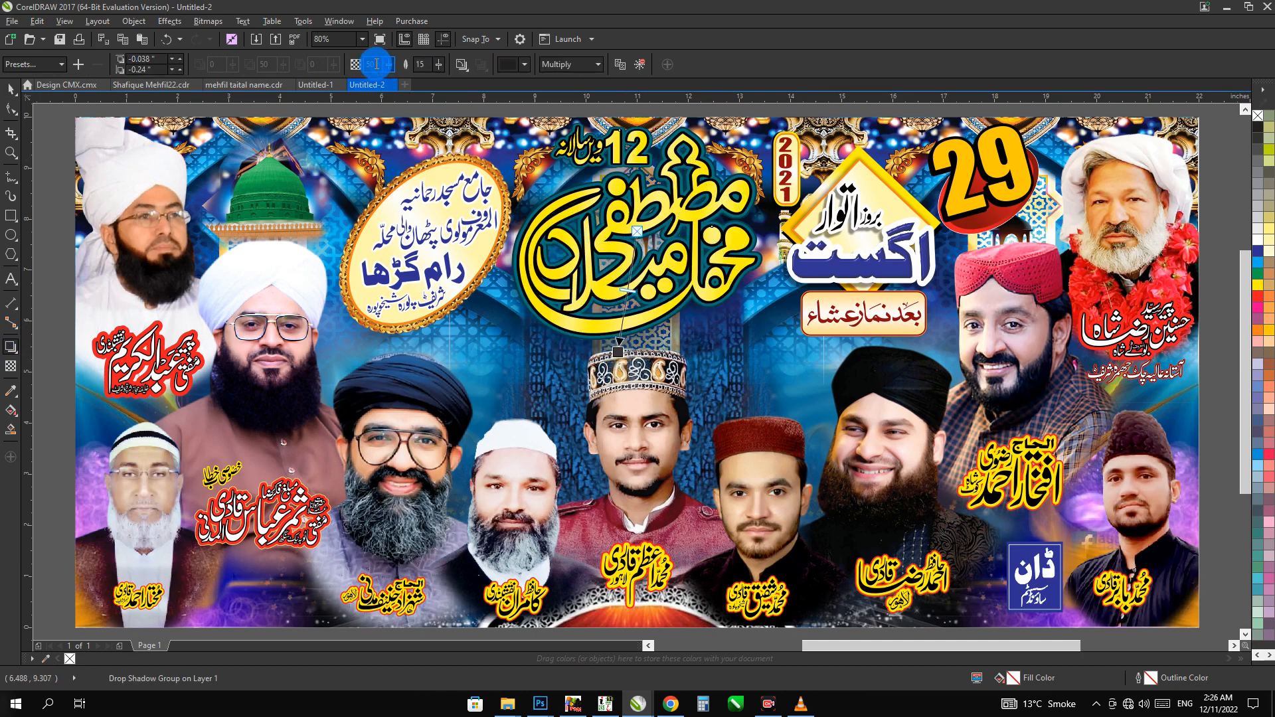
Set the title's drop shadow to an opacity of 80 and a feathering of 10
{"action": "double_click", "coordinate": [377, 63]}
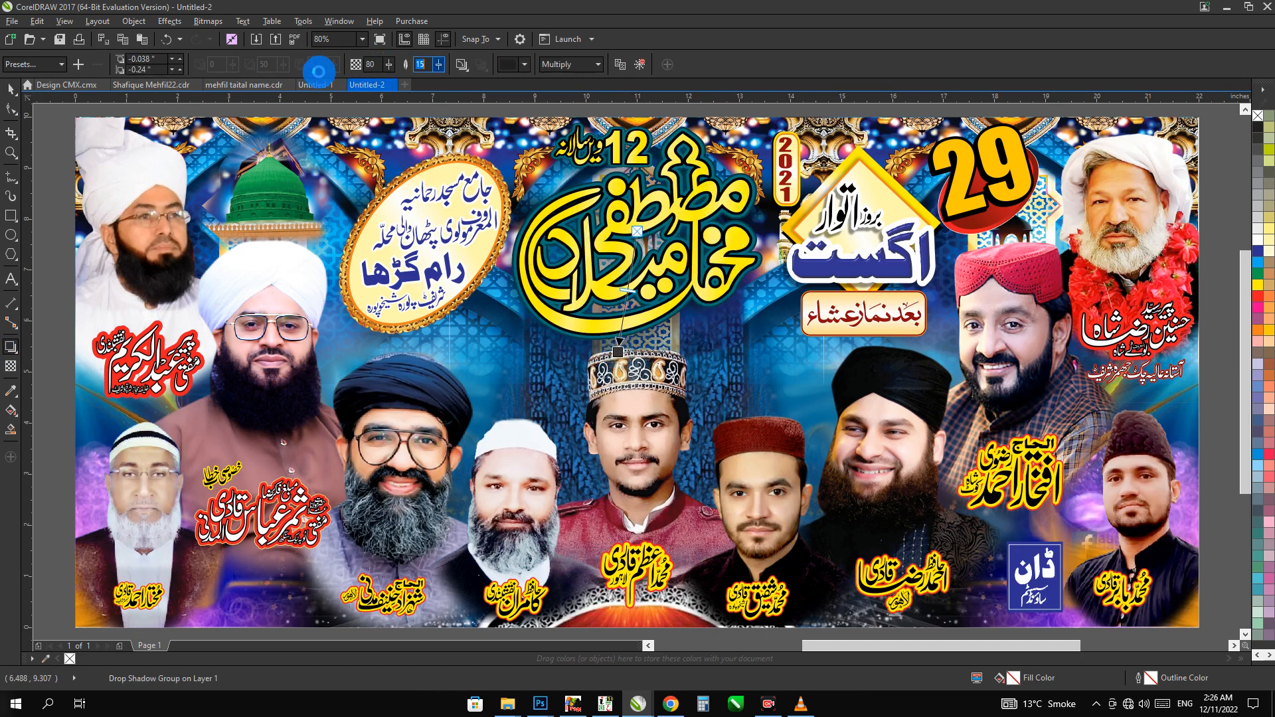
{"action": "type", "text": "5"}
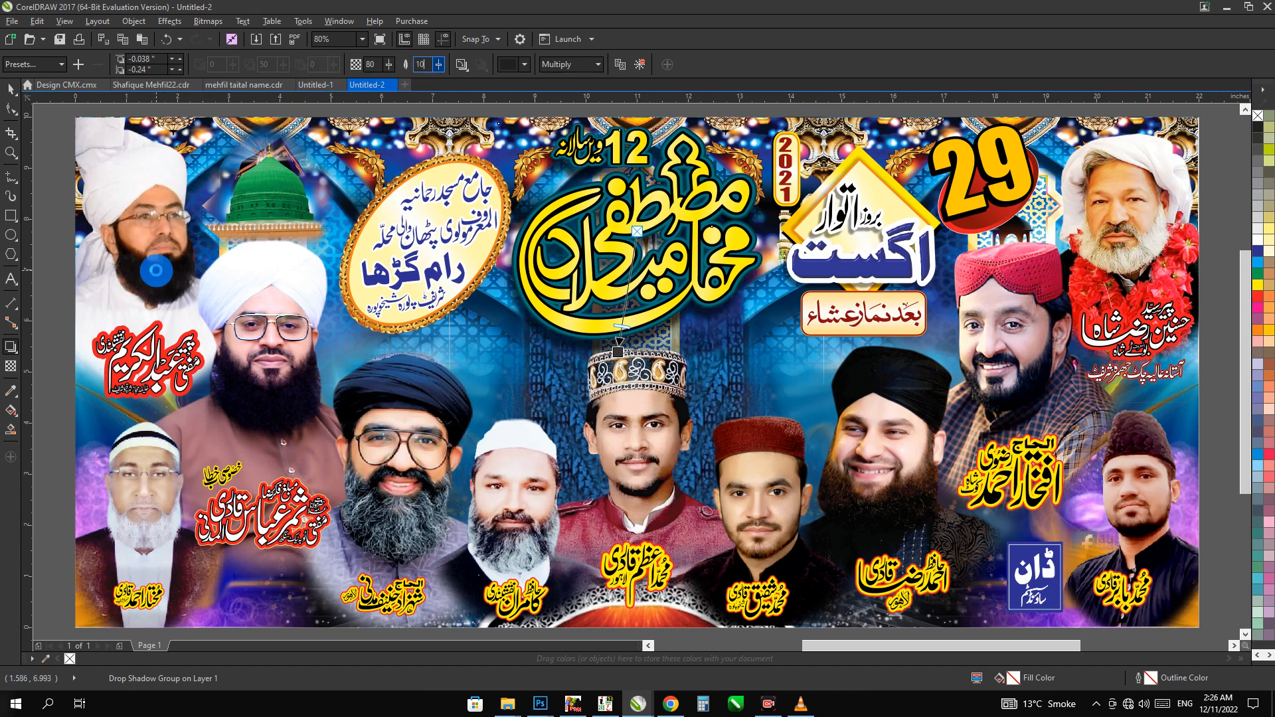
{"action": "key", "text": "Tab"}
{"action": "left_click", "coordinate": [49, 312]}
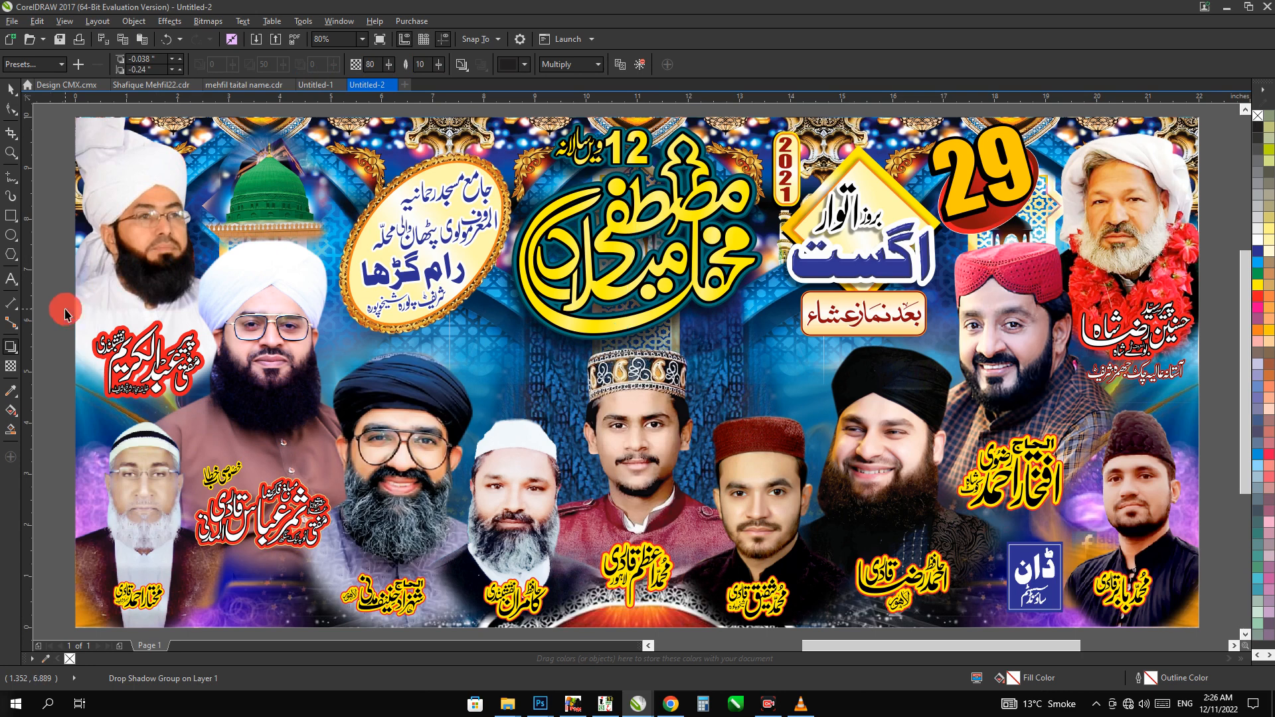
{"action": "key", "text": "space"}
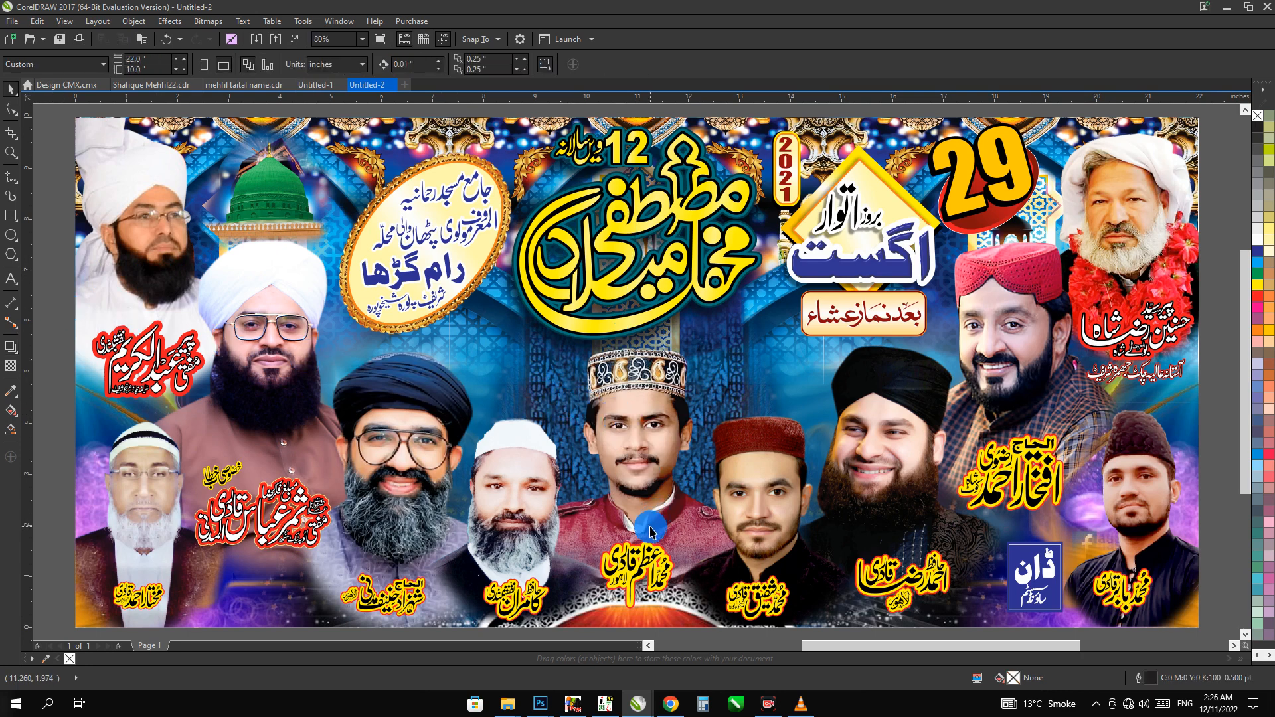
Enlarge the yellow name caption under the smiling, black-turbaned portrait in the right half of the banner
{"action": "left_click", "coordinate": [921, 580]}
{"action": "left_click_drag", "start_coordinate": [971, 538], "coordinate": [852, 613]}
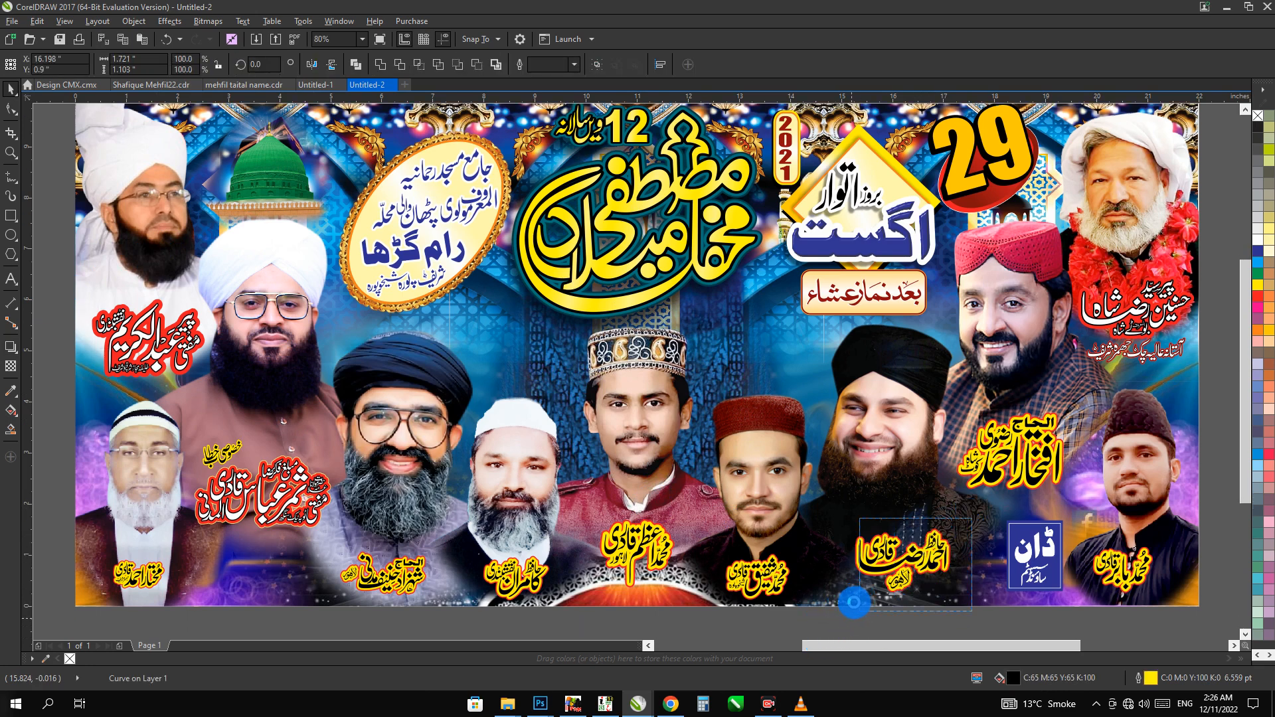
{"action": "mouse_move", "coordinate": [854, 608]}
{"action": "left_mouse_down"}
{"action": "mouse_move", "coordinate": [854, 592]}
{"action": "mouse_move", "coordinate": [859, 607]}
{"action": "mouse_move", "coordinate": [833, 606]}
{"action": "left_mouse_up"}
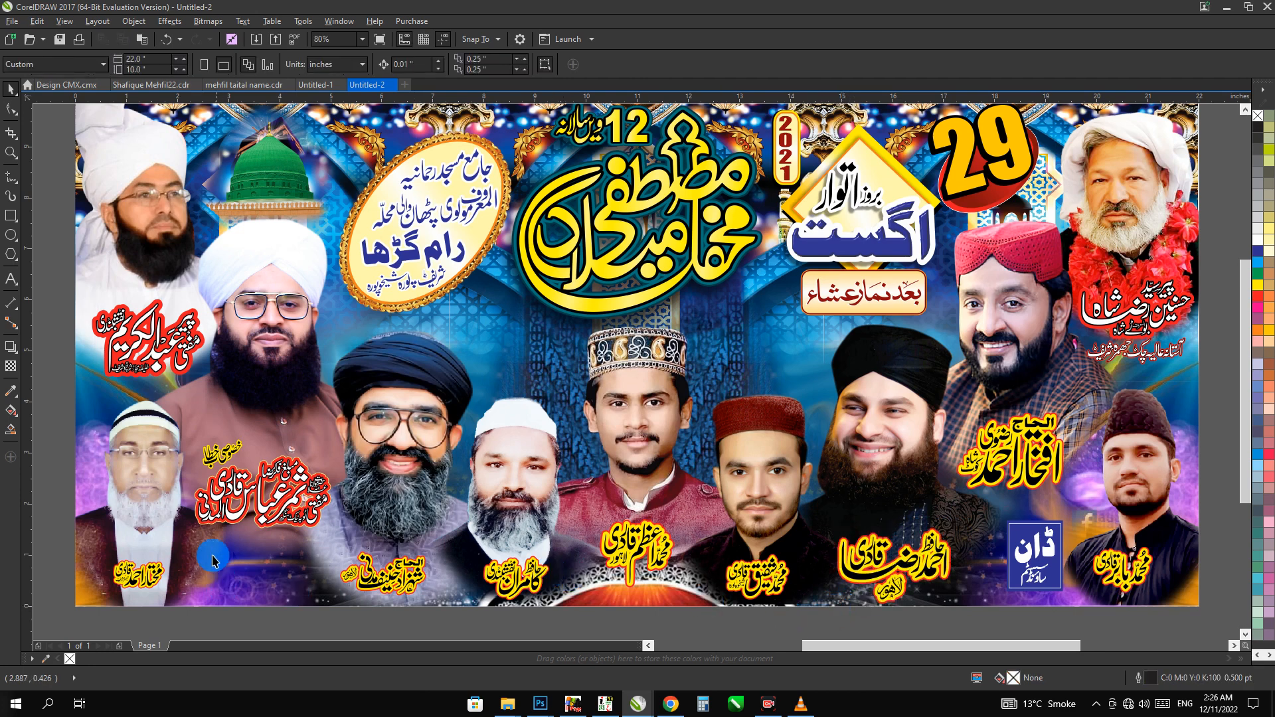
Ungroup the banner's lower-left portrait from its name caption and enlarge the caption to about 1.31 by 0.67 inches
{"action": "left_click", "coordinate": [184, 566]}
{"action": "key", "text": "ctrl+u"}
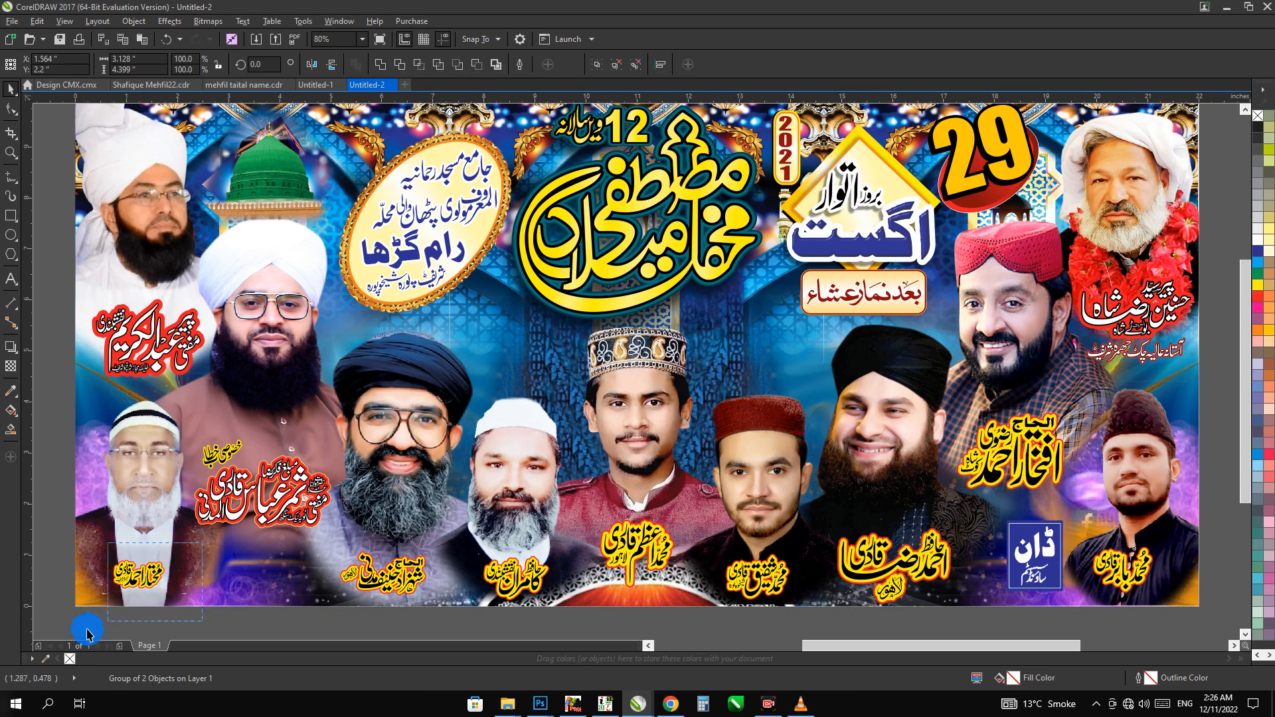
{"action": "left_click_drag", "start_coordinate": [88, 632], "coordinate": [178, 550]}
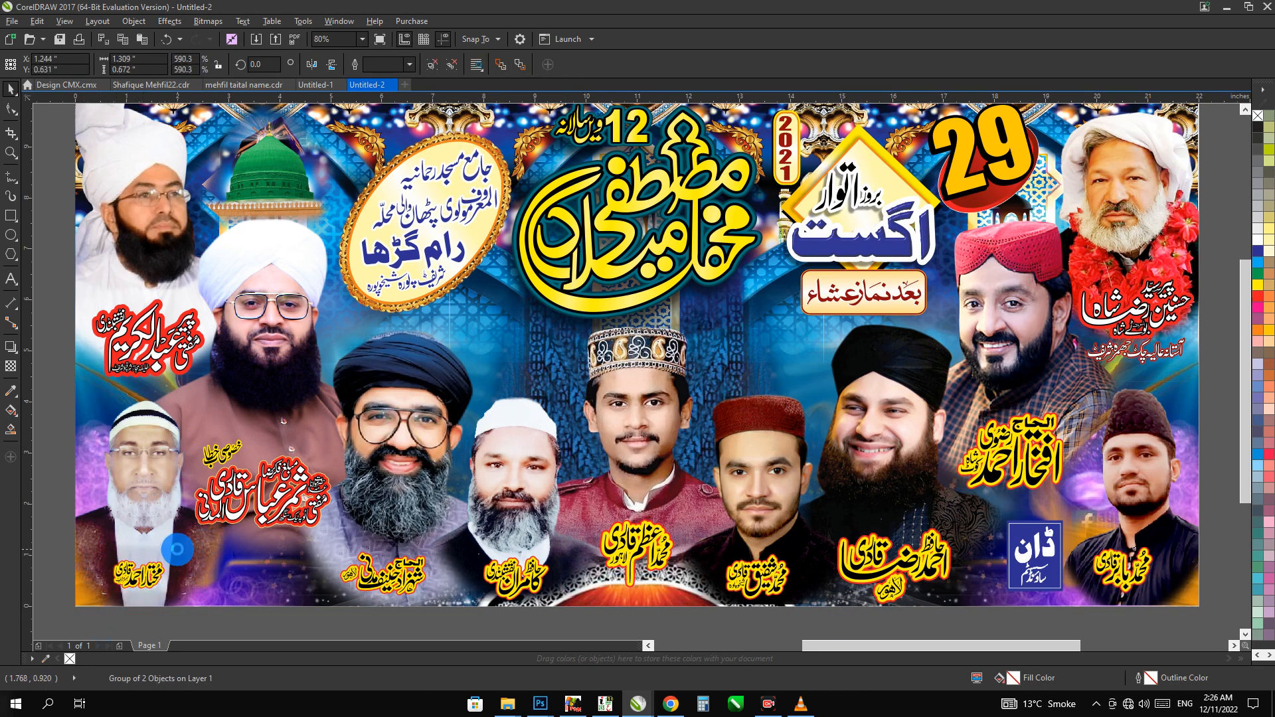
{"action": "left_click", "coordinate": [473, 619]}
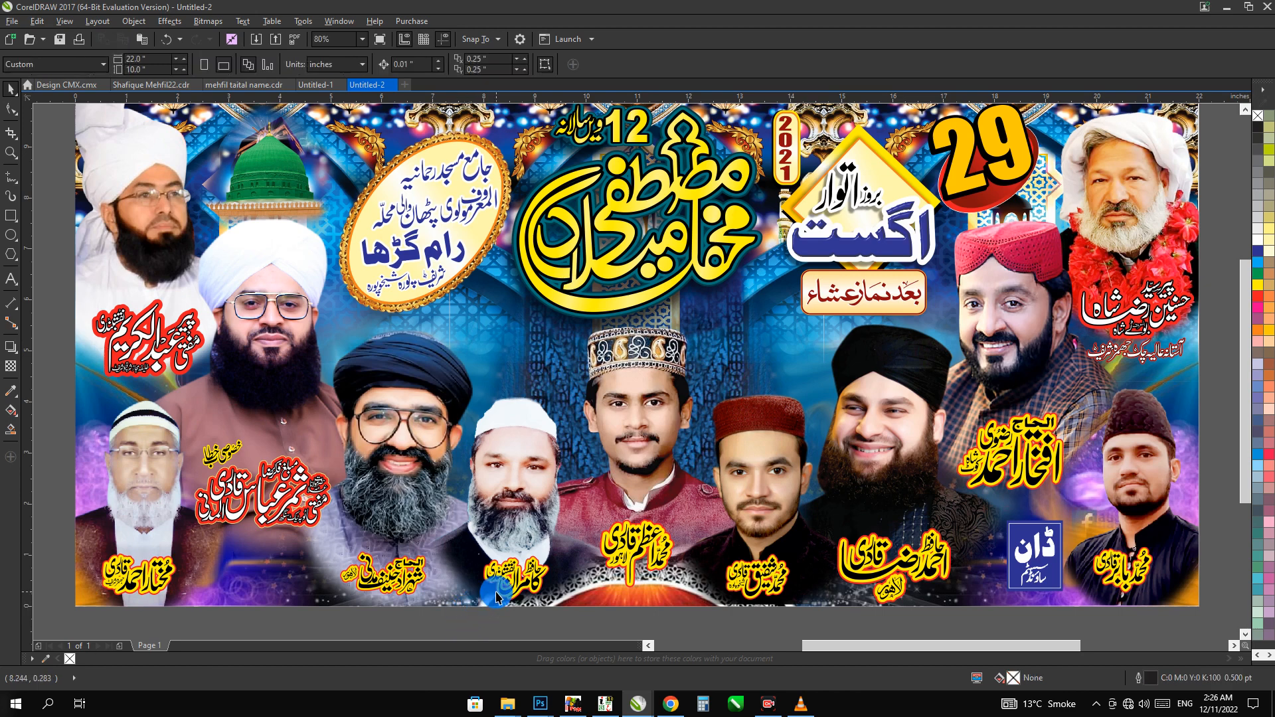
Enlarge the caption under the lower-row portrait with glasses and dark turban to about 2.28 by 1.09 inches and nudge it up slightly
{"action": "scroll", "coordinate": [497, 592], "scroll_direction": "down", "scroll_amount": 1}
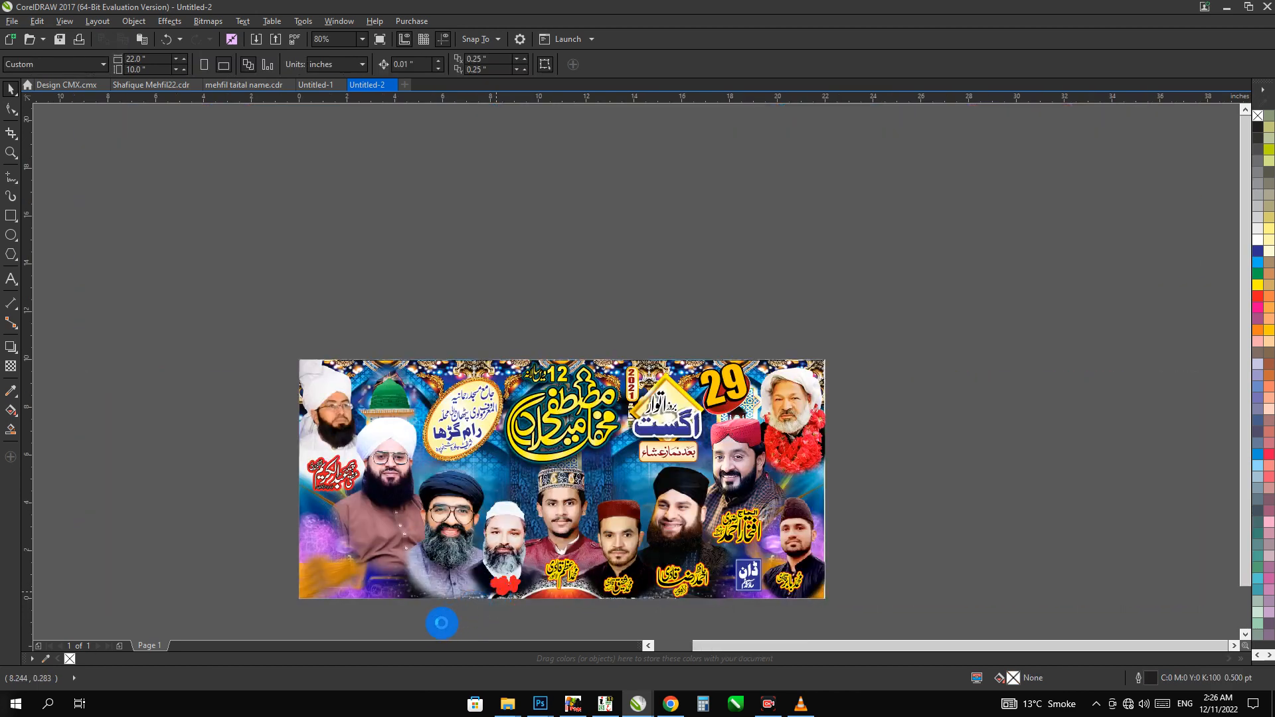
{"action": "left_click", "coordinate": [447, 572]}
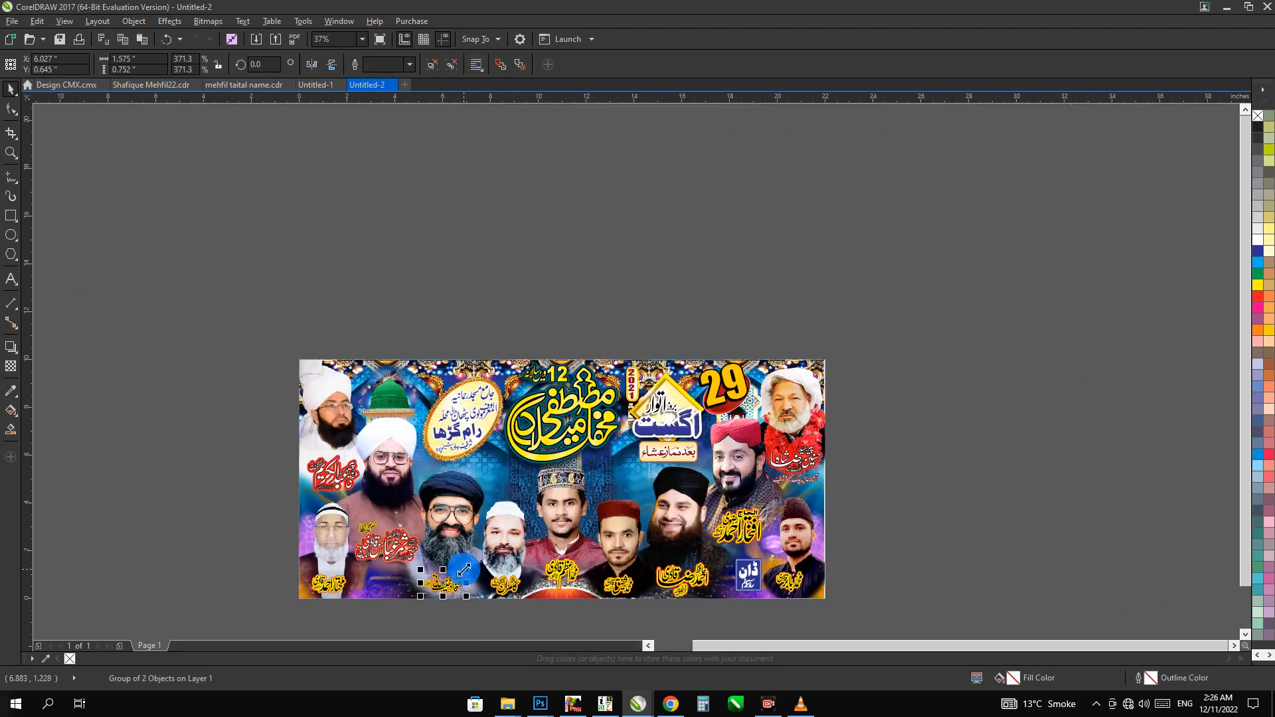
{"action": "left_click_drag", "start_coordinate": [463, 570], "coordinate": [514, 615]}
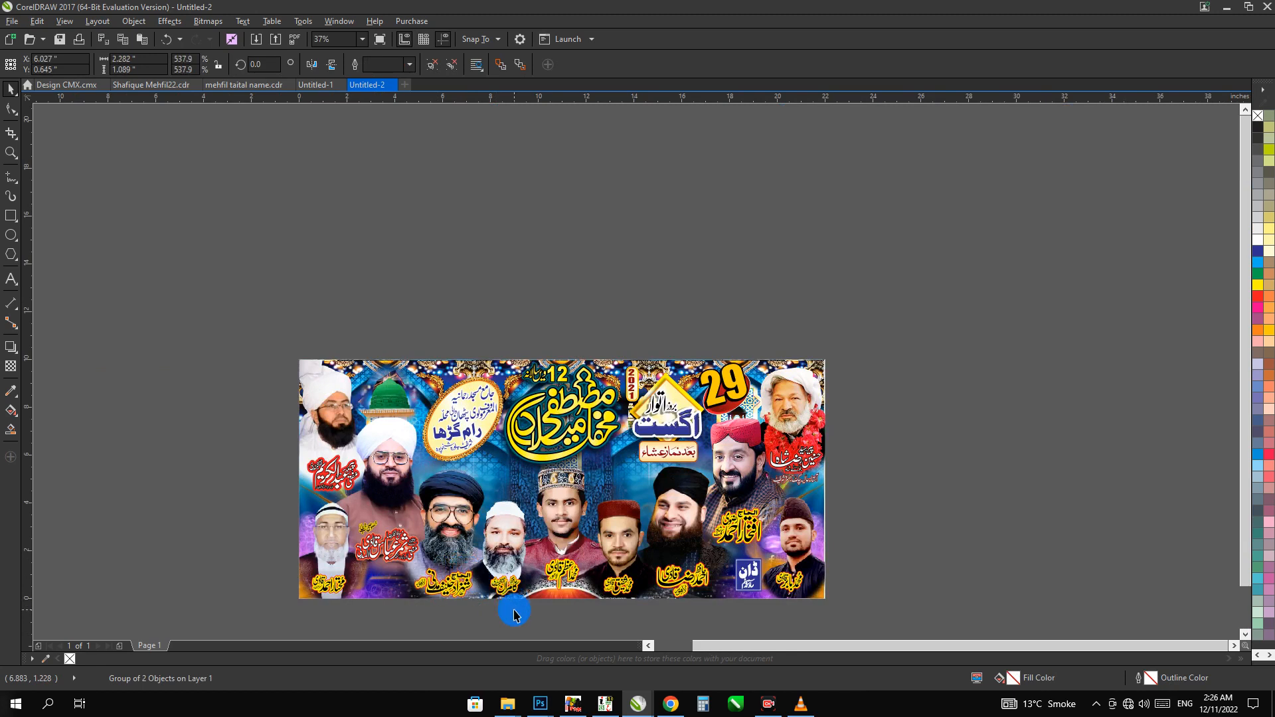
{"action": "key", "text": "Up"}
{"action": "key", "text": "Up"}
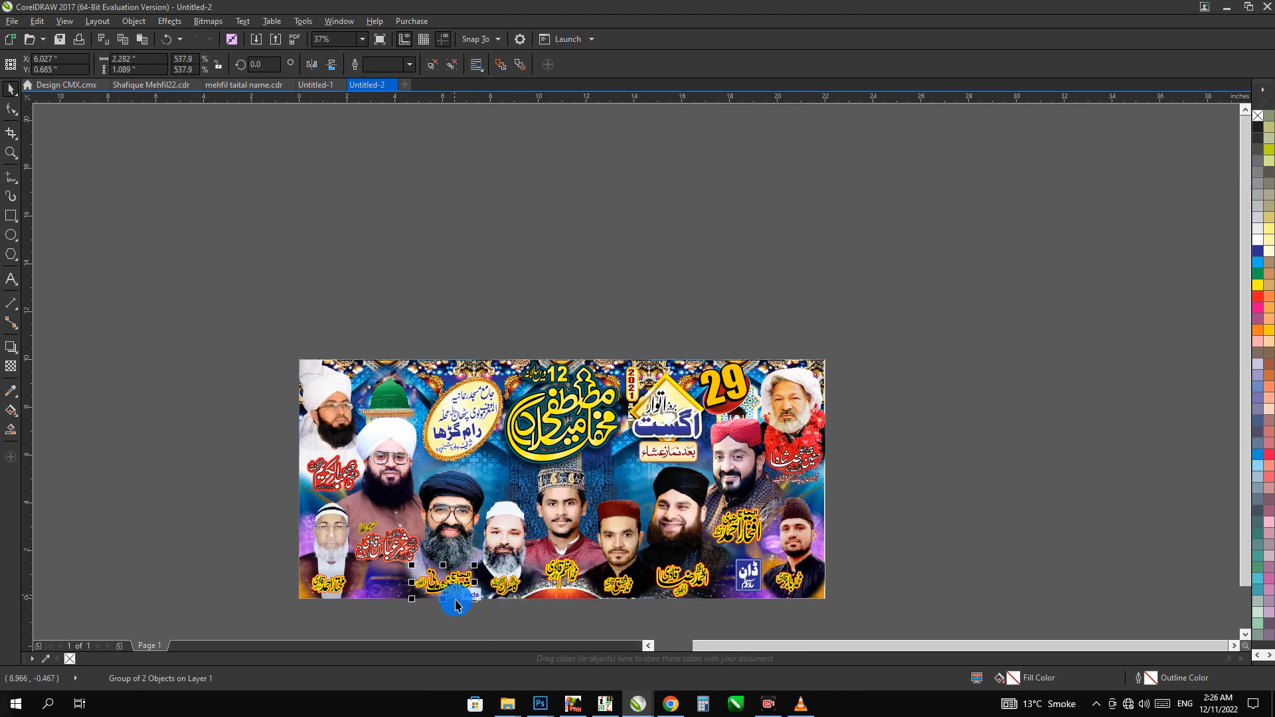
{"action": "key", "text": "z"}
{"action": "left_click_drag", "start_coordinate": [567, 621], "coordinate": [343, 563]}
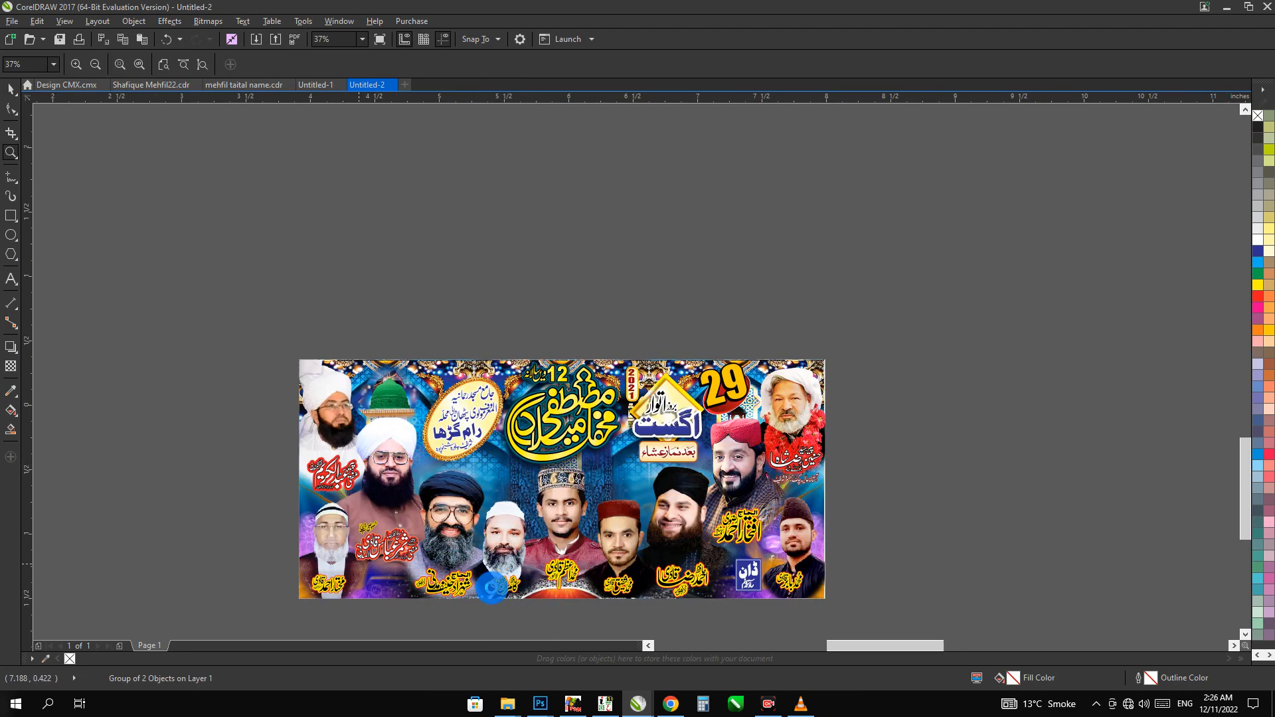
{"action": "key", "text": "space"}
{"action": "left_click", "coordinate": [492, 589]}
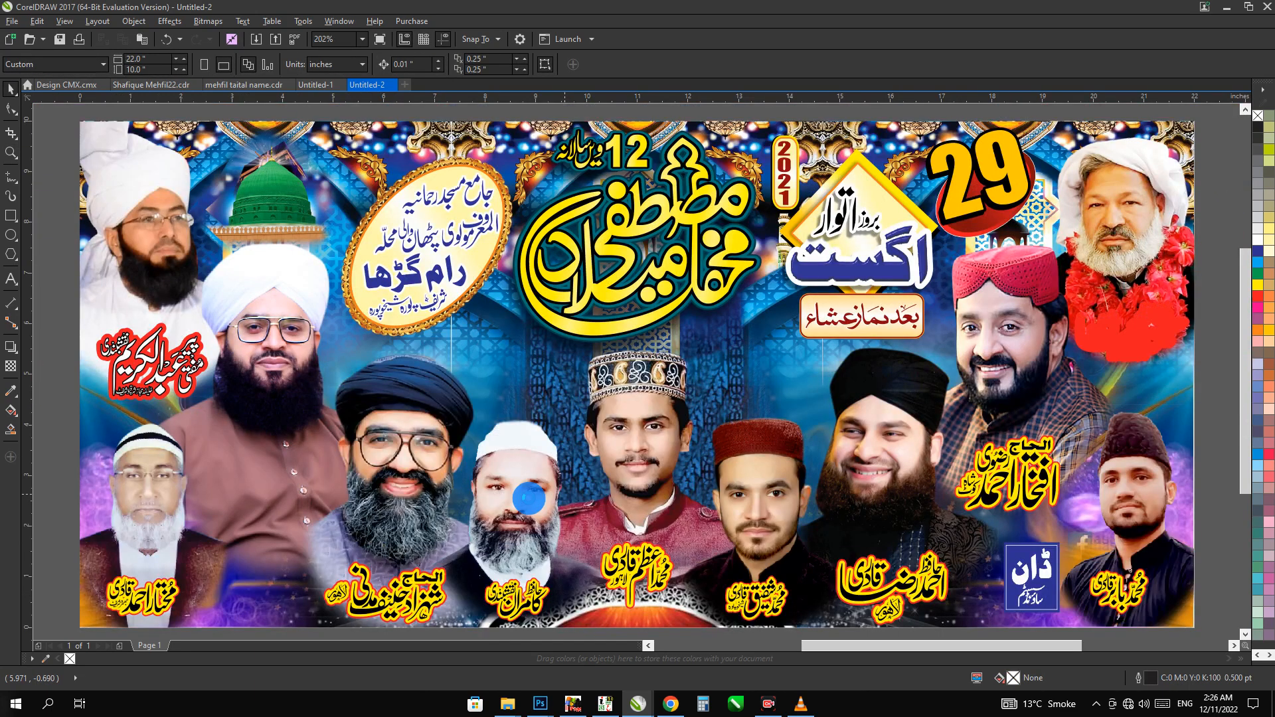
Group the whole banner again with its enlarged captions
{"action": "scroll", "coordinate": [529, 499], "scroll_direction": "down", "scroll_amount": 2}
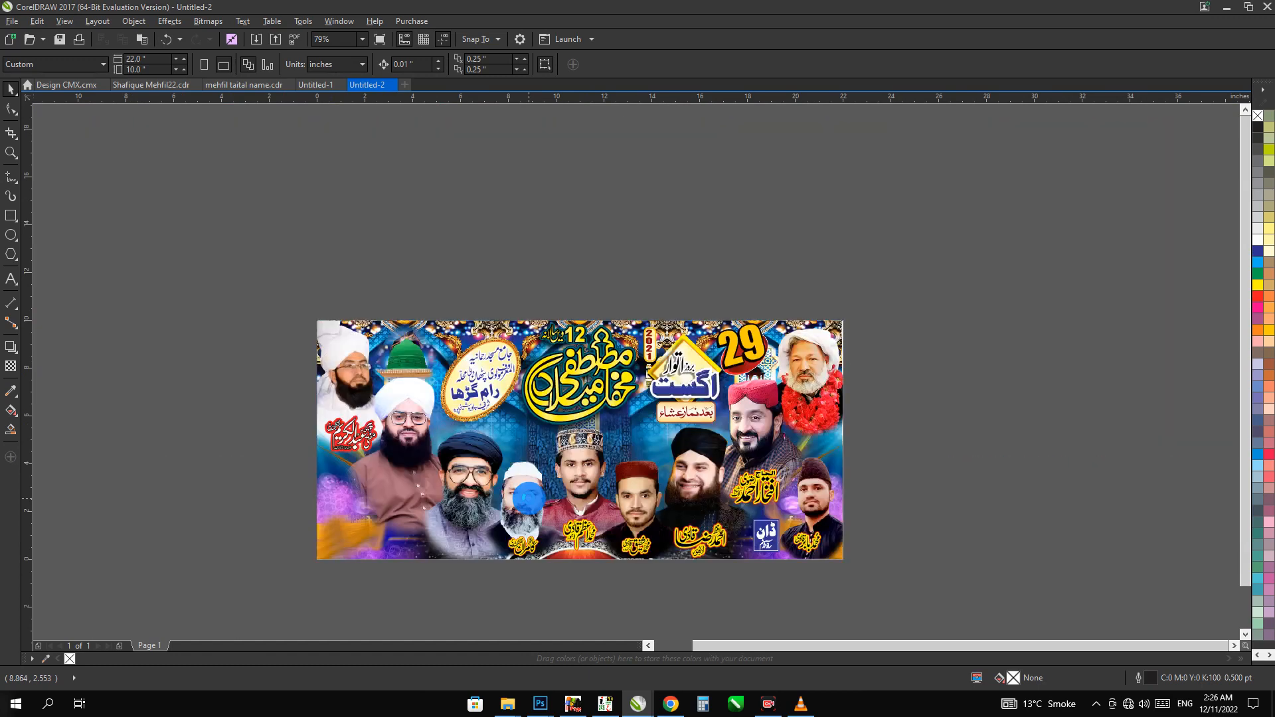
{"action": "left_click_drag", "start_coordinate": [910, 581], "coordinate": [166, 268]}
{"action": "key", "text": "ctrl+g"}
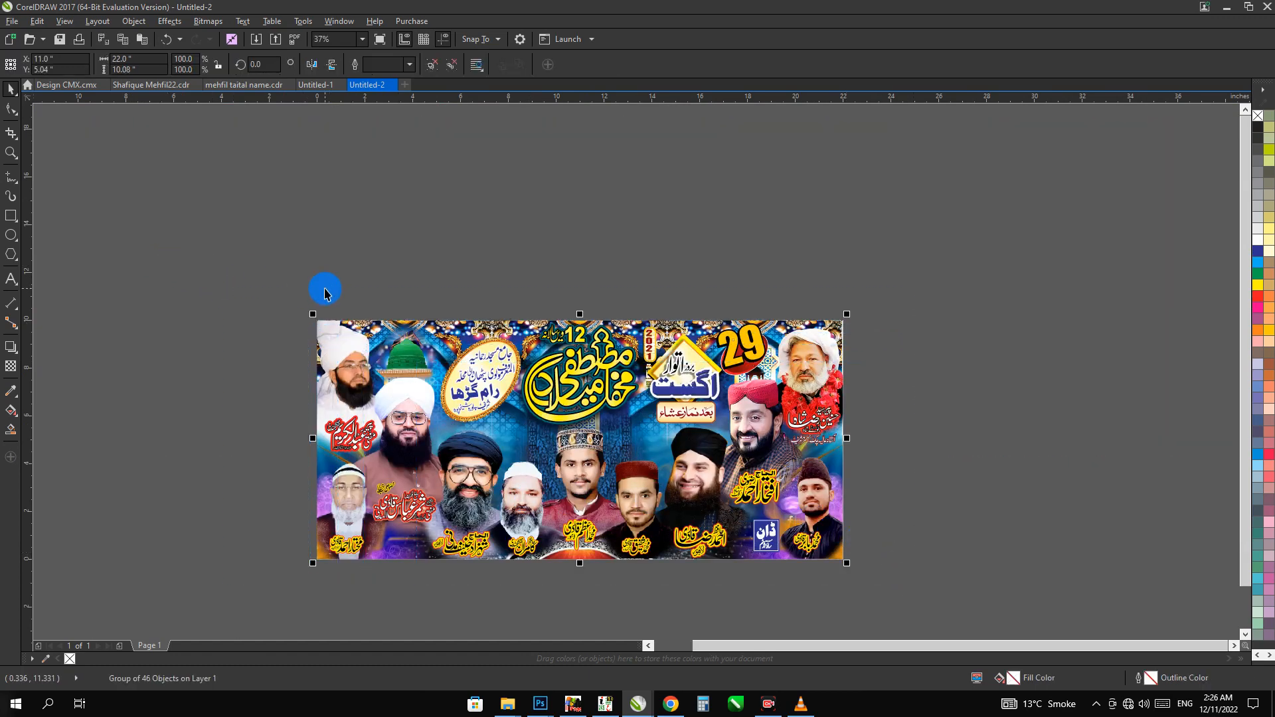
{"action": "key", "text": "shift+F2"}
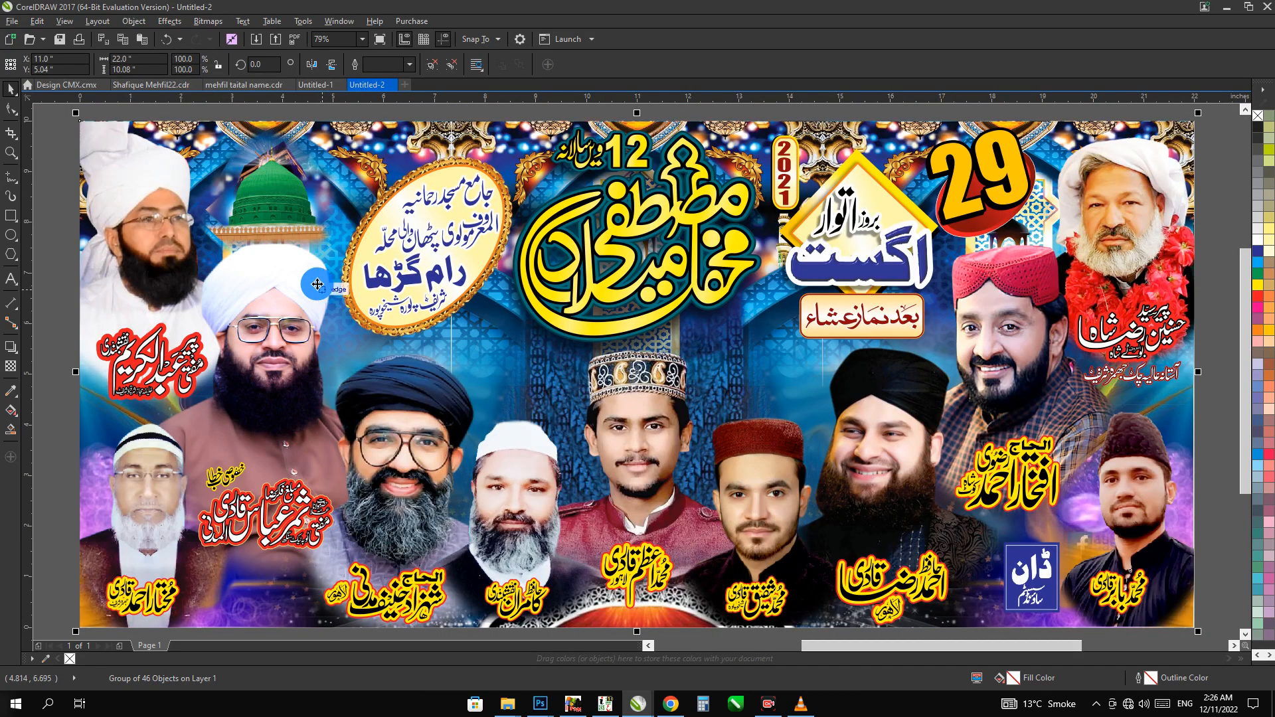
Group the contact-number block and the organiser caption in Shafique Mehfil22.cdr and copy them onto the banner in Untitled-2
{"action": "left_click", "coordinate": [152, 85]}
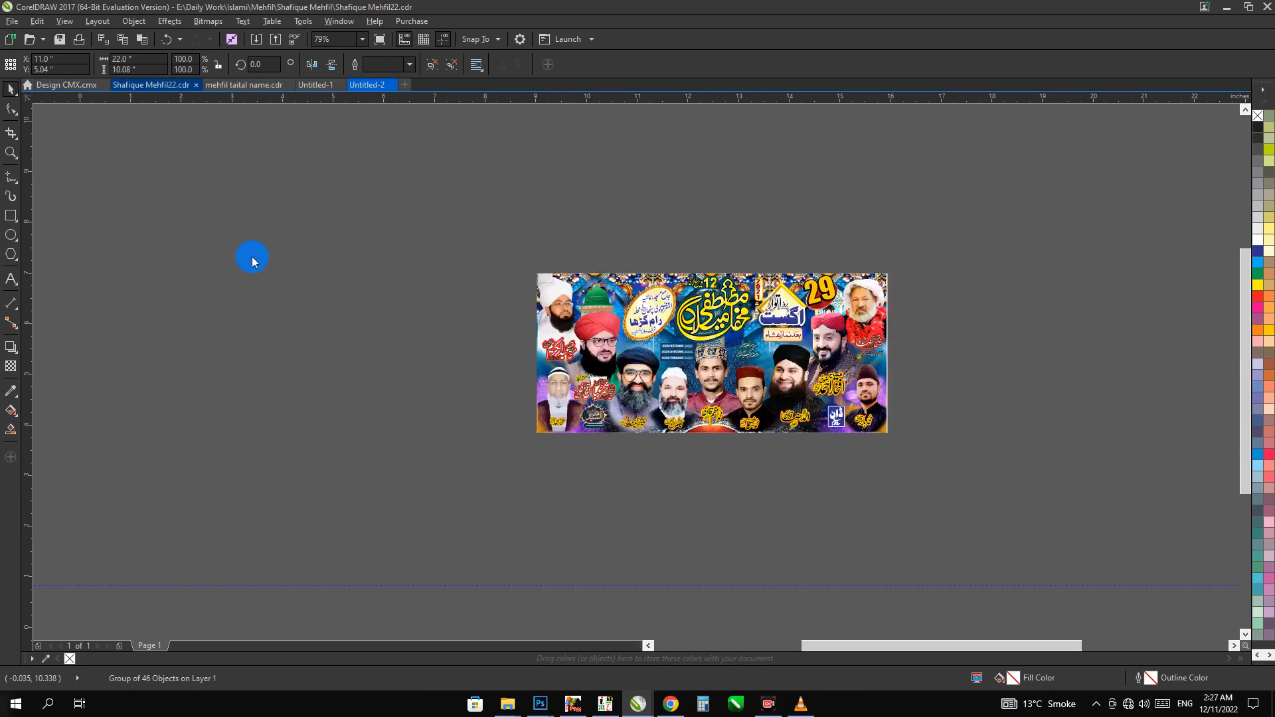
{"action": "left_click", "coordinate": [749, 349]}
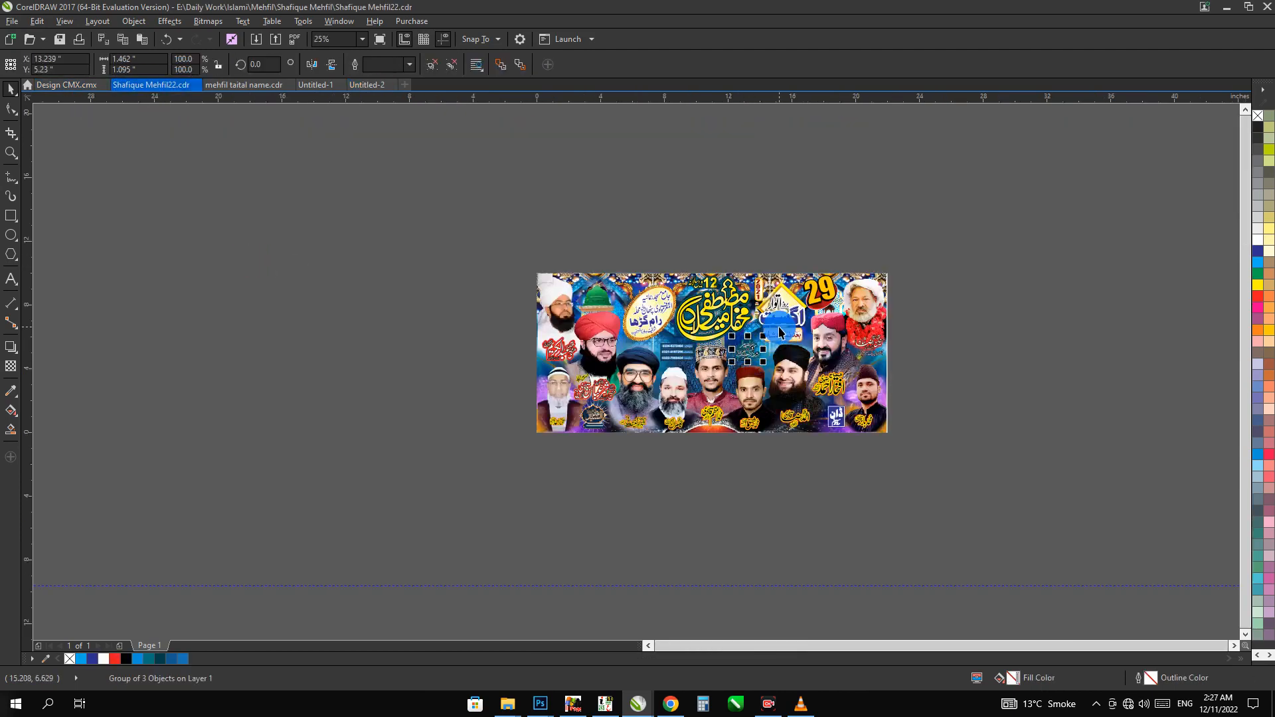
{"action": "left_click_drag", "start_coordinate": [781, 327], "coordinate": [635, 369]}
{"action": "key", "text": "ctrl+g"}
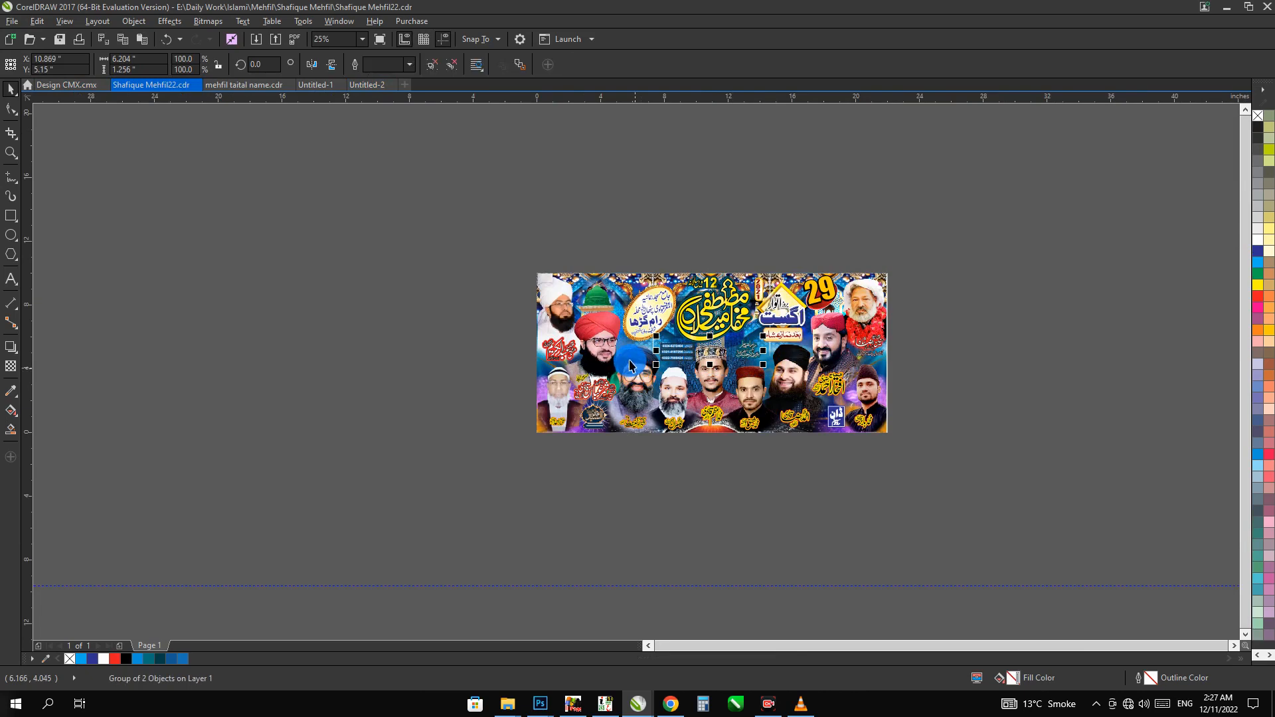
{"action": "key", "text": "ctrl+Tab"}
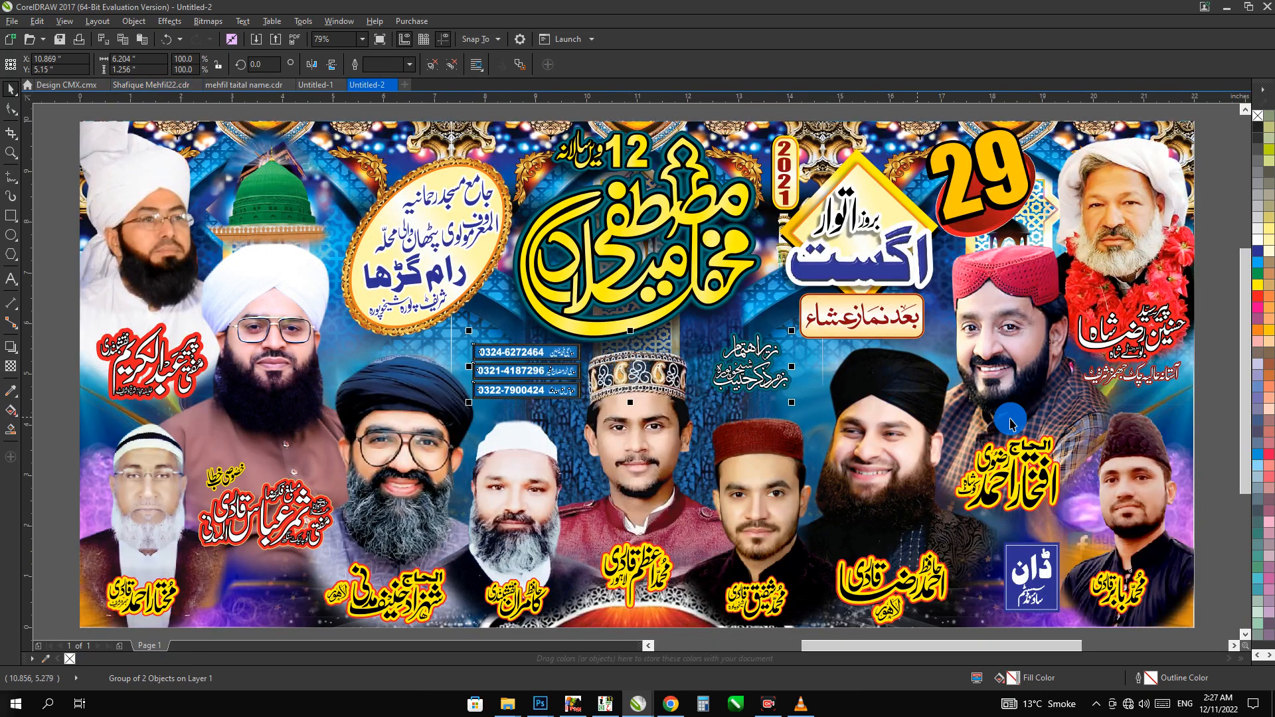
{"action": "left_click", "coordinate": [1192, 389]}
{"action": "left_click", "coordinate": [1206, 429]}
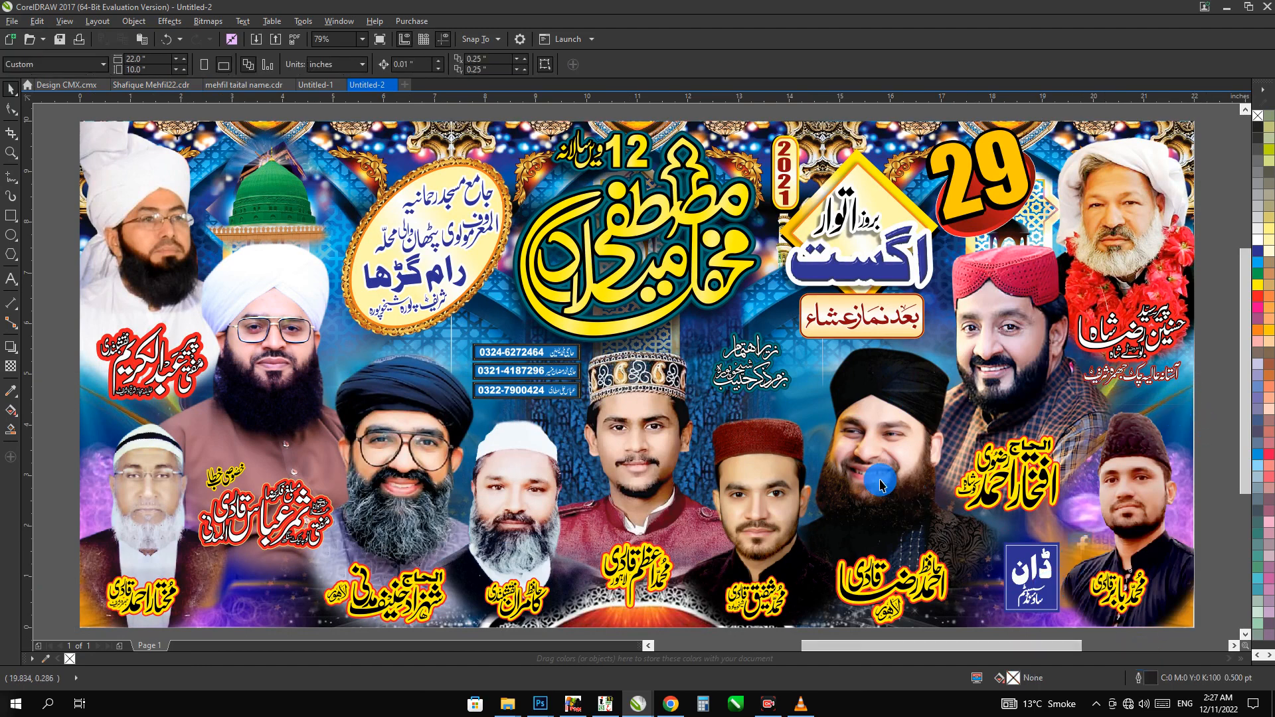
{"action": "scroll", "coordinate": [880, 479], "scroll_direction": "down", "scroll_amount": 2}
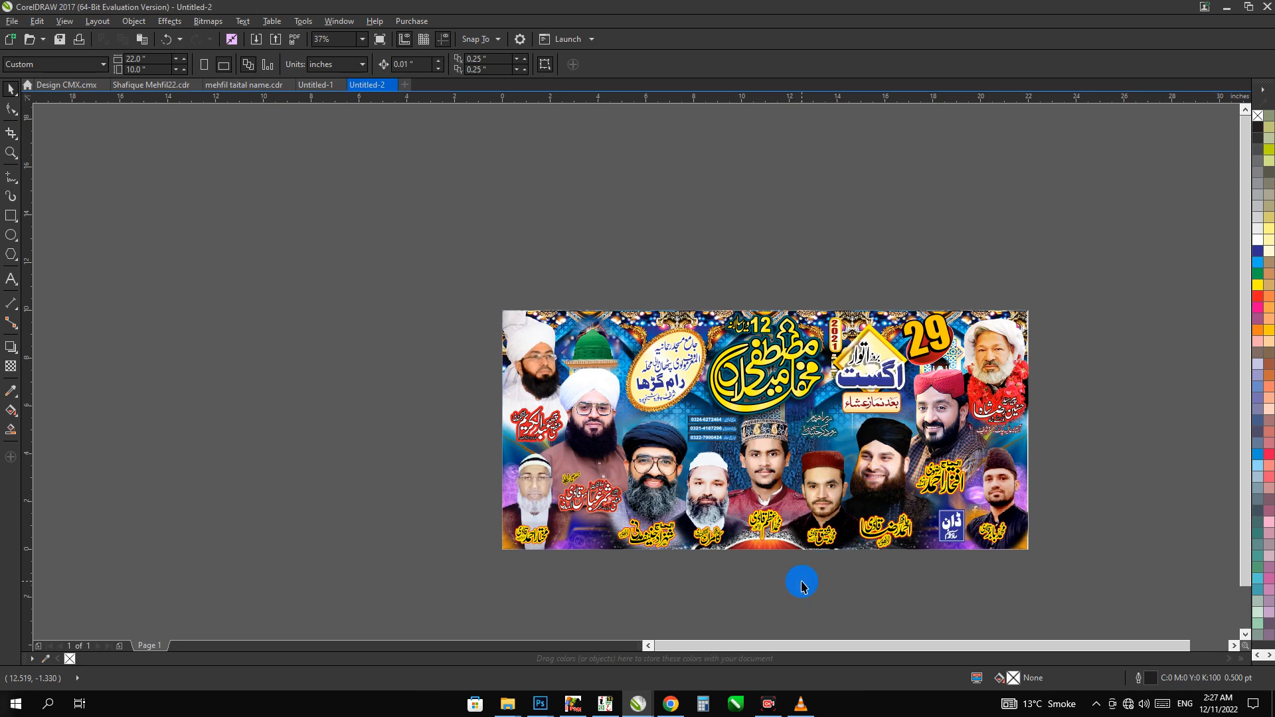
{"action": "left_click_drag", "start_coordinate": [802, 583], "coordinate": [804, 517]}
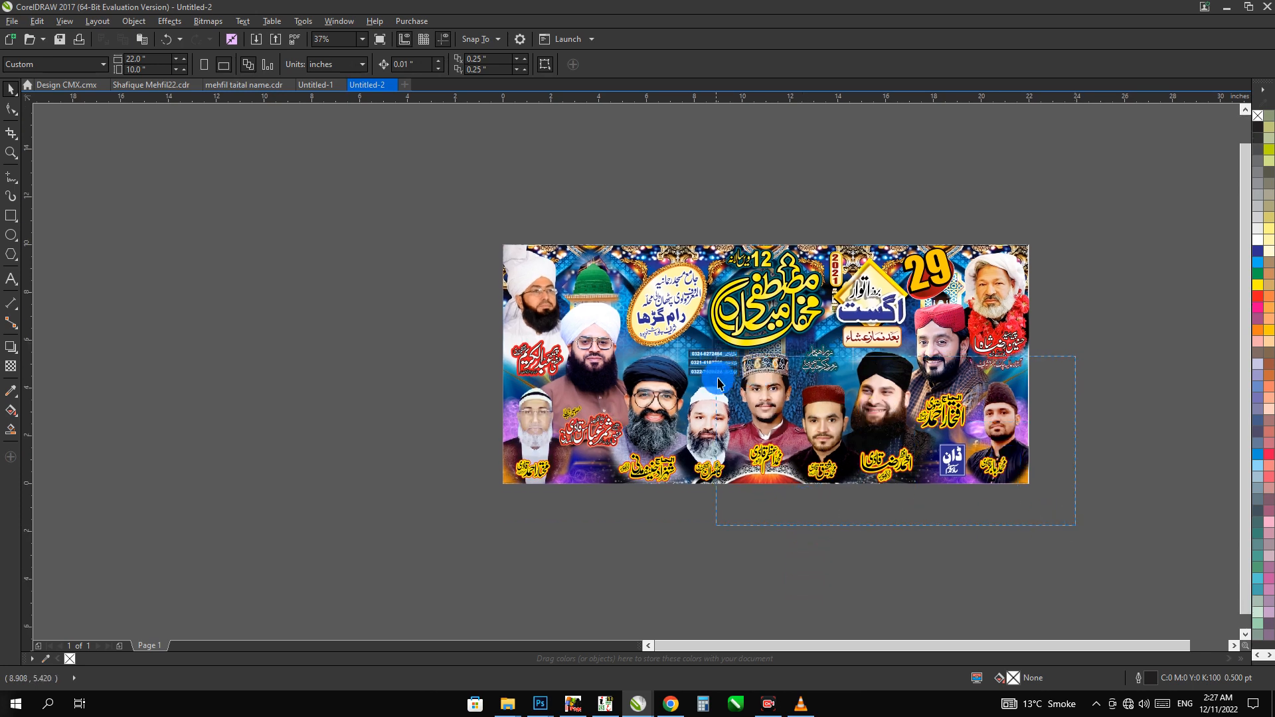
{"action": "left_click", "coordinate": [11, 280]}
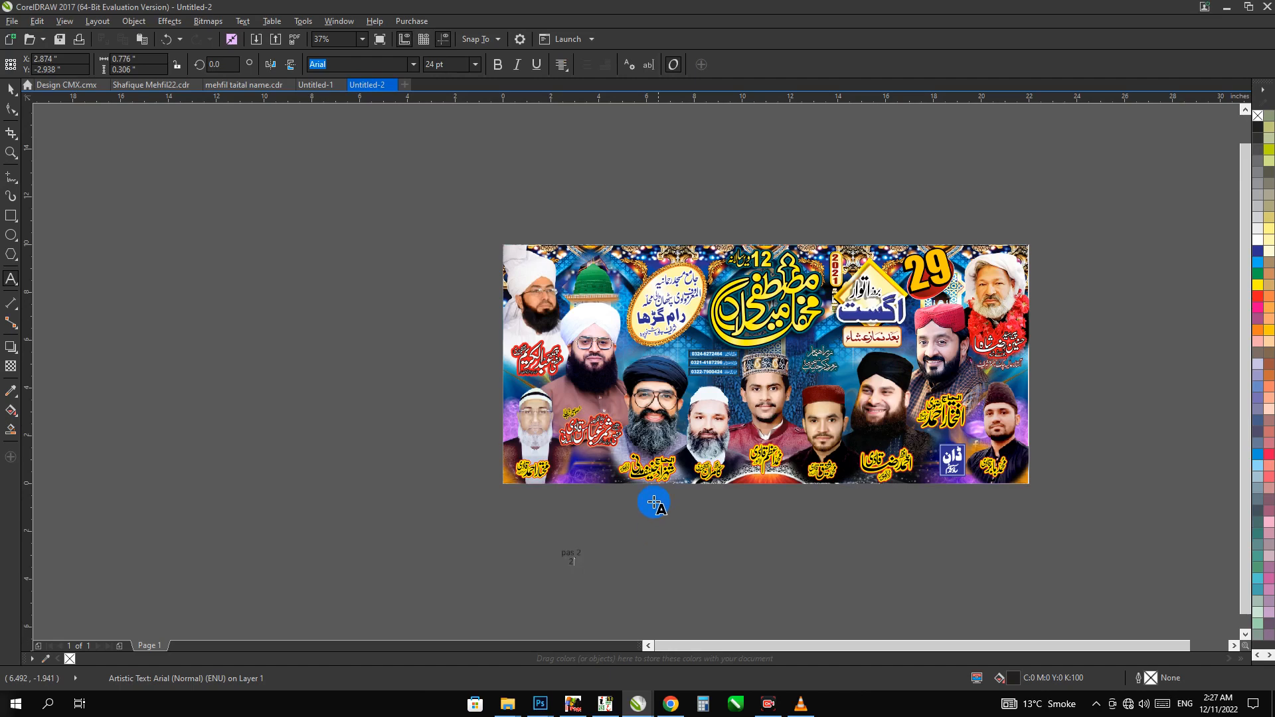
{"action": "key", "text": "Return"}
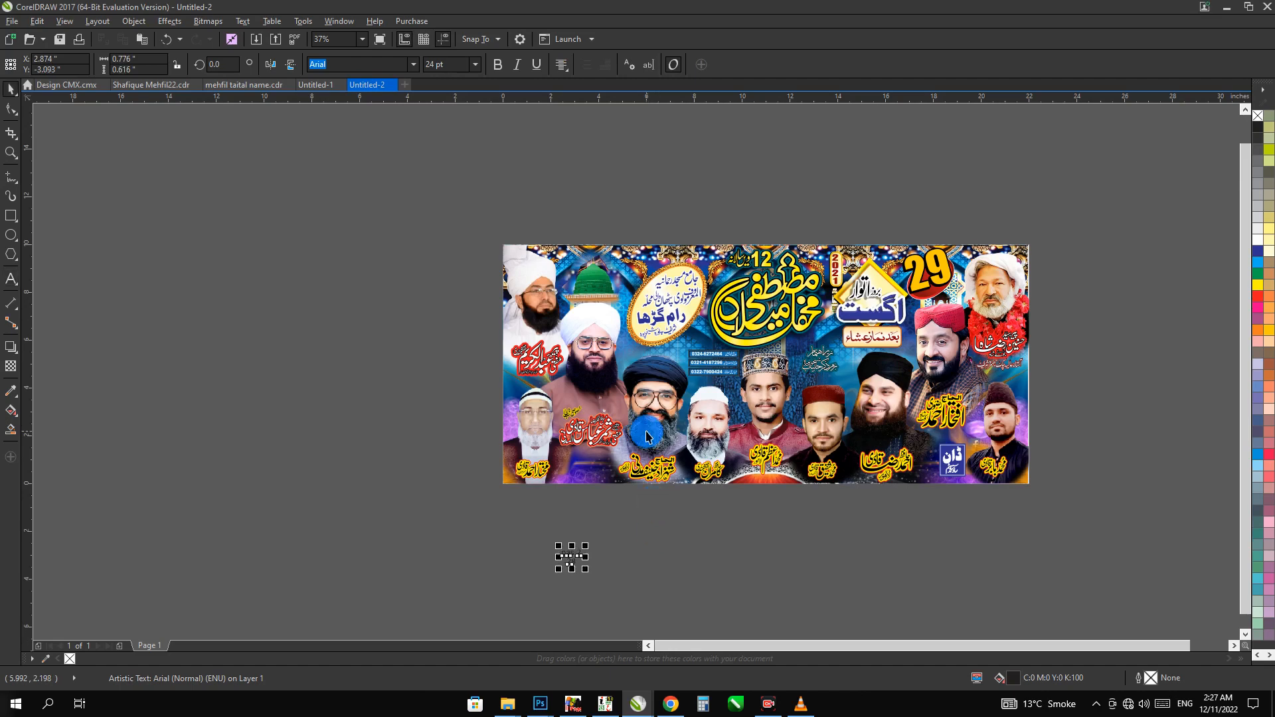
{"action": "left_click", "coordinate": [677, 571]}
{"action": "left_click_drag", "start_coordinate": [615, 513], "coordinate": [434, 572]}
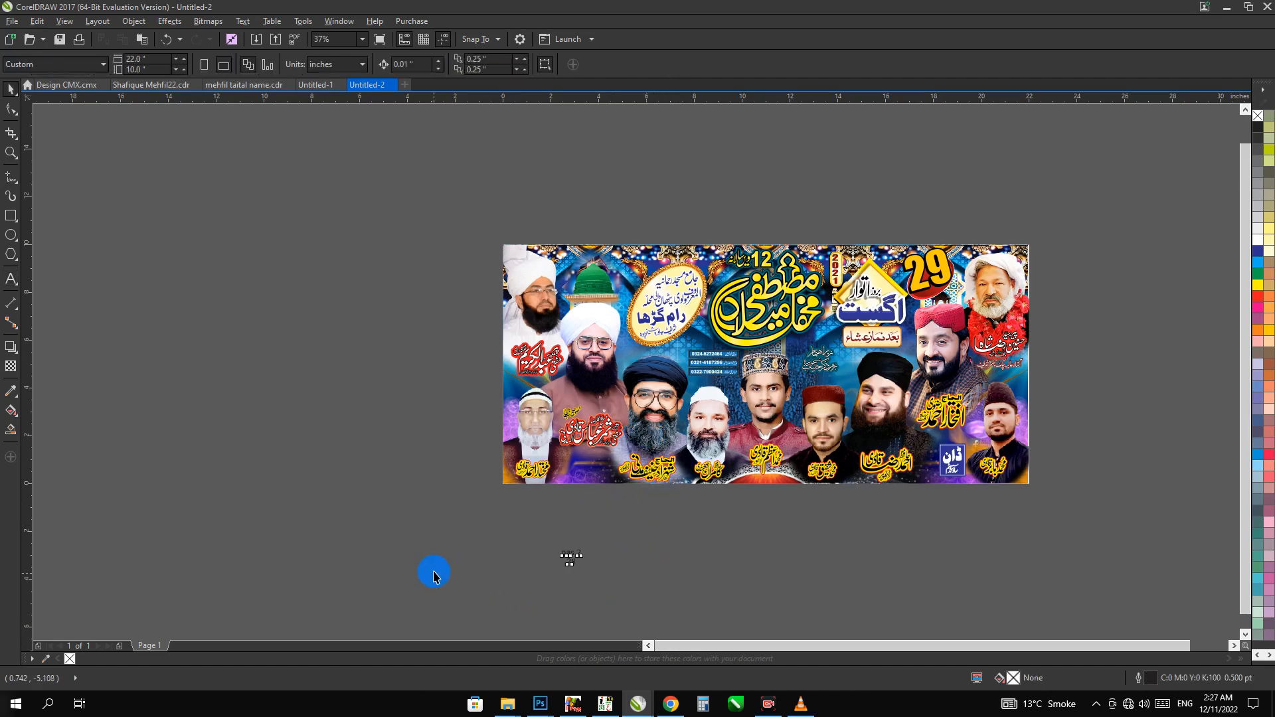
{"action": "key", "text": "Delete"}
{"action": "key", "text": "F4"}
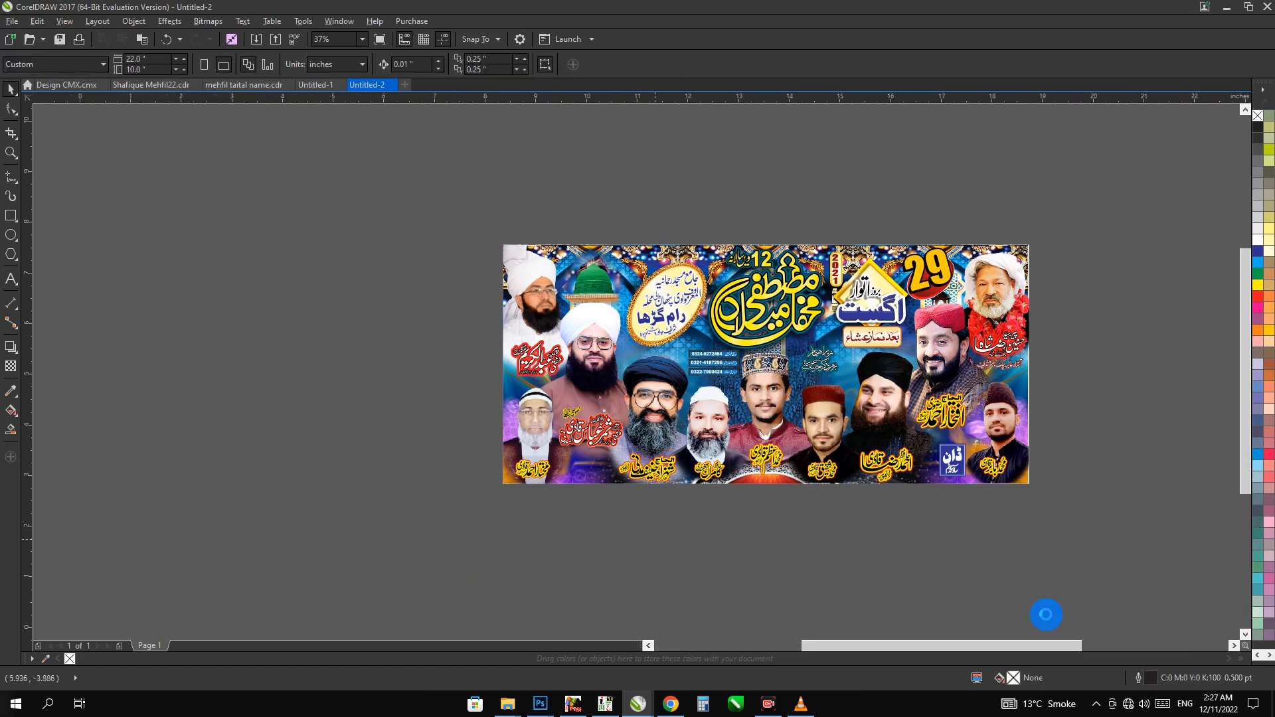